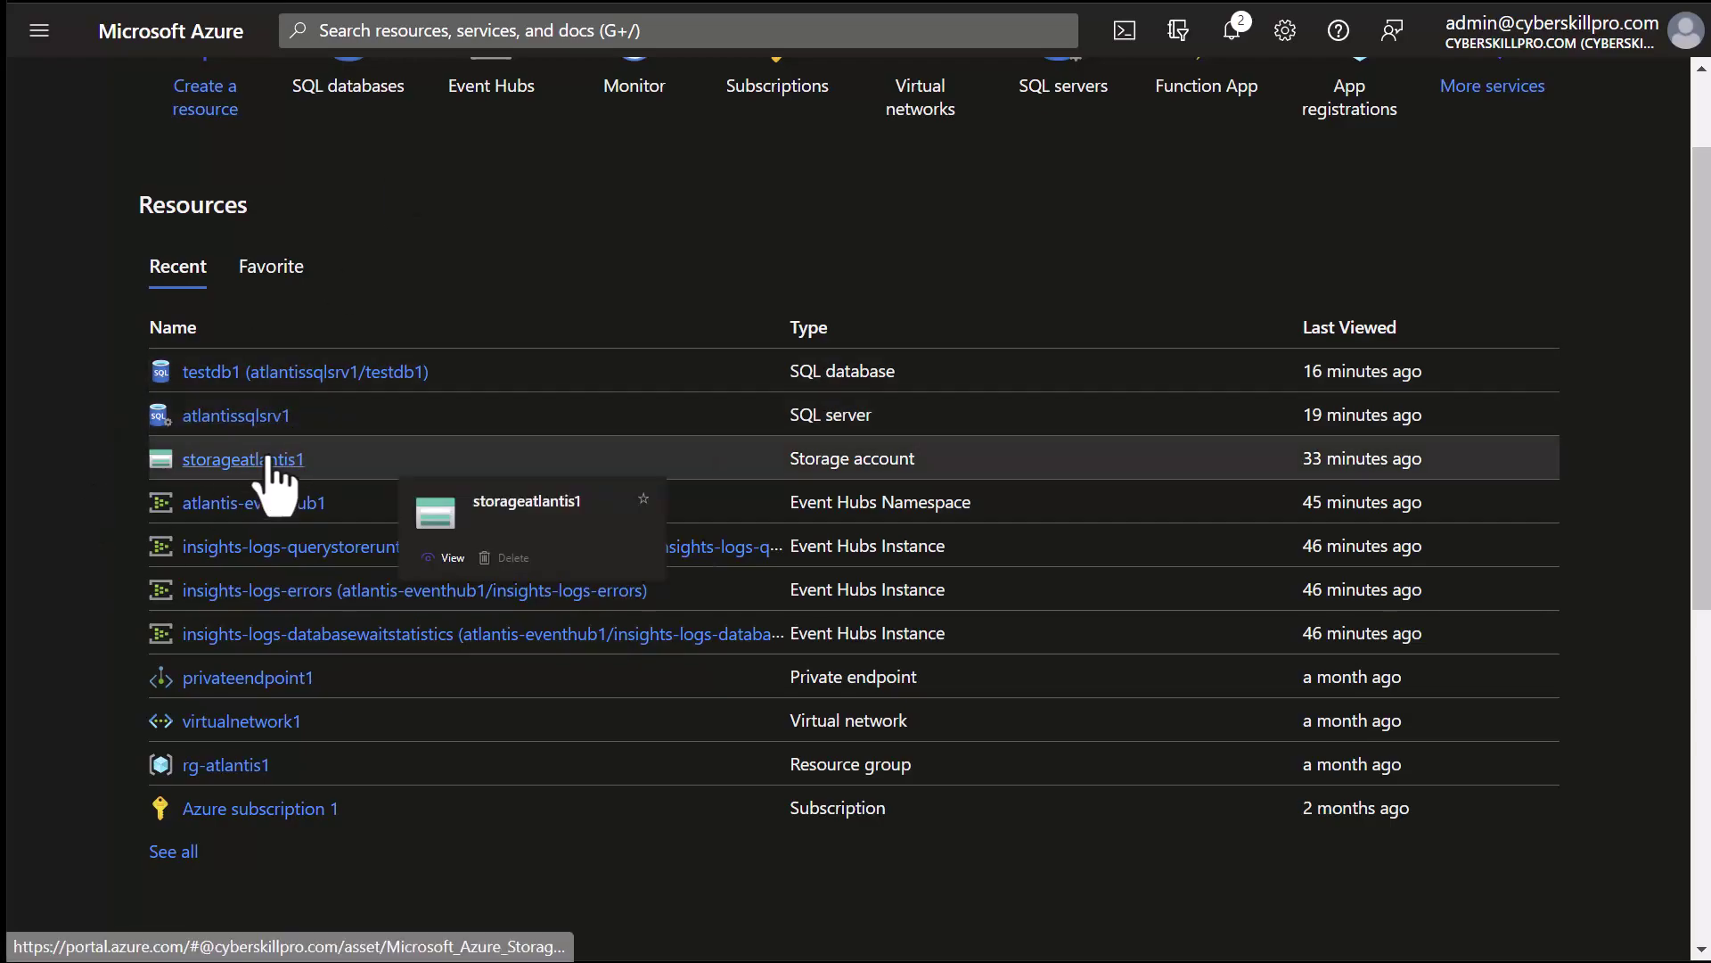
Open the testdb1 SQL database and go to its Auditing settings
mouse_move(273, 386)
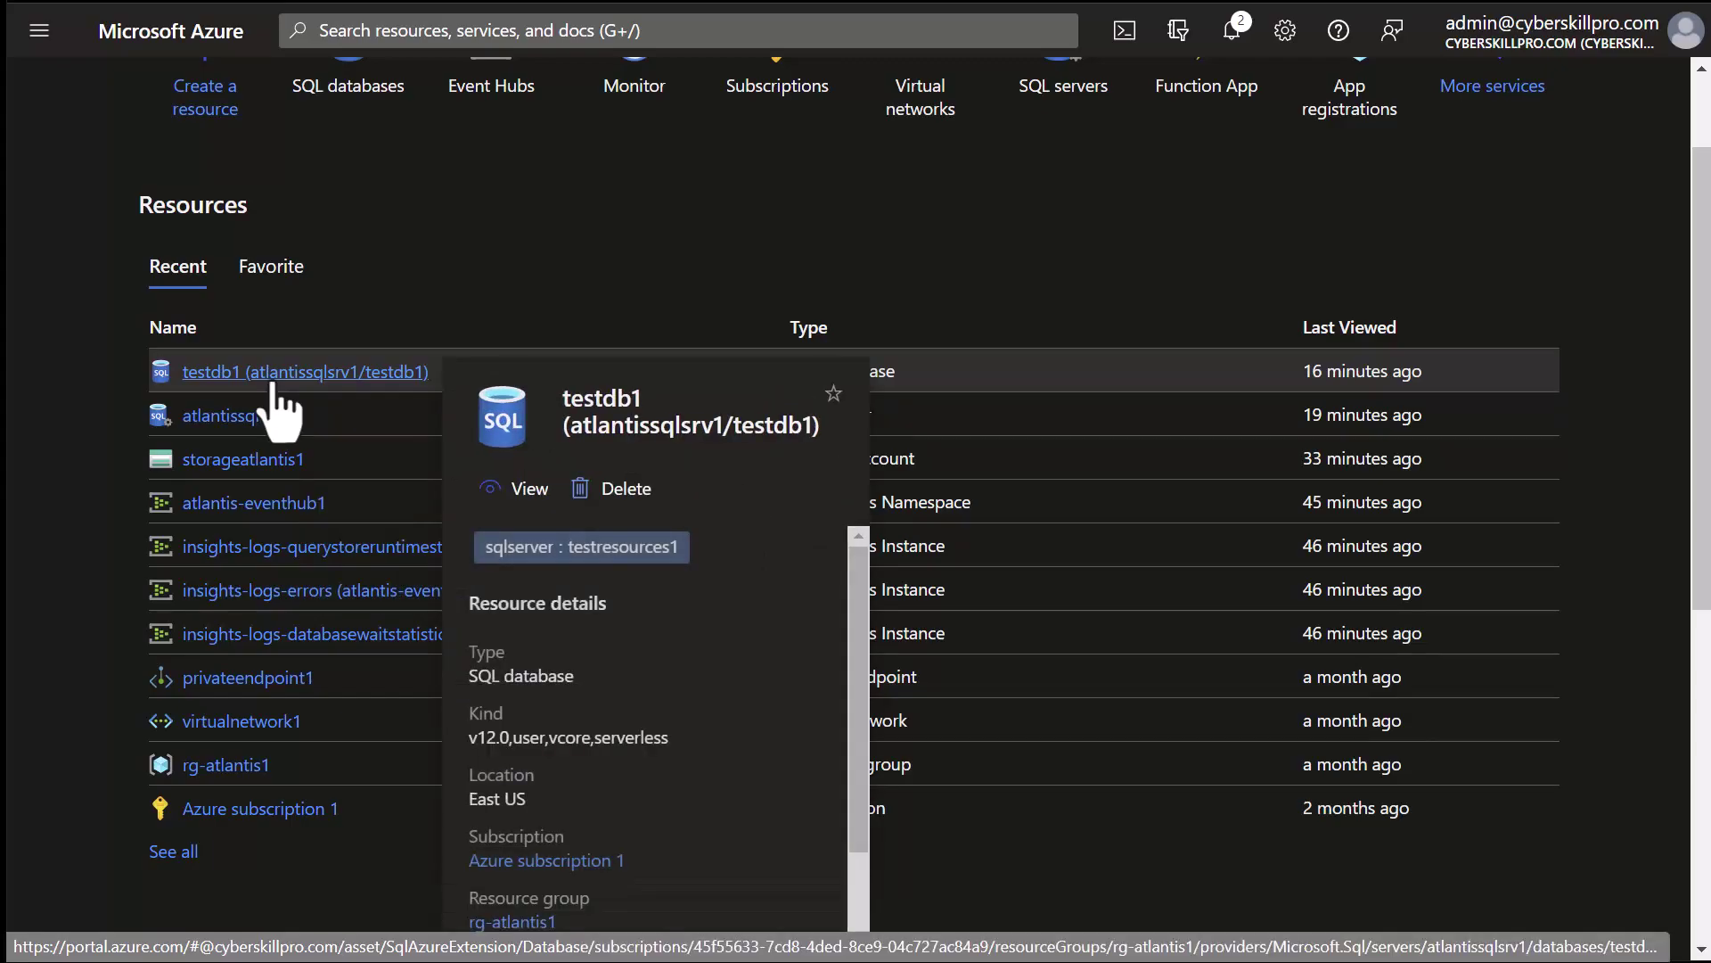
left_click(273, 382)
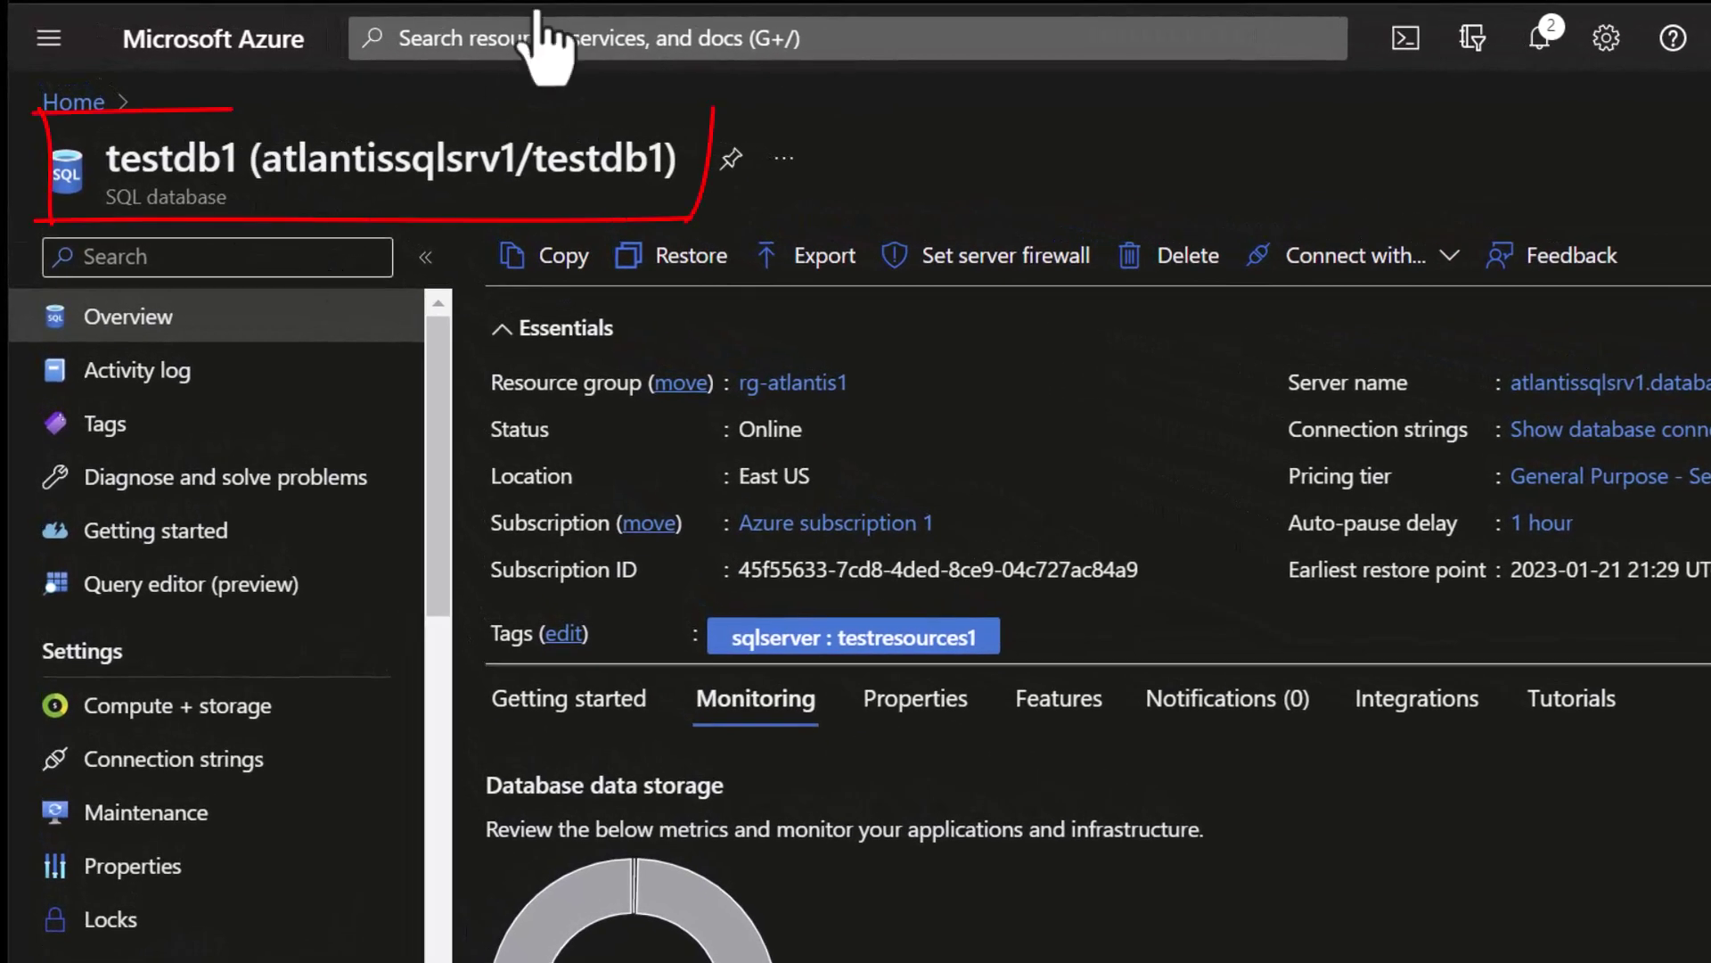
left_click(382, 674)
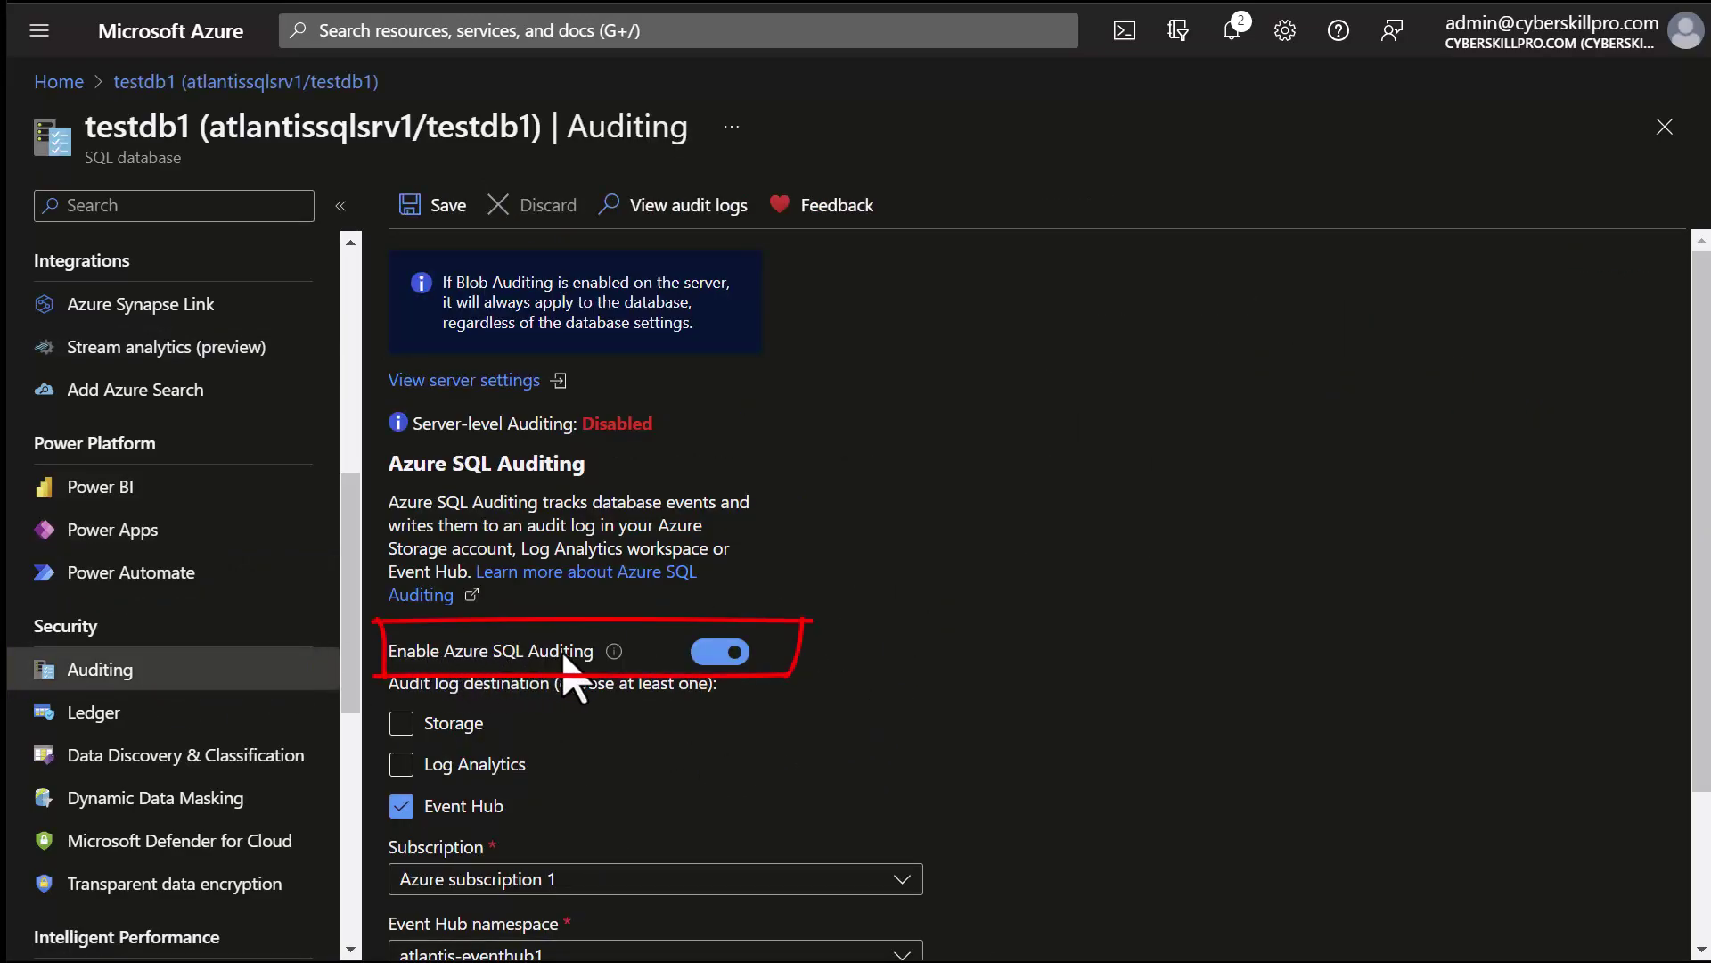
Enable Storage as an audit log destination with Azure subscription 1 and the storageatlantis1 account, accepting the managed identity notice
scroll(889, 693, "down", 2)
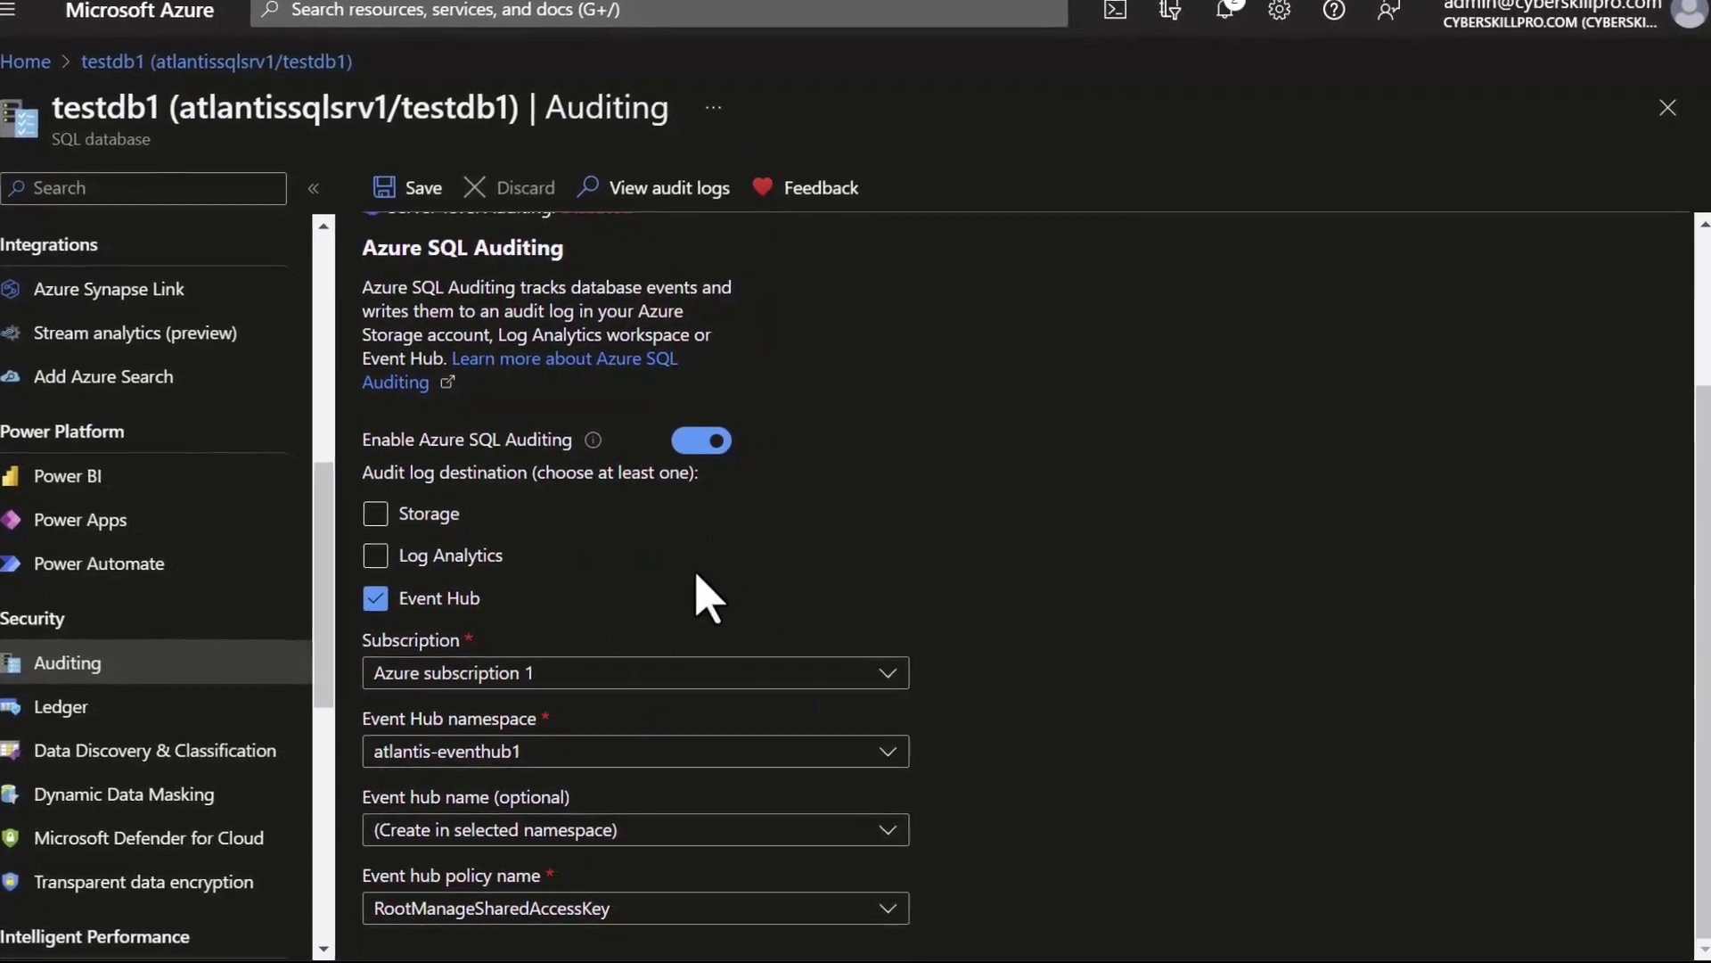
left_click(380, 516)
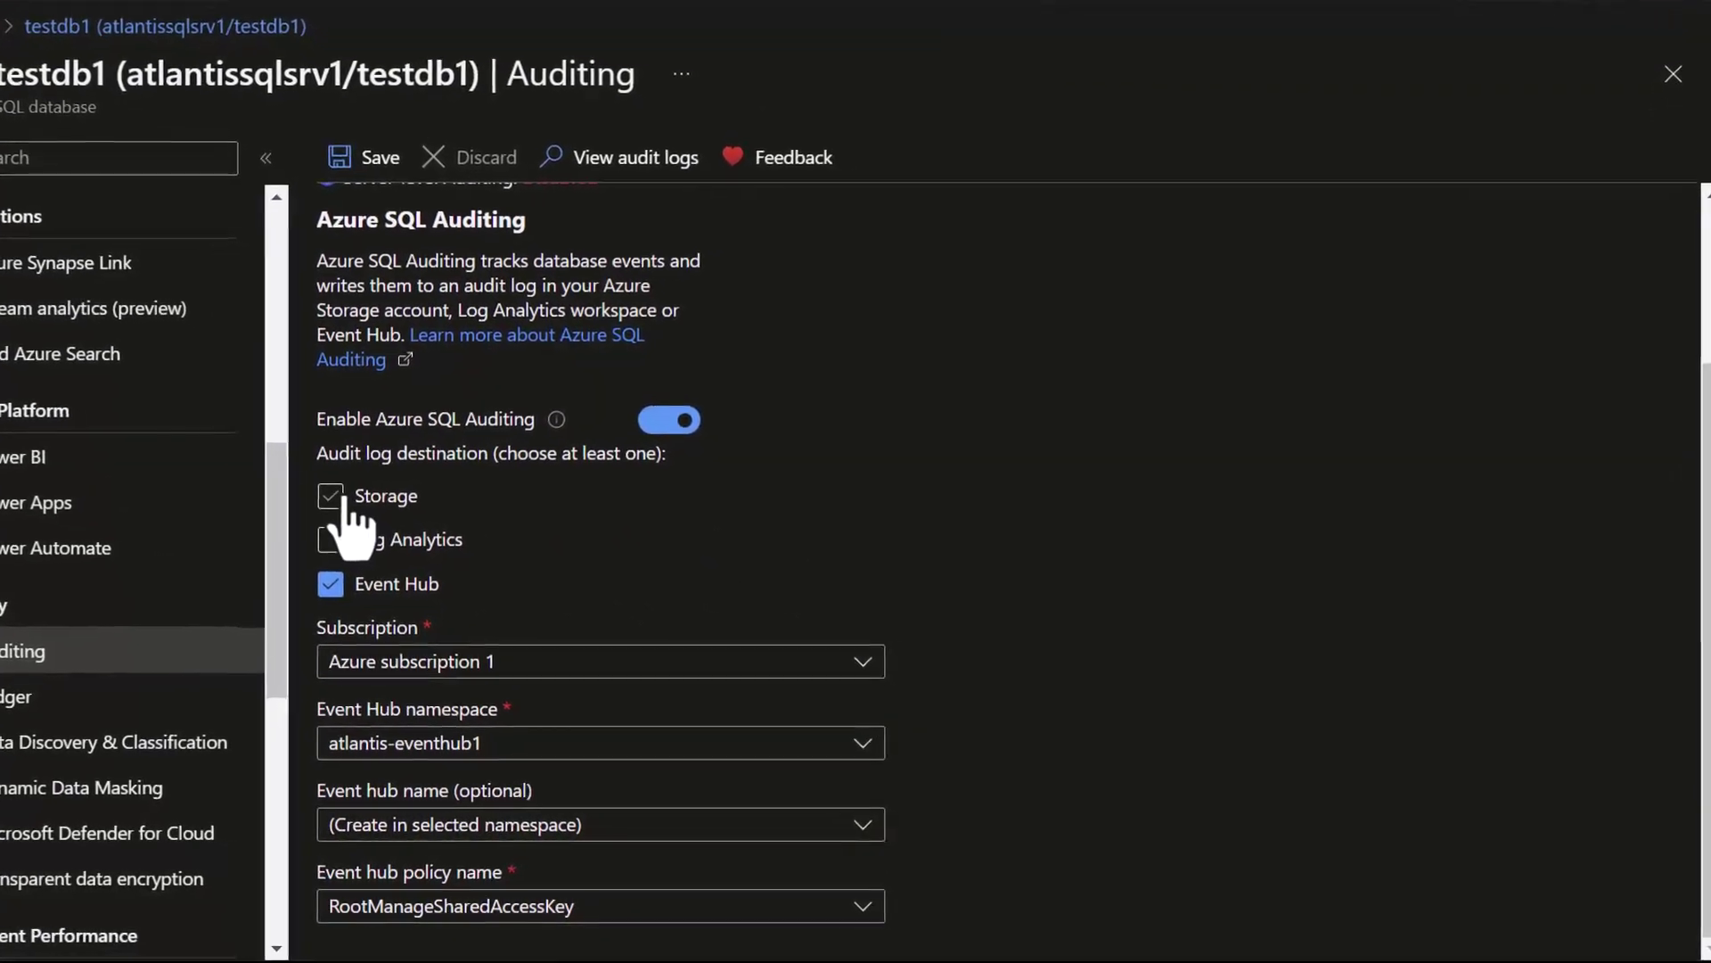
left_click(579, 572)
left_click(446, 657)
left_click(451, 643)
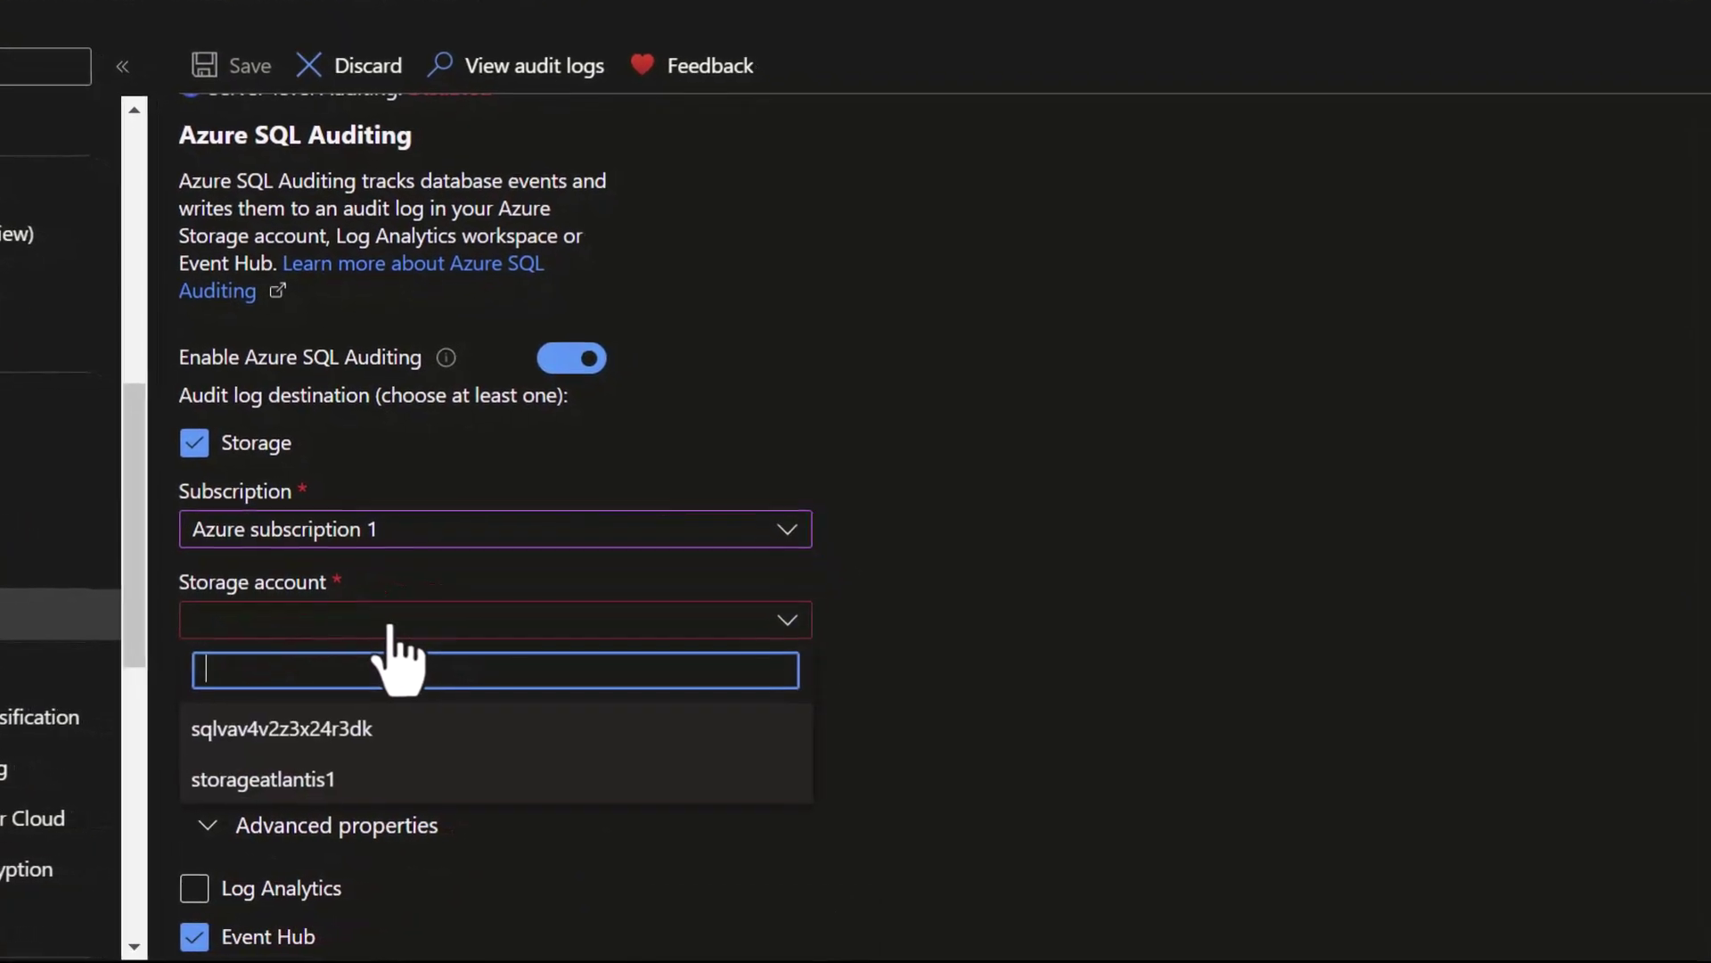
left_click(285, 779)
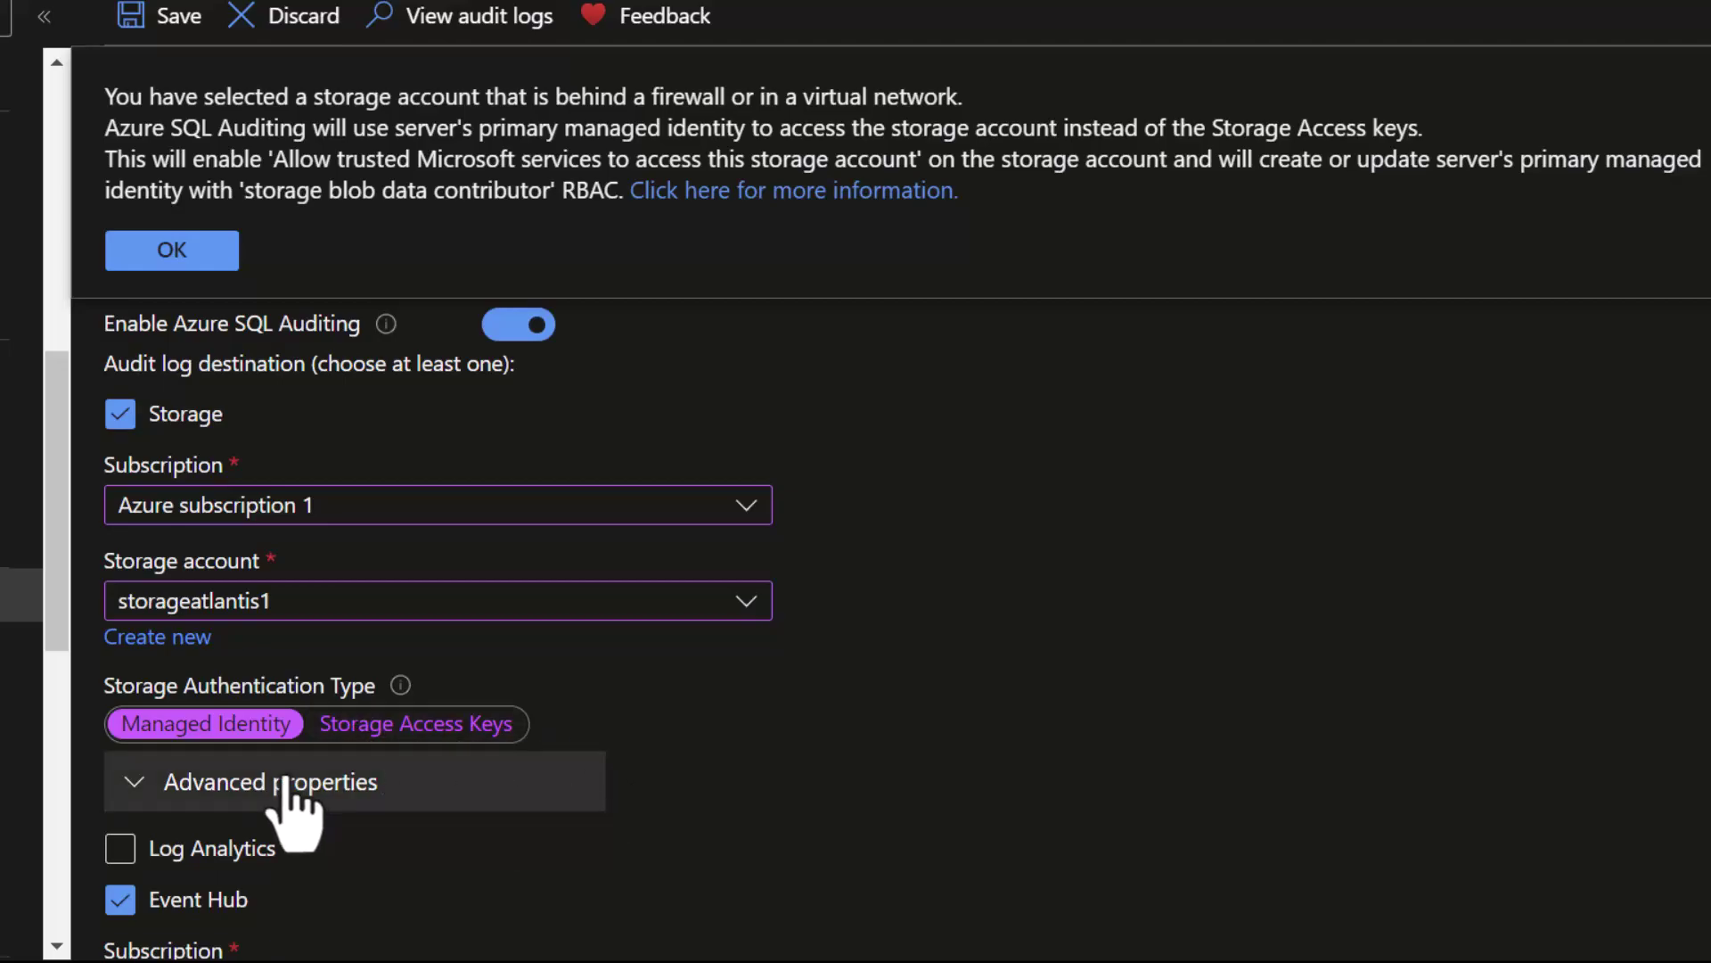
key("Return")
Set the storage audit log retention to 90 days in the advanced properties and save the auditing settings
left_click(281, 402)
mouse_move(348, 450)
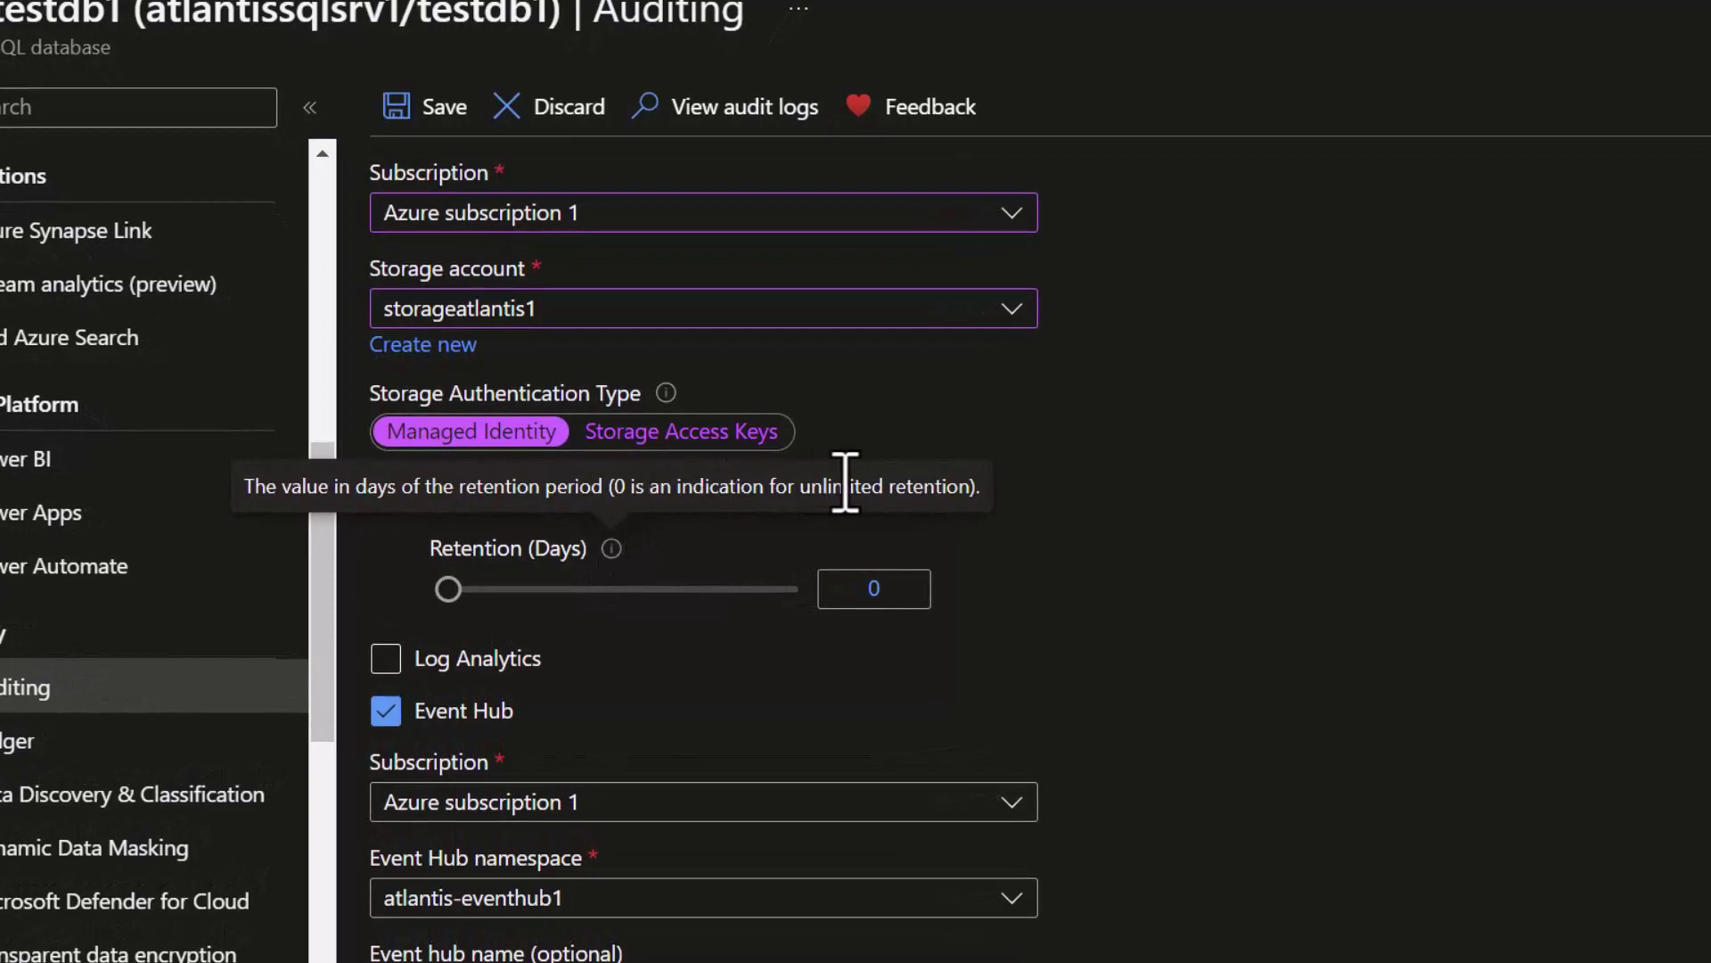
left_click_drag(449, 590, 462, 590)
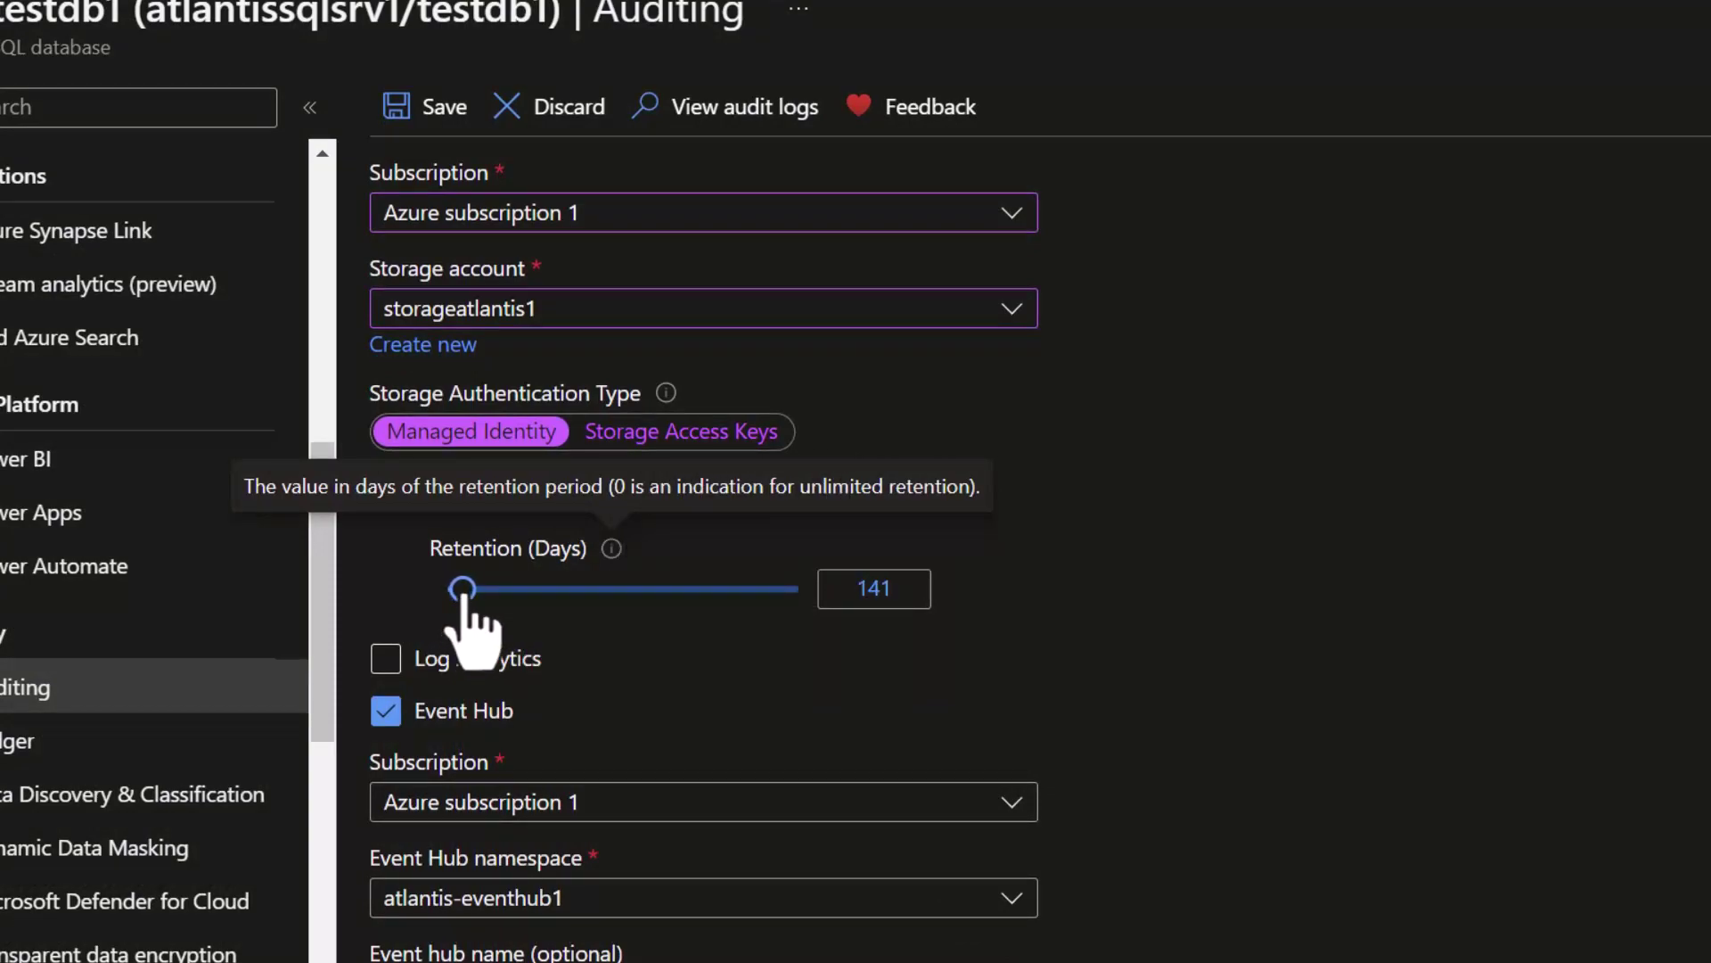
double_click(914, 587)
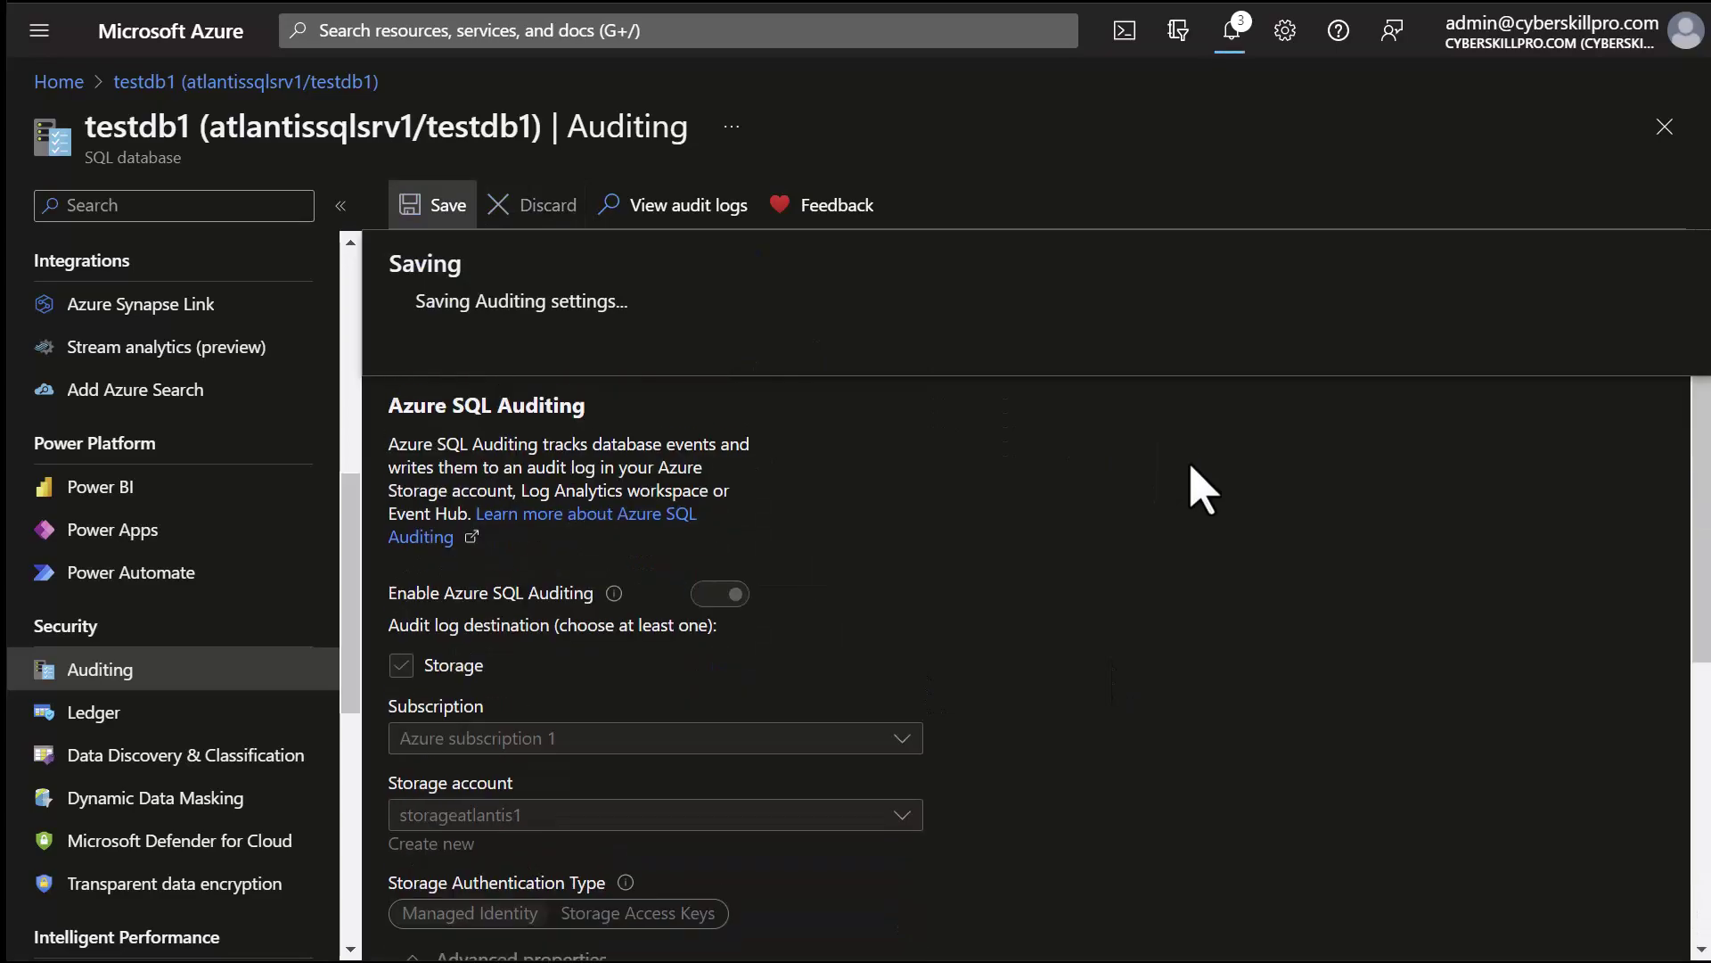
scroll(1203, 488, "down", 5)
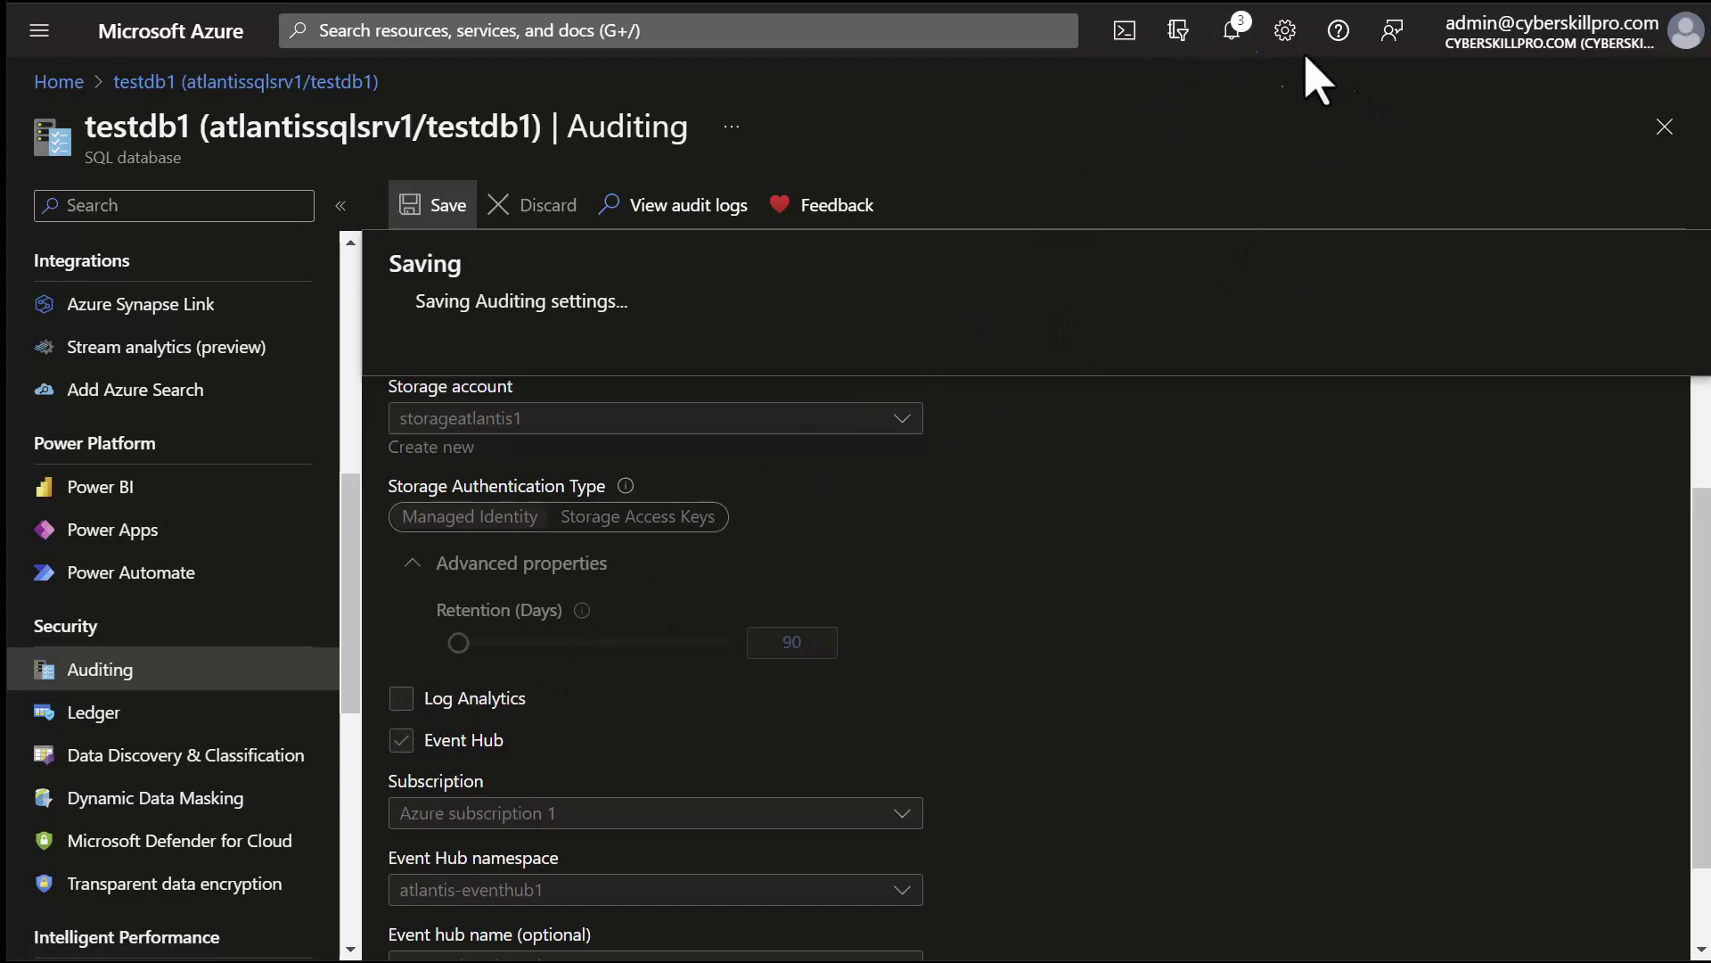
scroll(1021, 677, "up", 5)
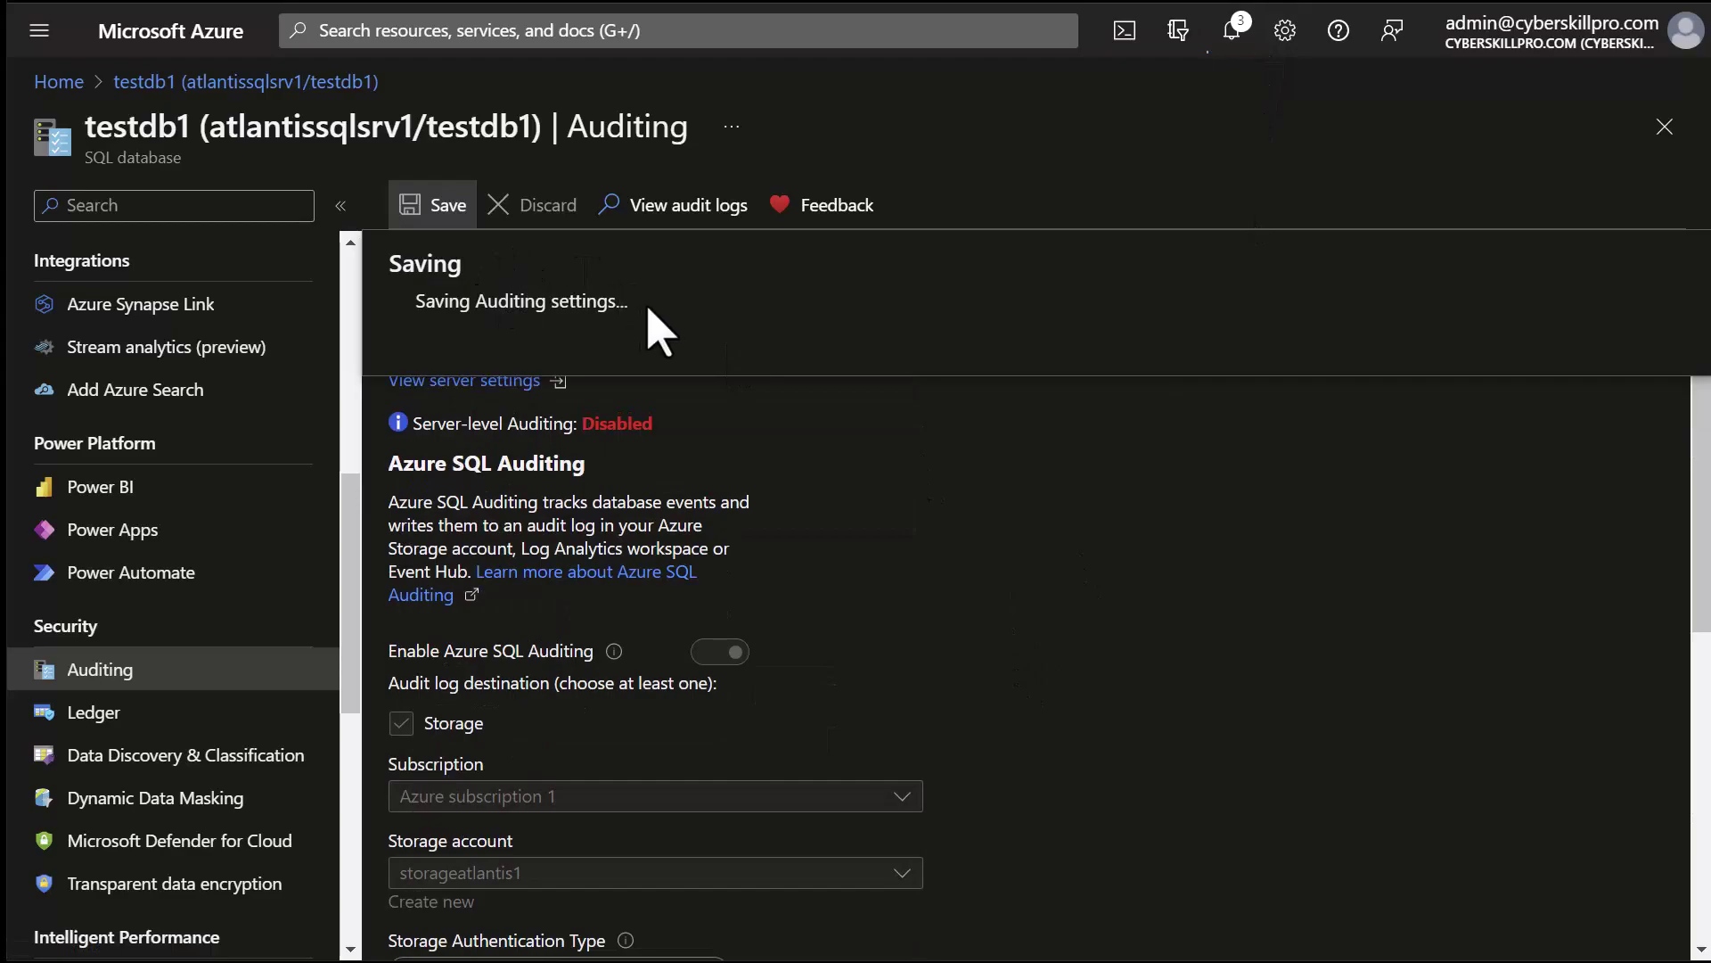
scroll(851, 615, "down", 3)
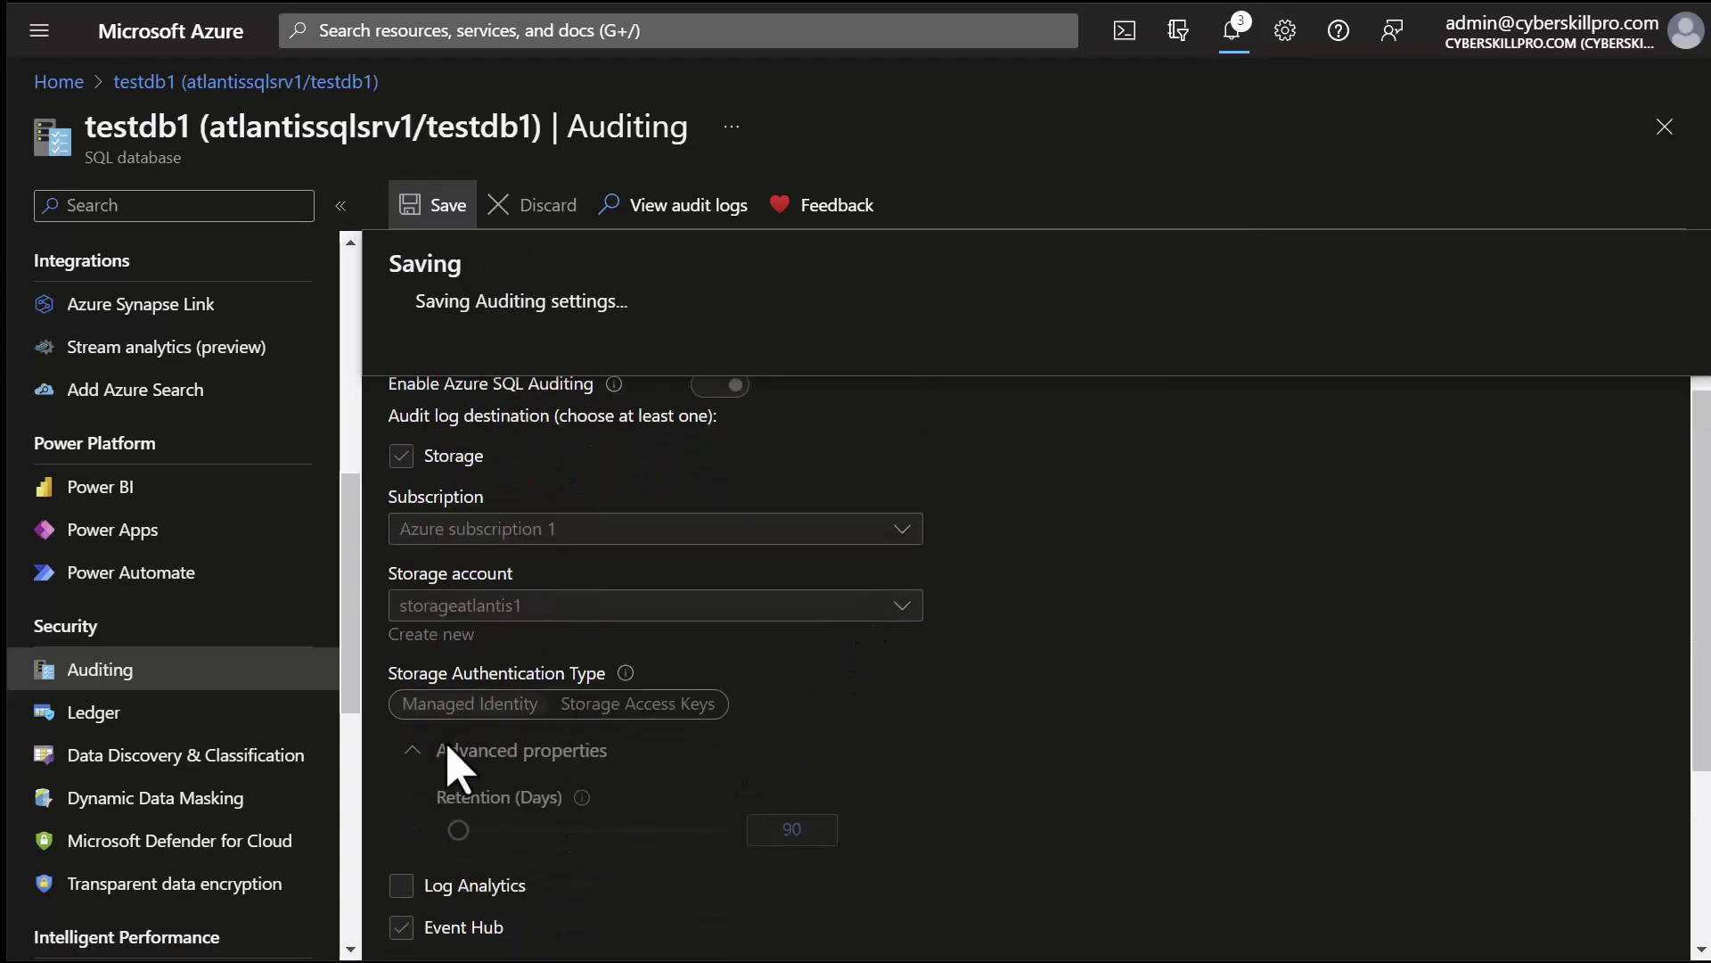
scroll(588, 785, "down", 2)
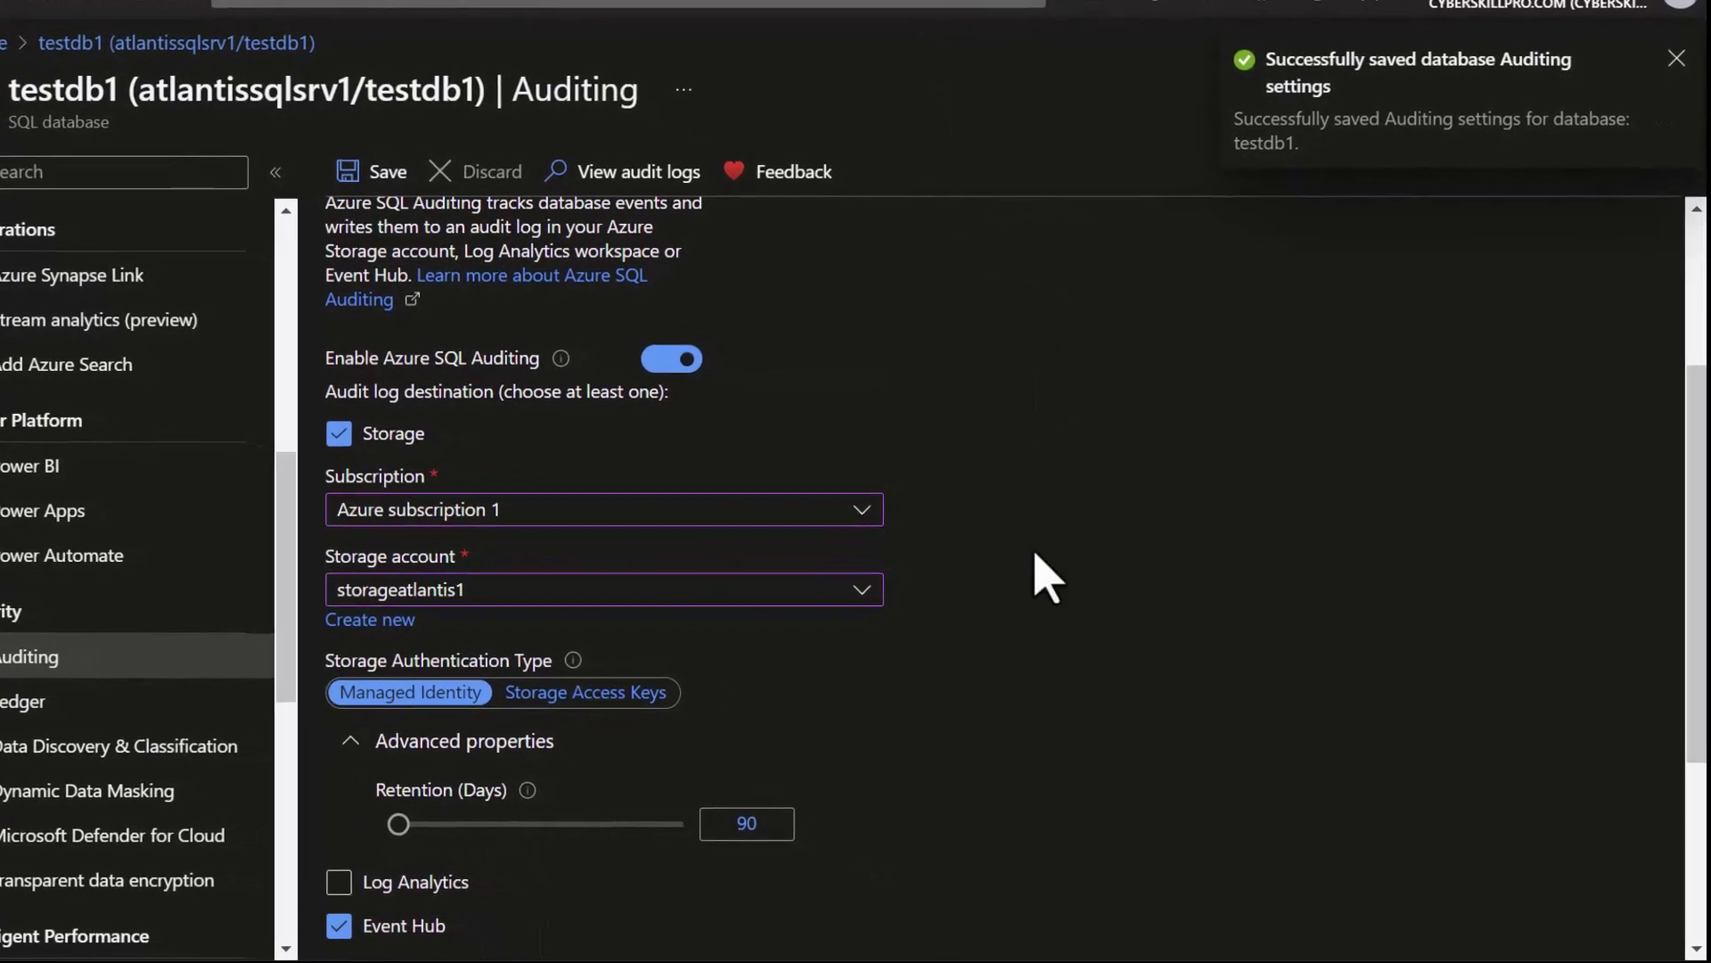
Enable Log Analytics as an additional audit log destination and set its subscription to Azure subscription 1
scroll(1006, 629, "down", 3)
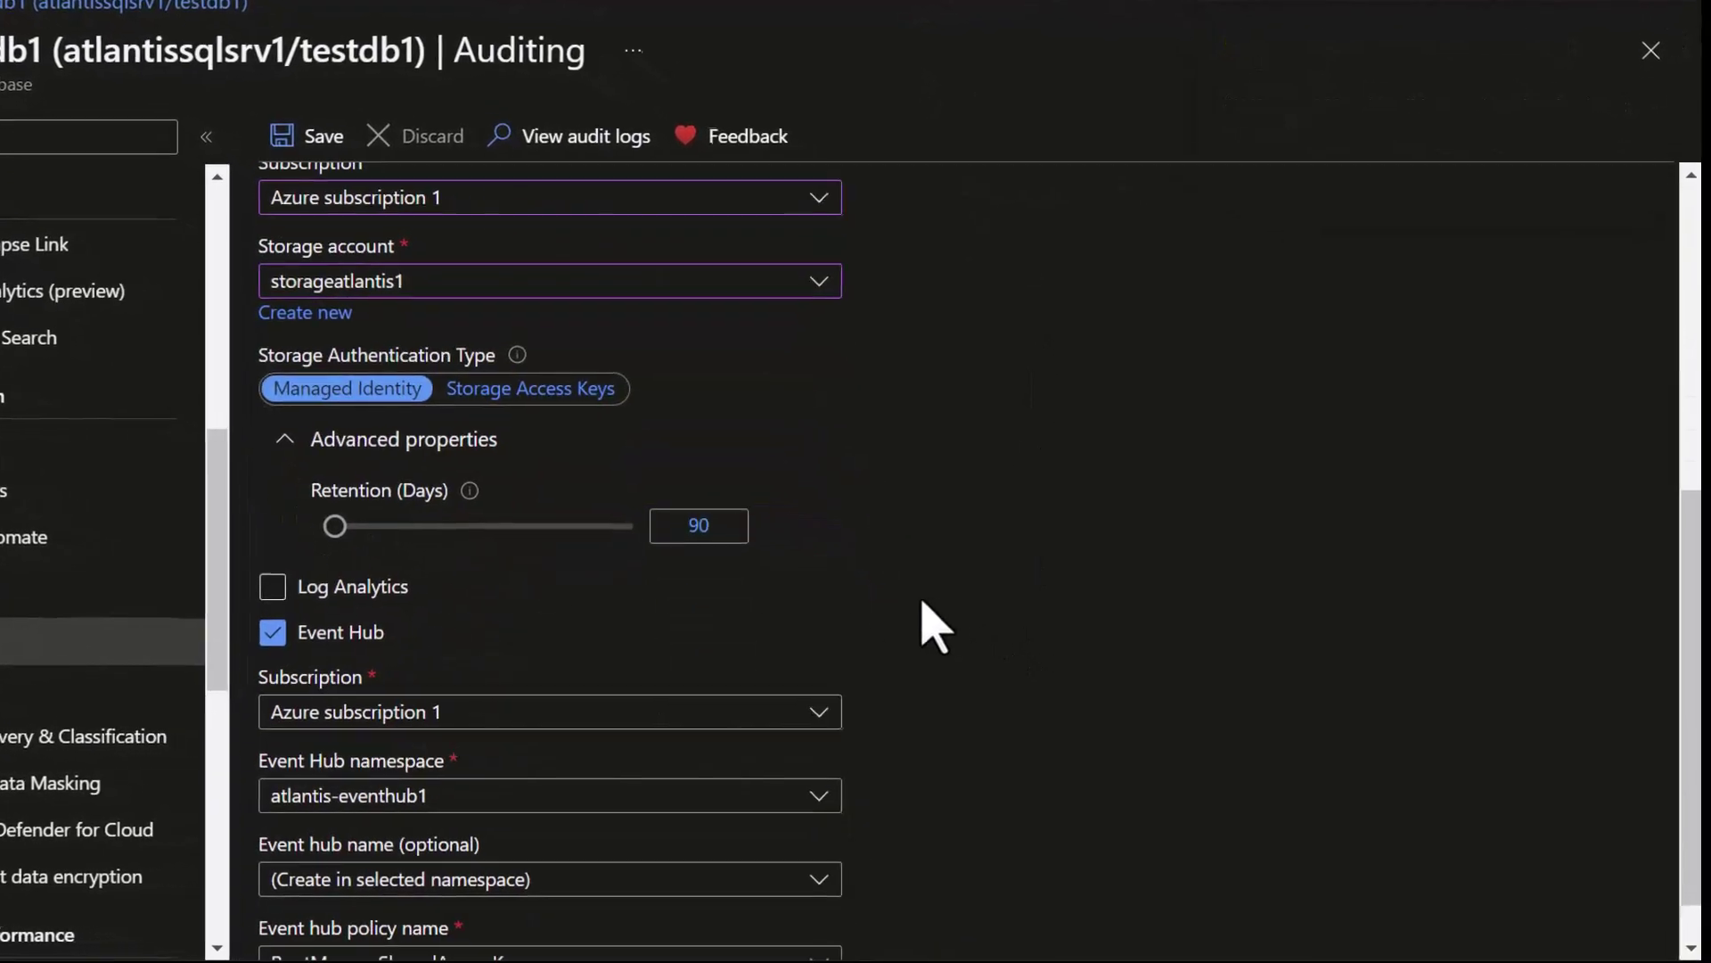
left_click(275, 587)
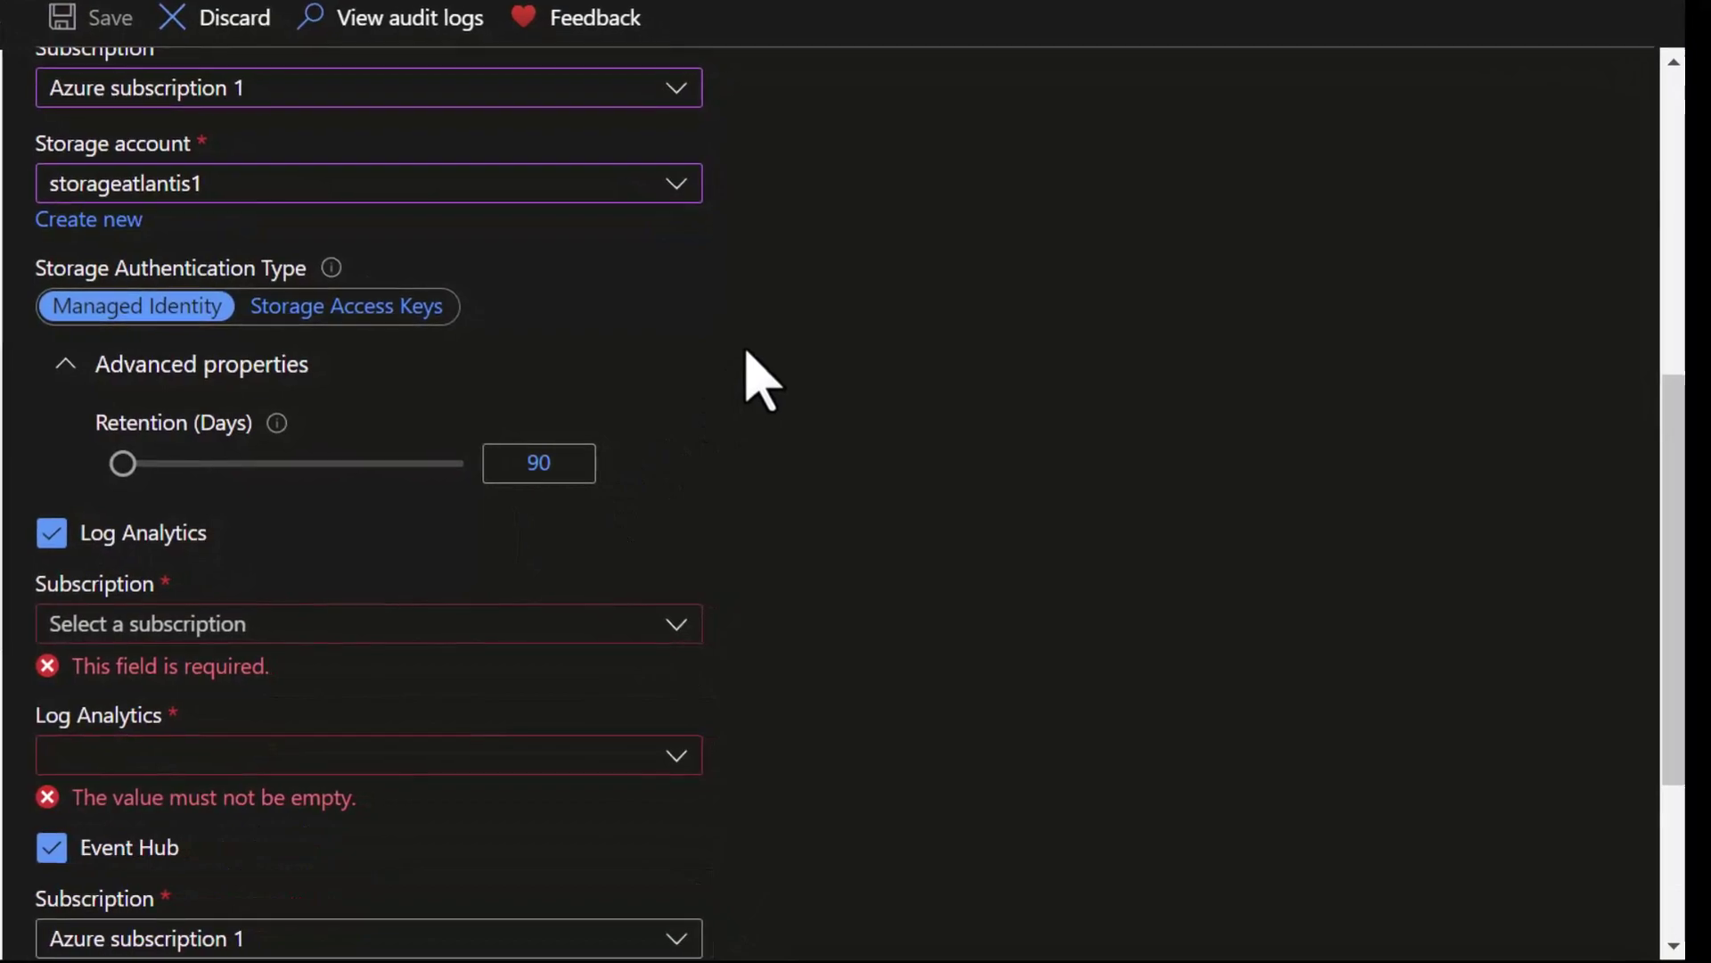
scroll(497, 516, "down", 2)
left_click(476, 457)
left_click(339, 570)
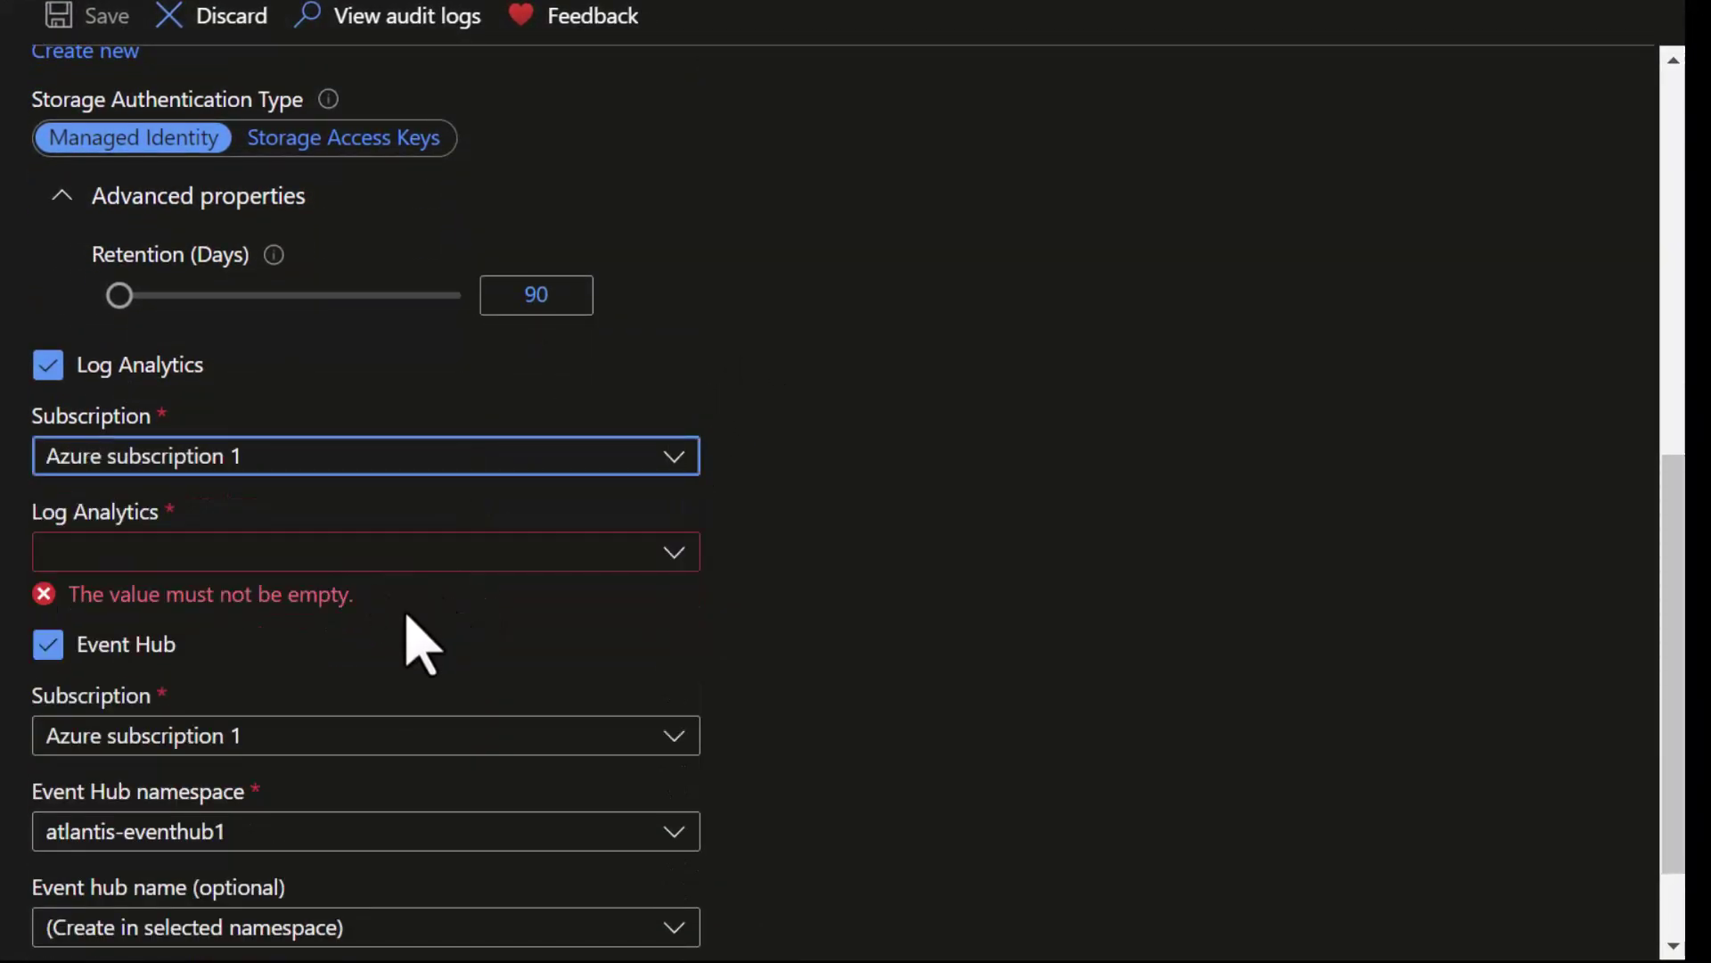
Check the available Log Analytics workspaces for the audit destination, filtering the choices by "asoifweoifhwfoih", and close the list
left_click(386, 554)
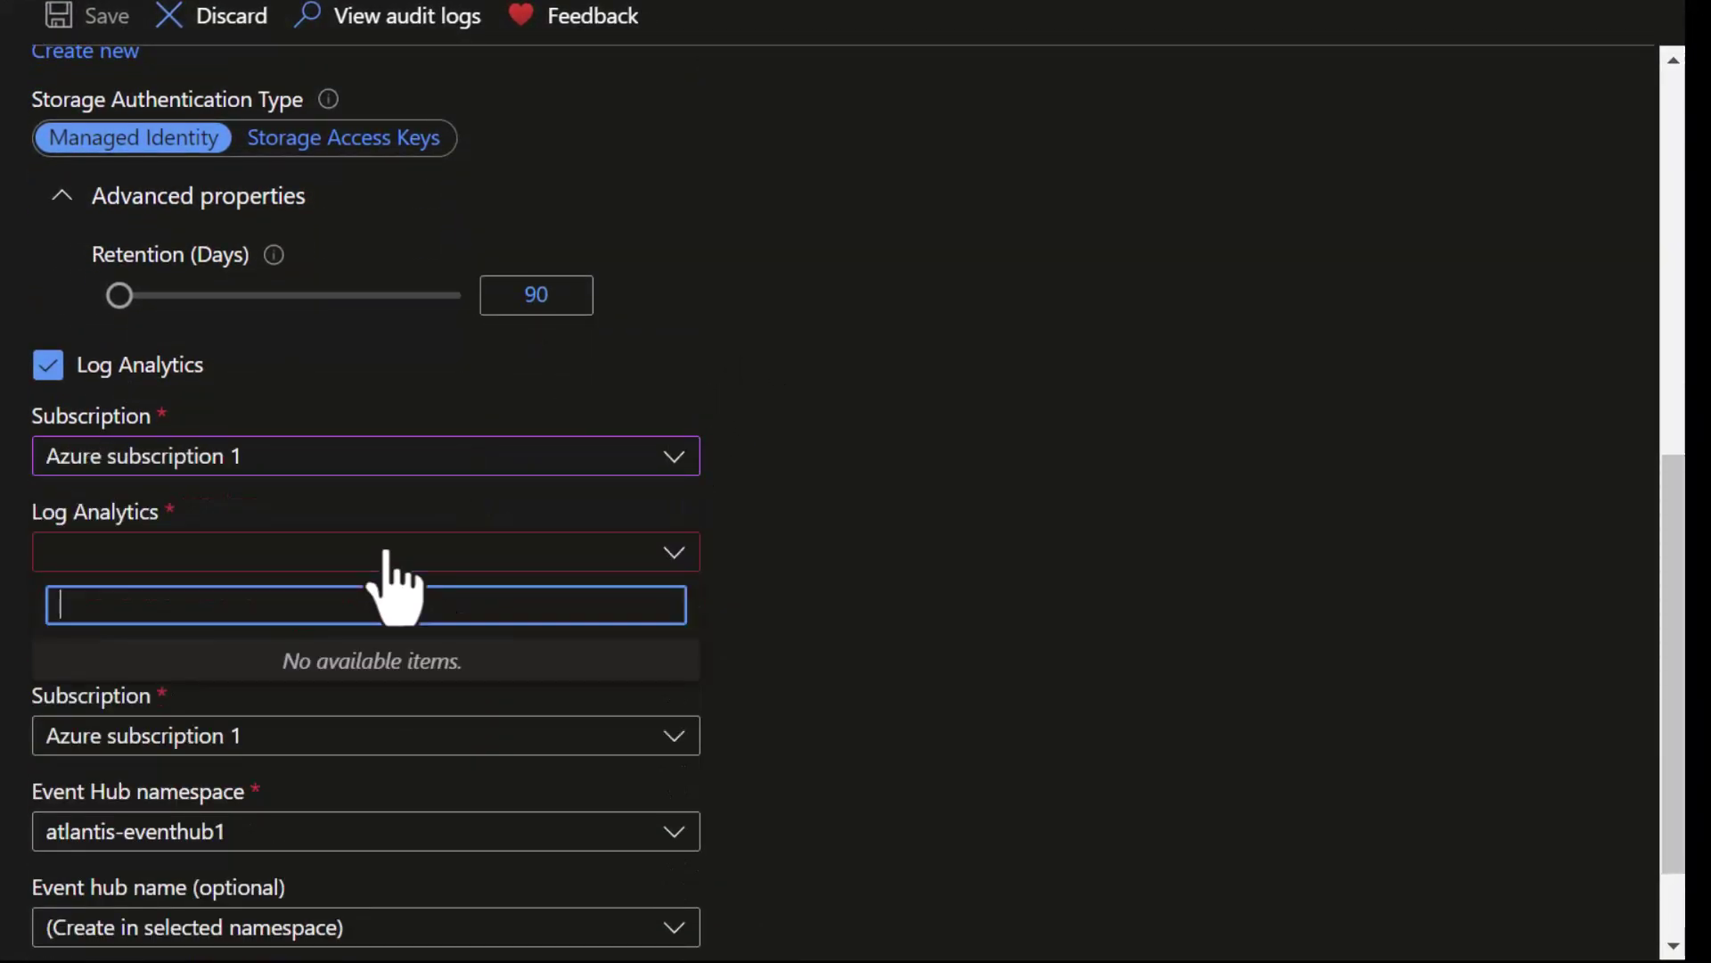
left_click(950, 530)
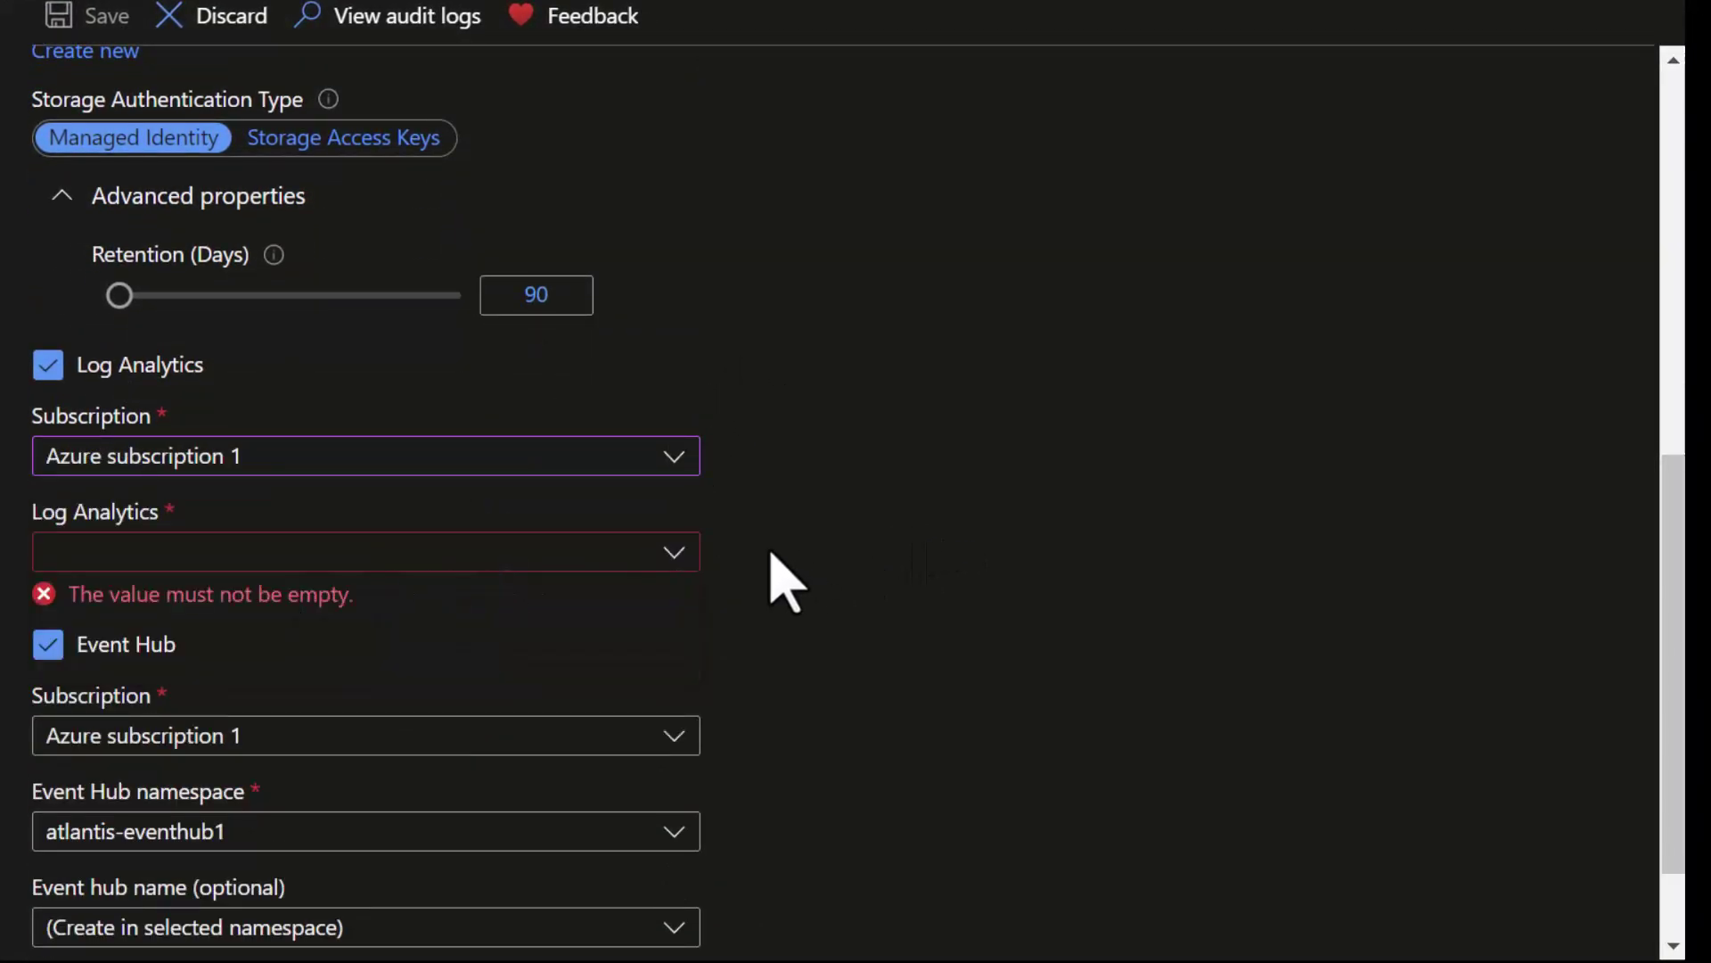
left_click(276, 552)
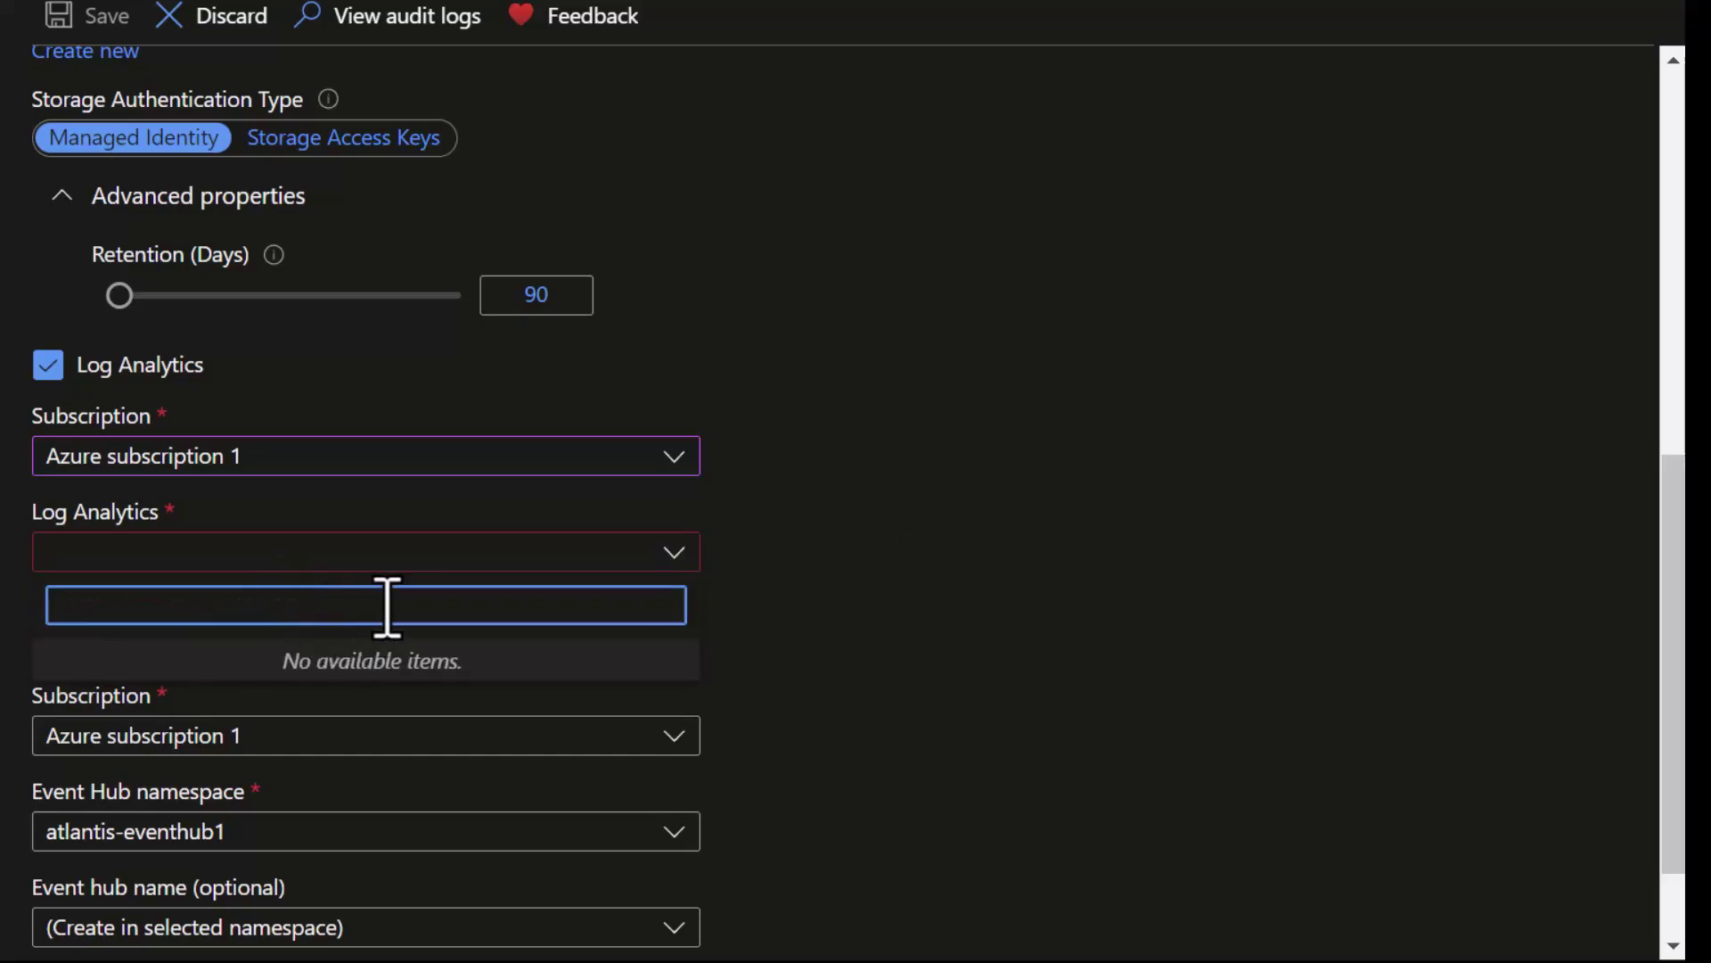
type("asoifweoifhwfoih")
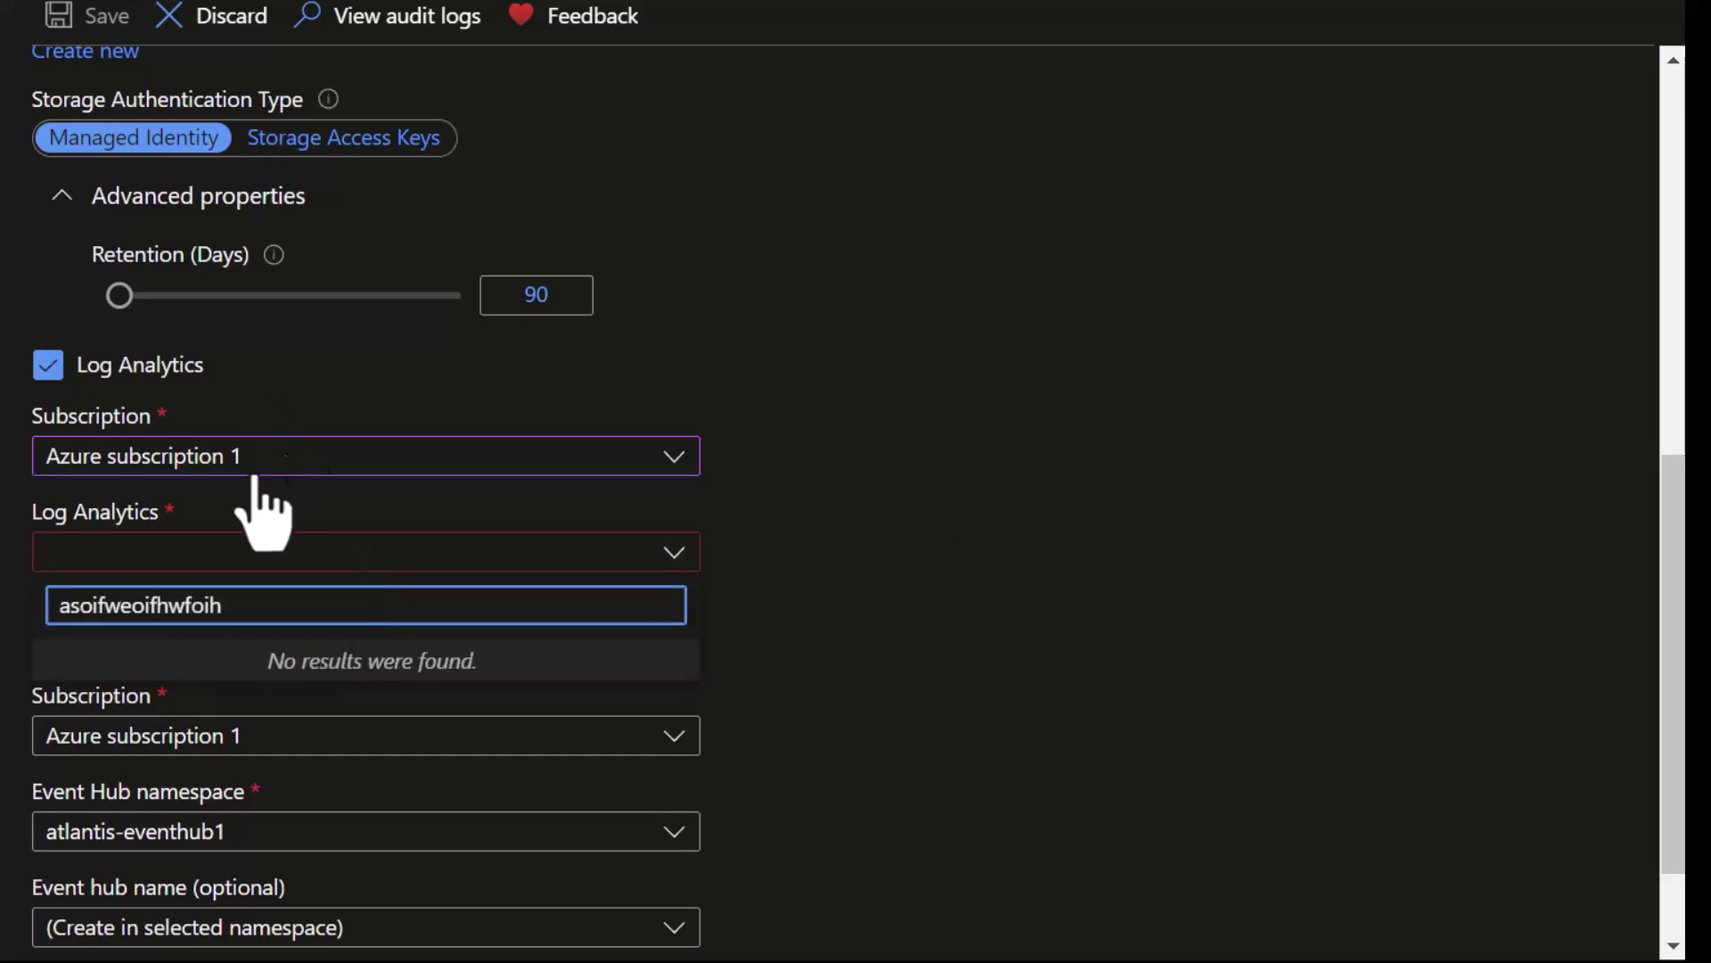
double_click(172, 611)
left_click(893, 170)
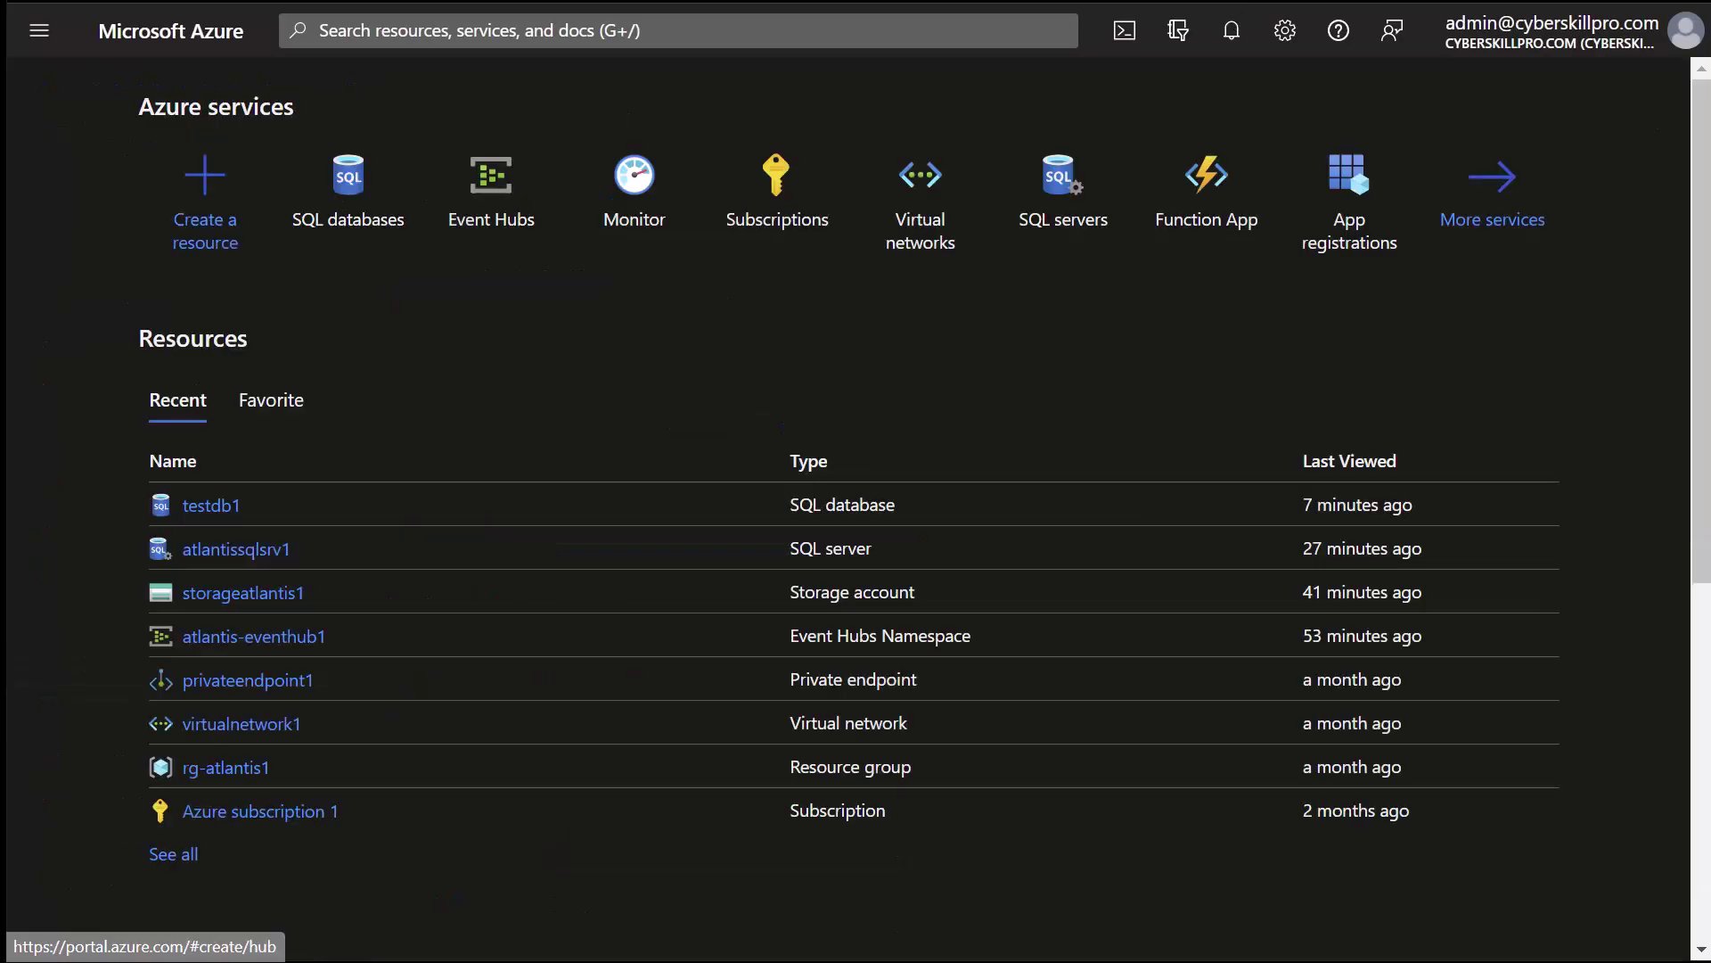
Search the portal for "logan" and open the Log Analytics workspaces service
left_click(409, 30)
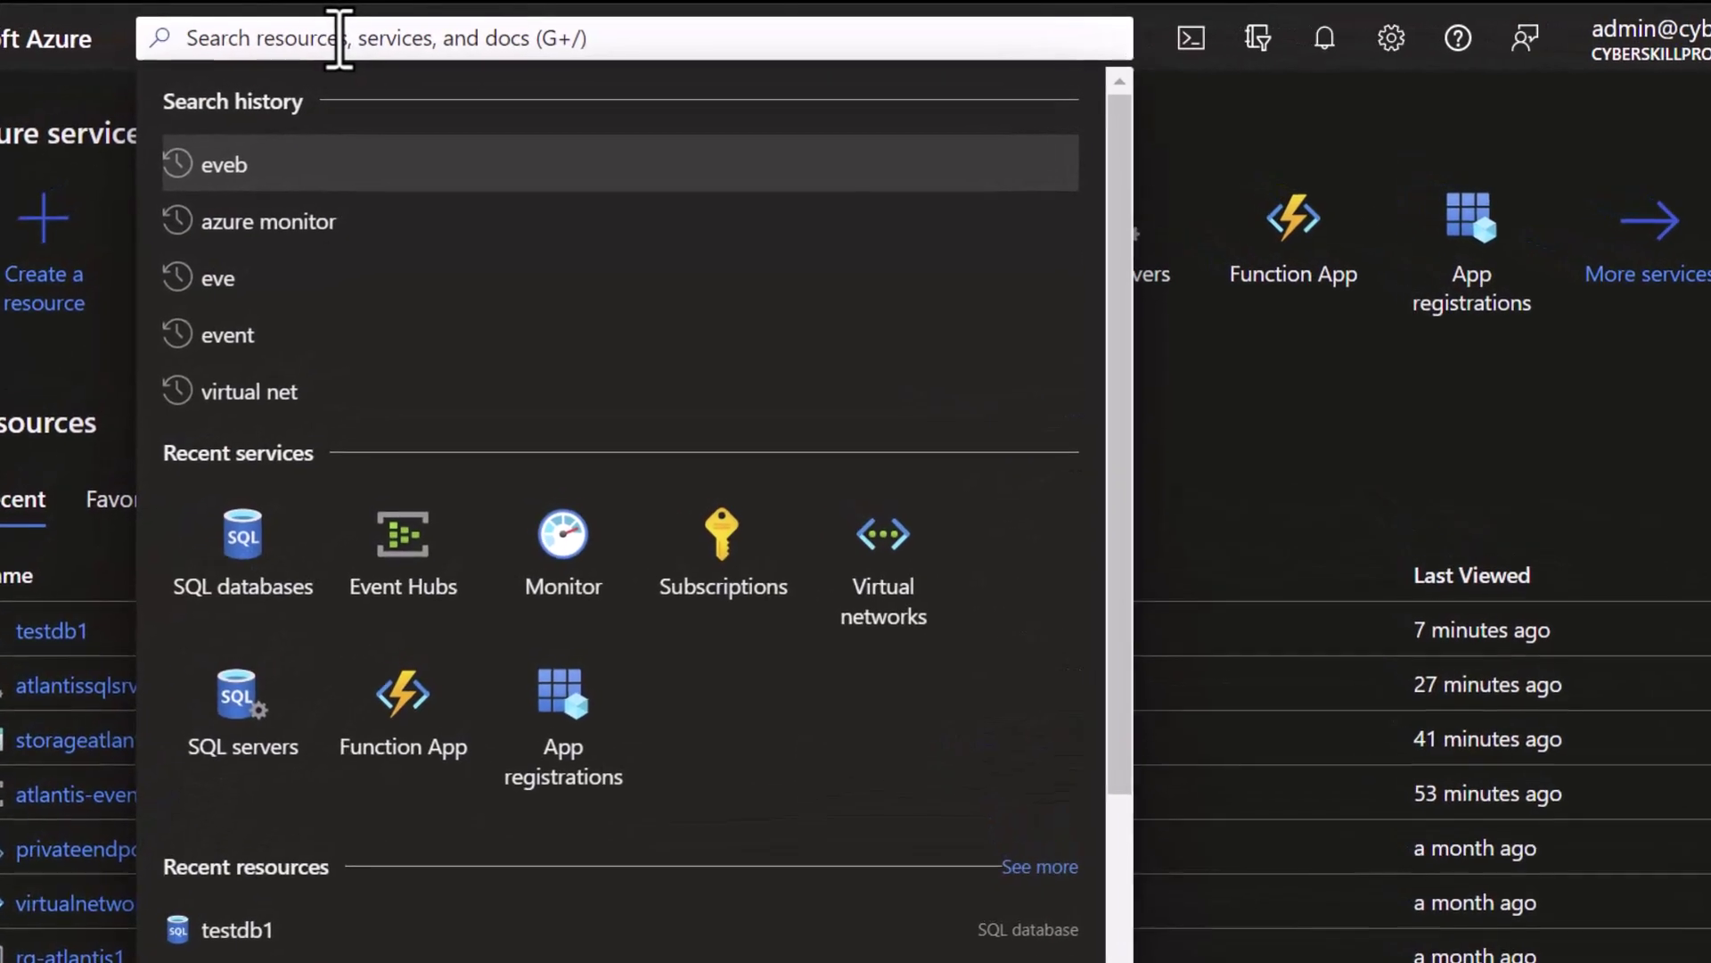
type("logan")
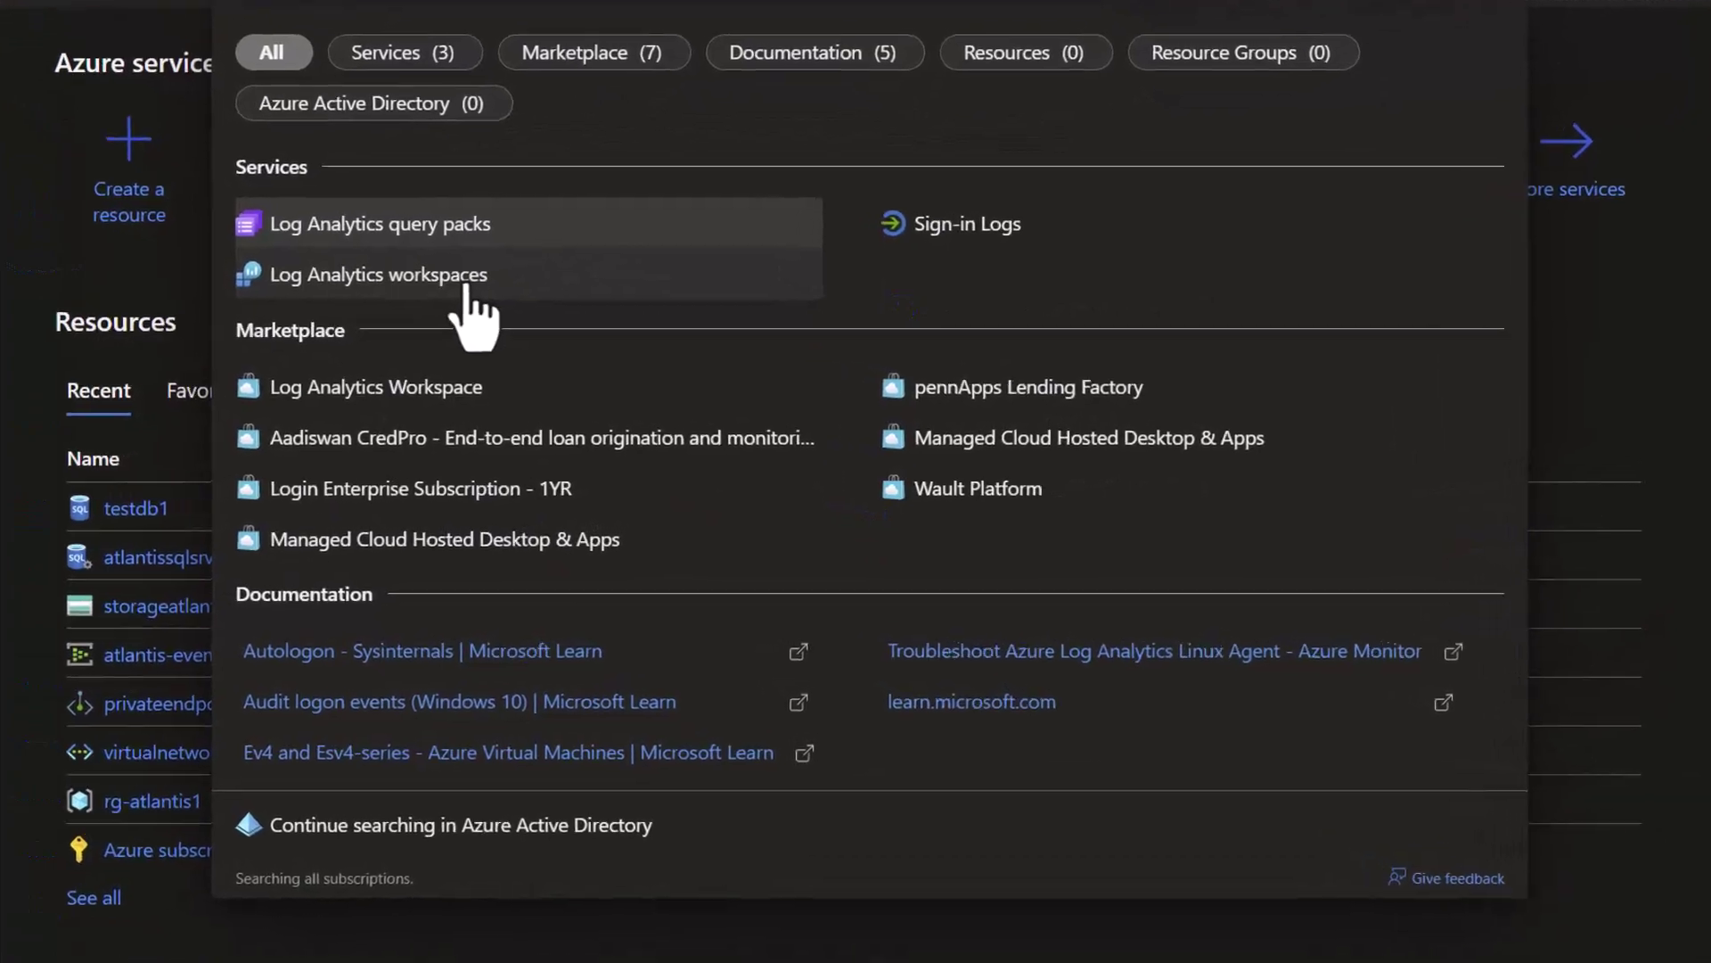
left_click(468, 276)
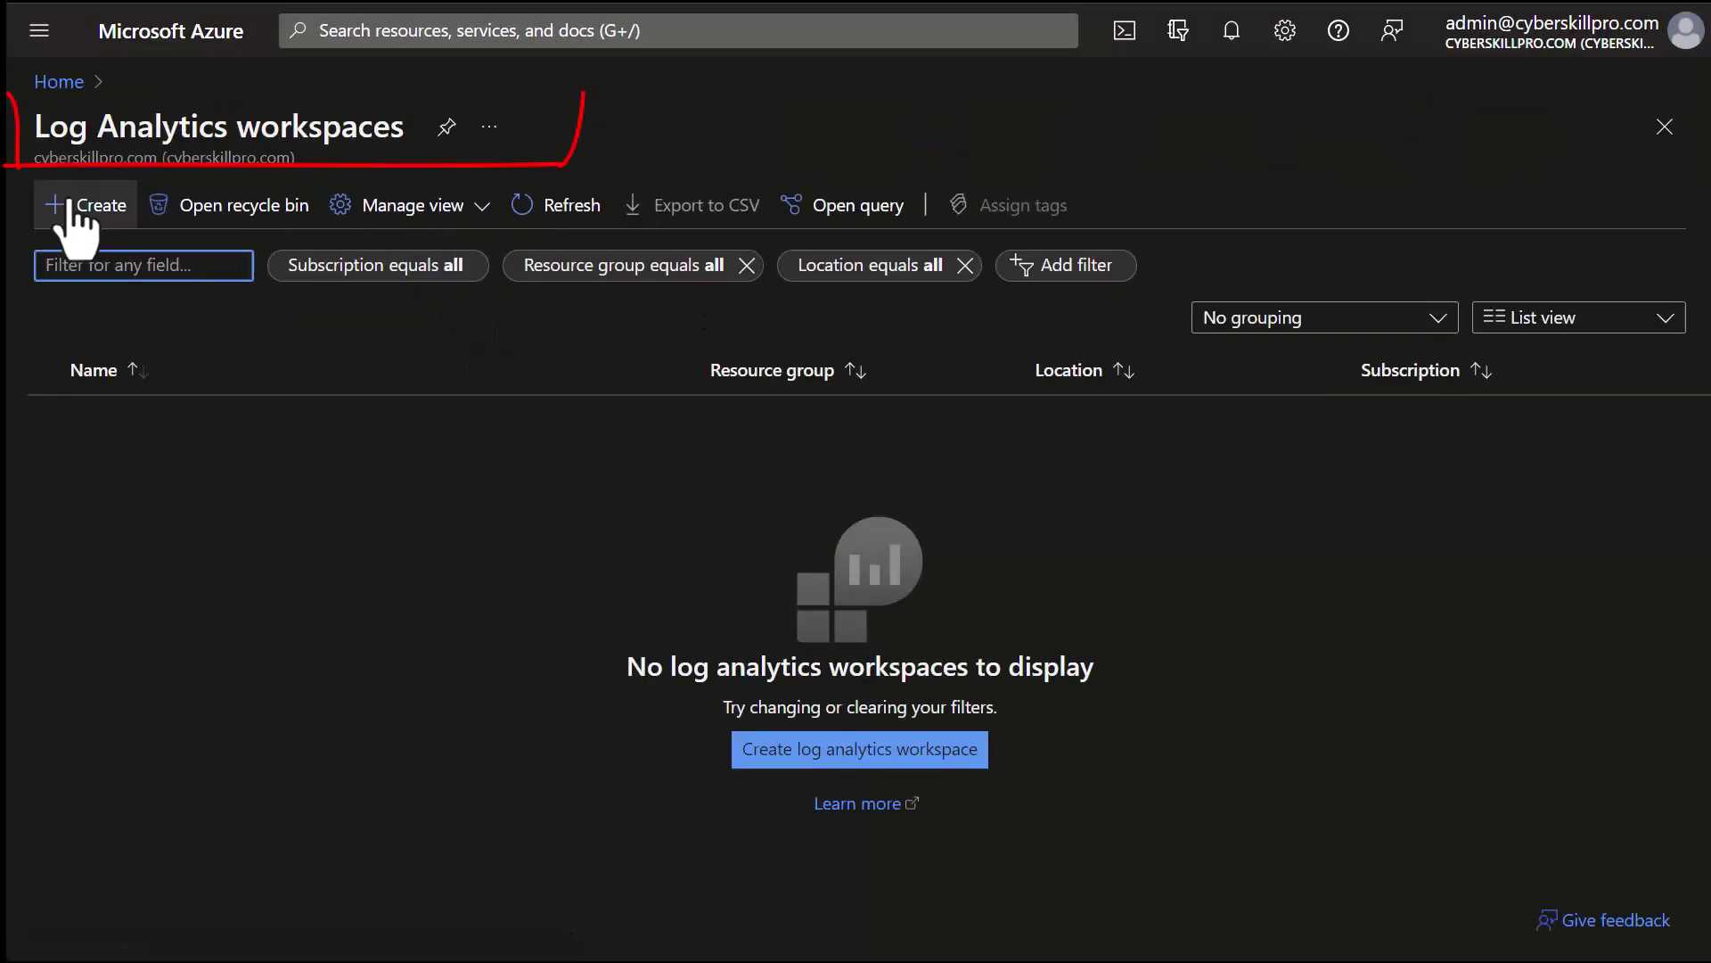
Start a new Log Analytics workspace in Azure subscription 1 with rg-atlantis1 as its resource group
left_click(73, 207)
left_click(535, 615)
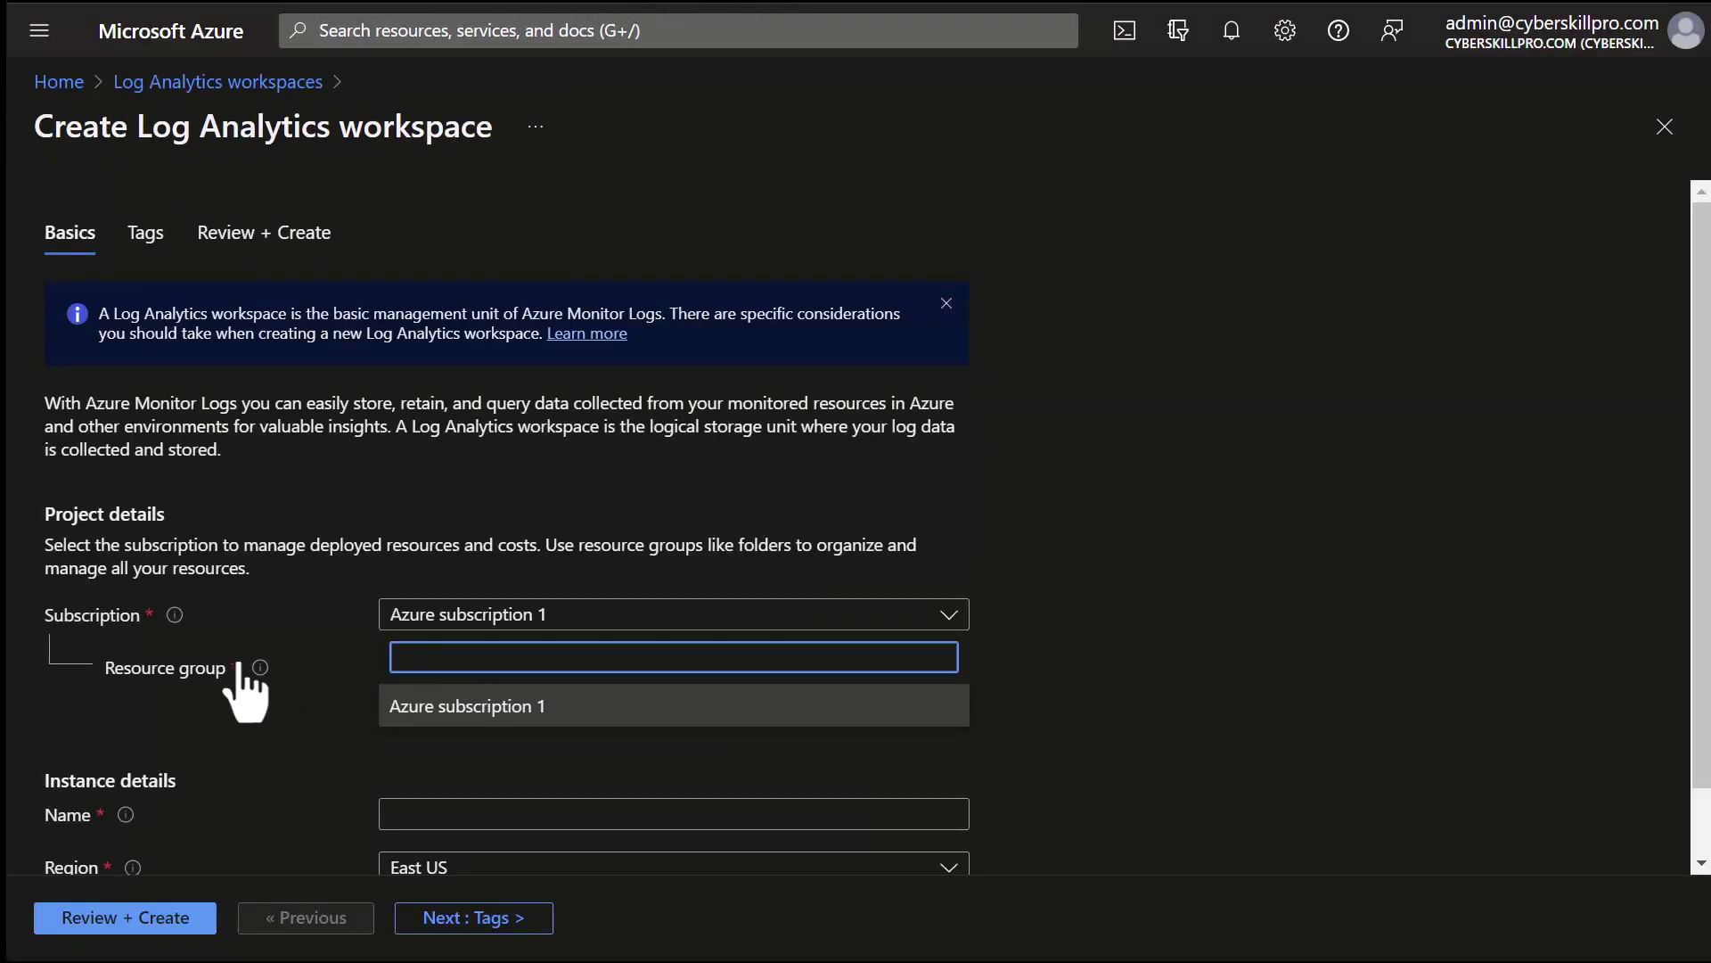
left_click(235, 667)
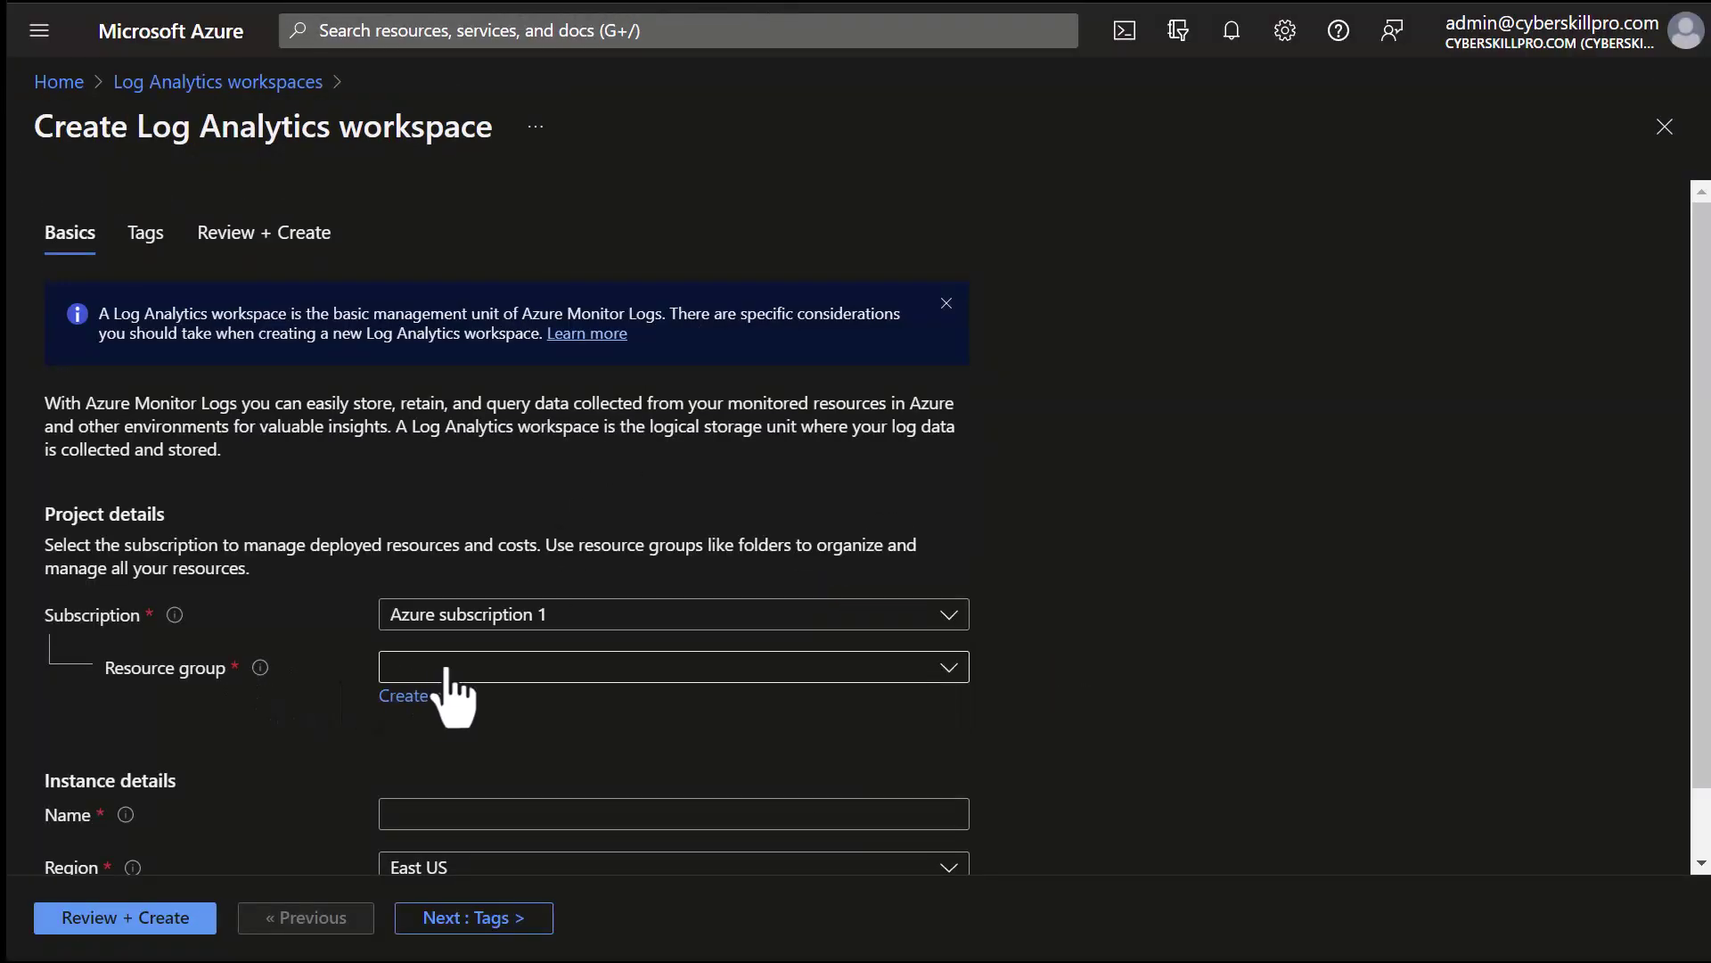
left_click(448, 668)
left_click(499, 802)
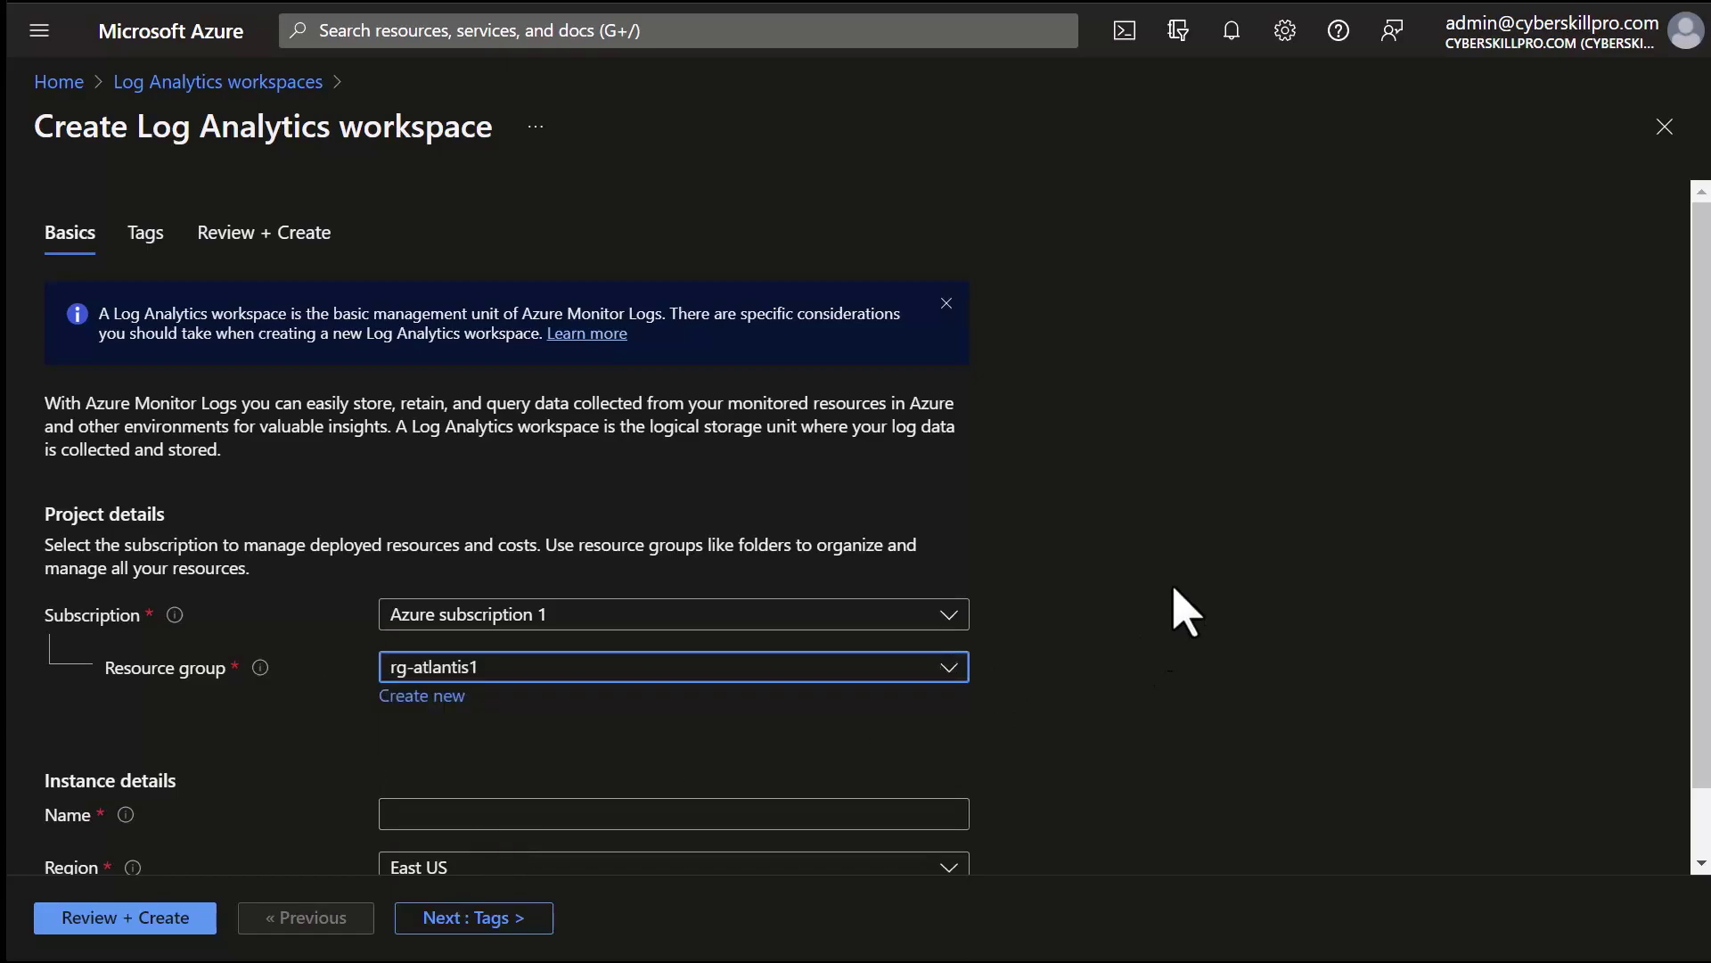
scroll(1235, 561, "down", 1)
left_click(615, 590)
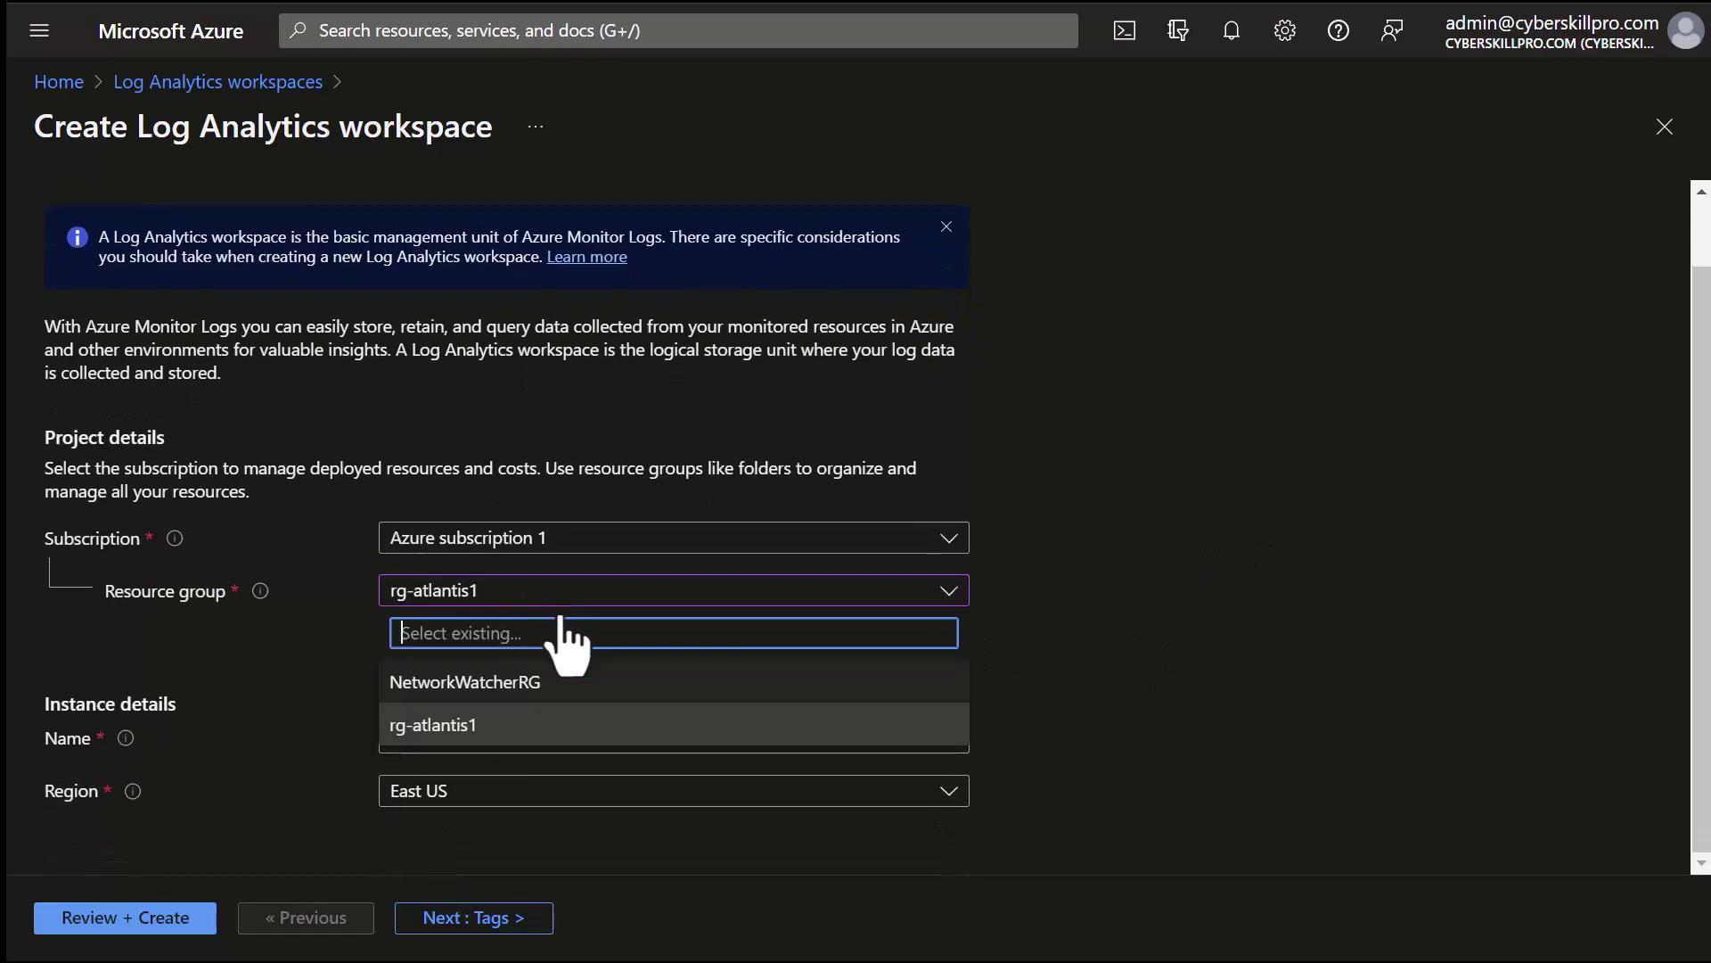
left_click(1199, 504)
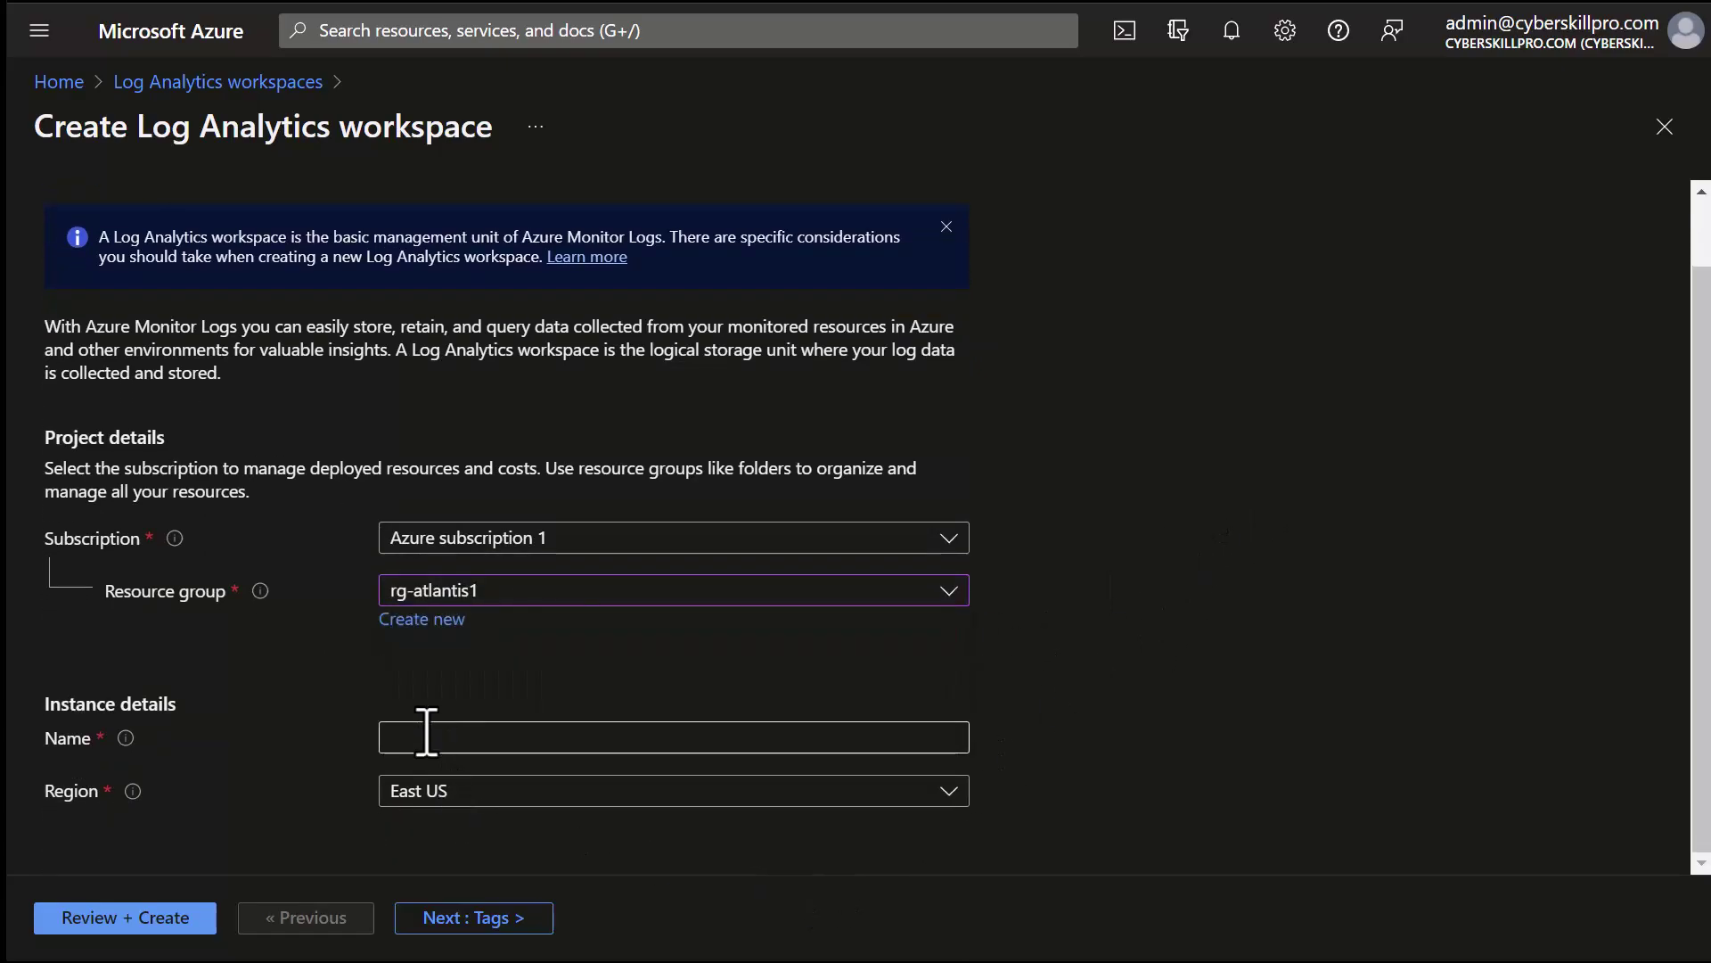
Name the workspace LogAnalytics1, skip the tags, and review and create it
left_click(392, 742)
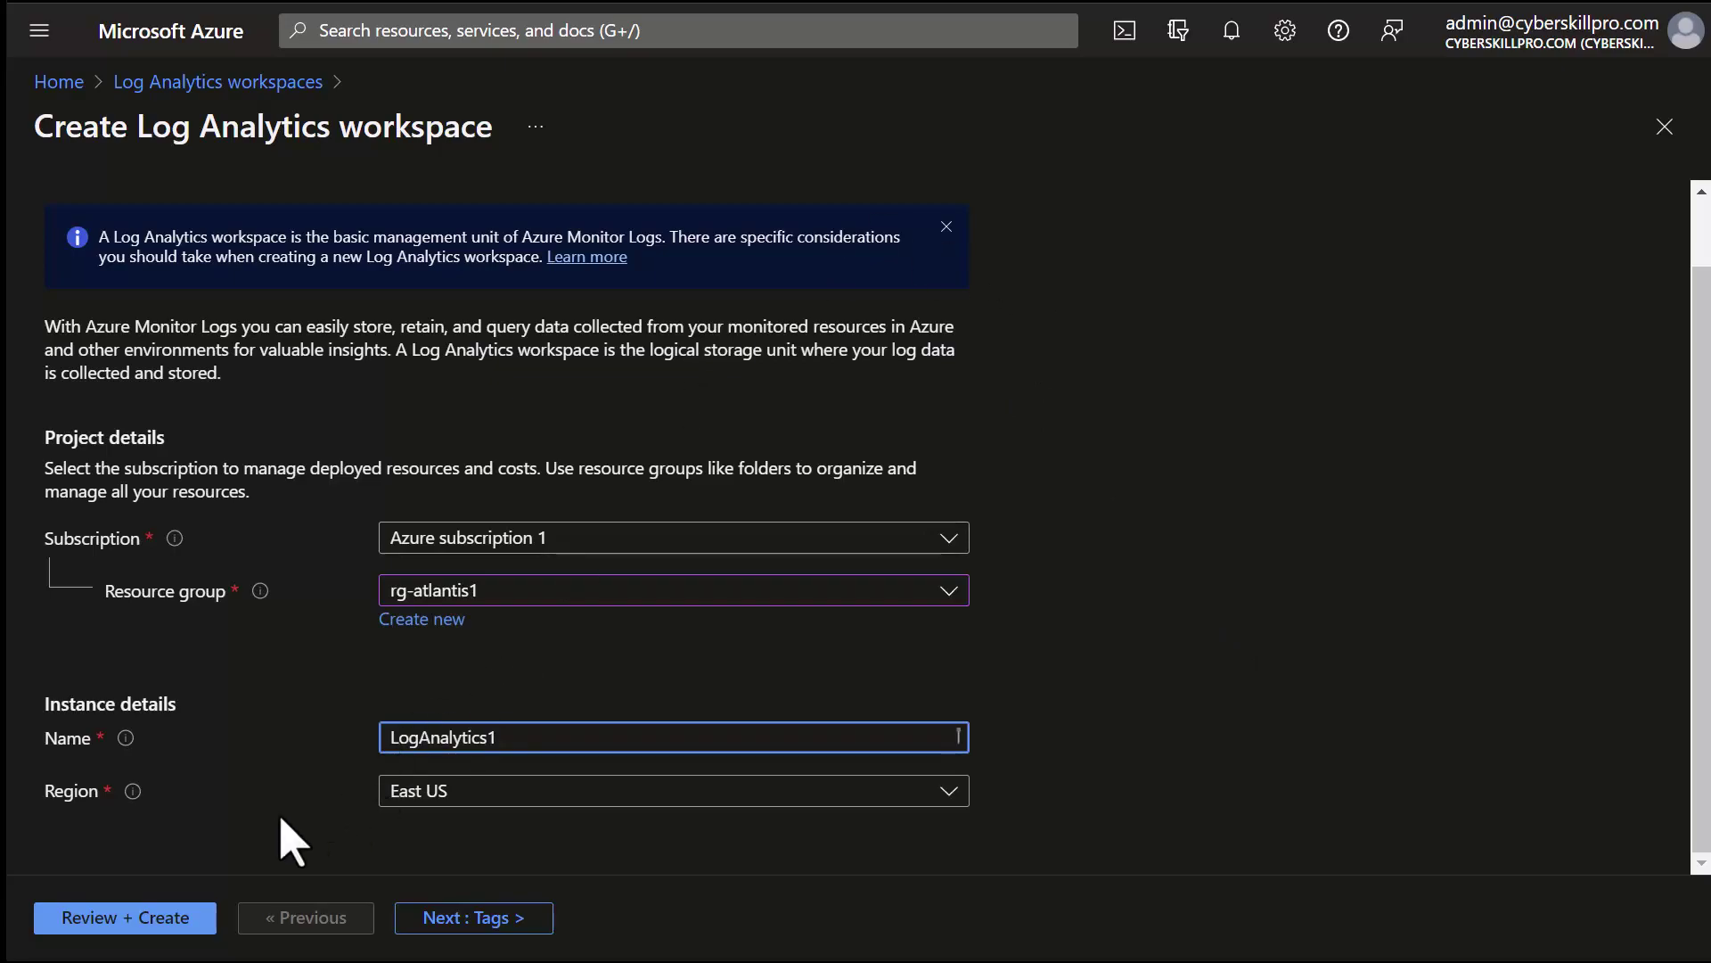
left_click(473, 918)
left_click(336, 253)
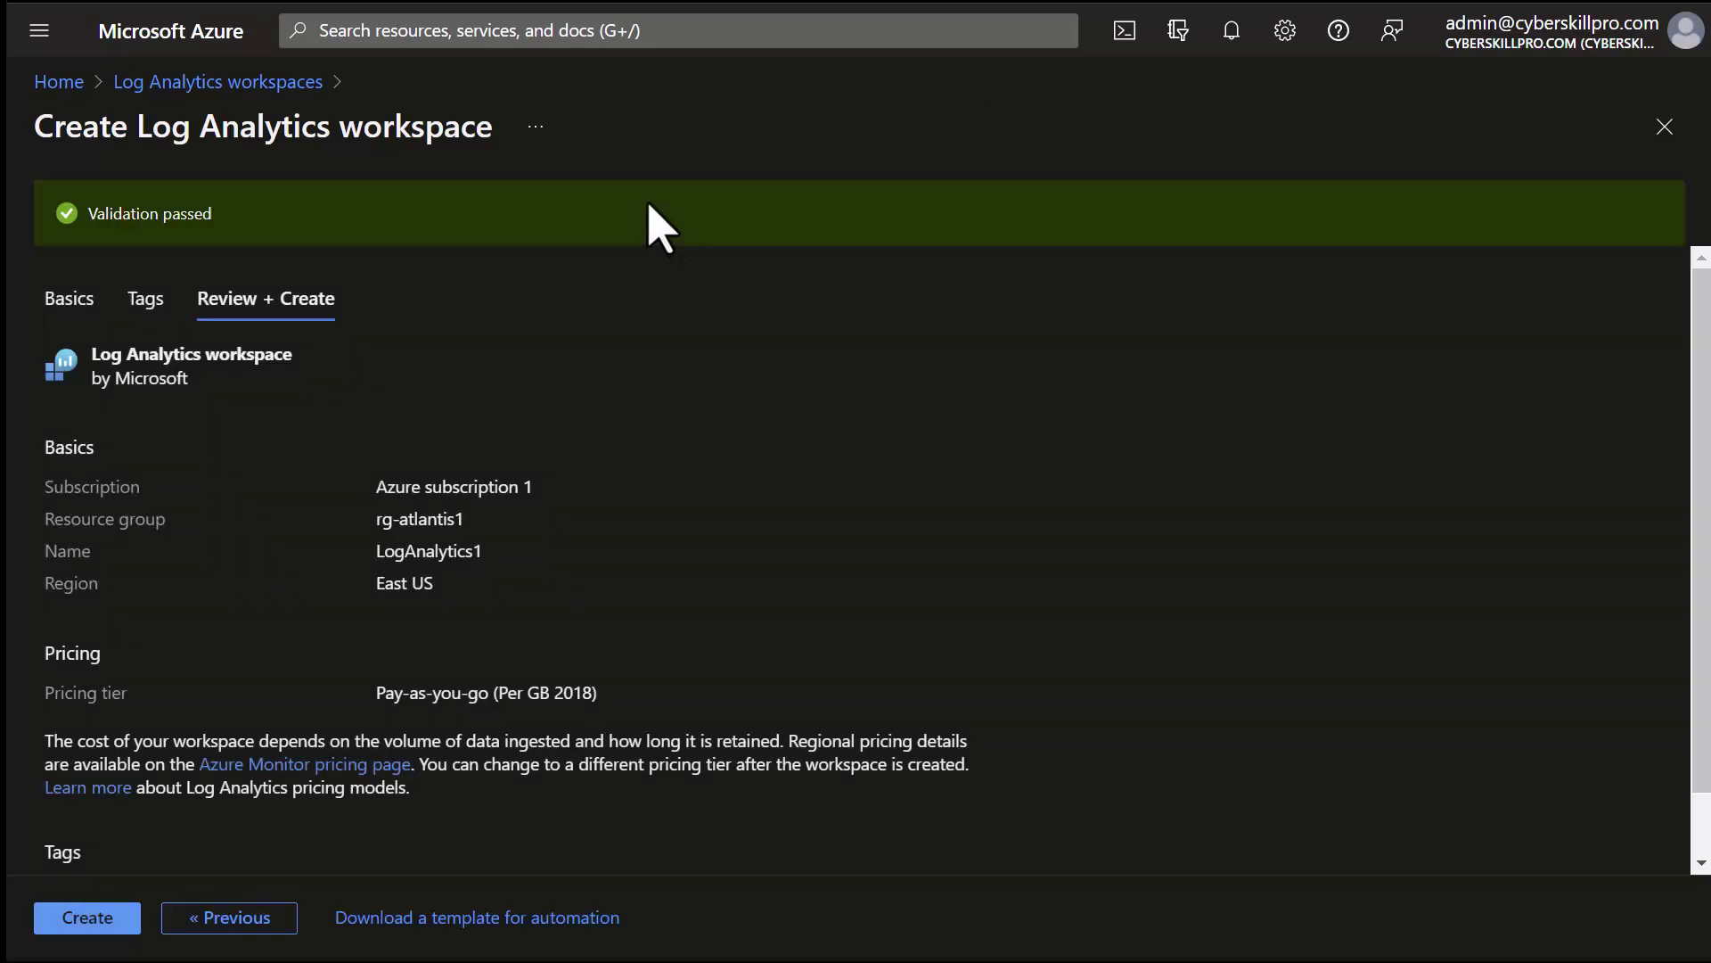
left_click(87, 918)
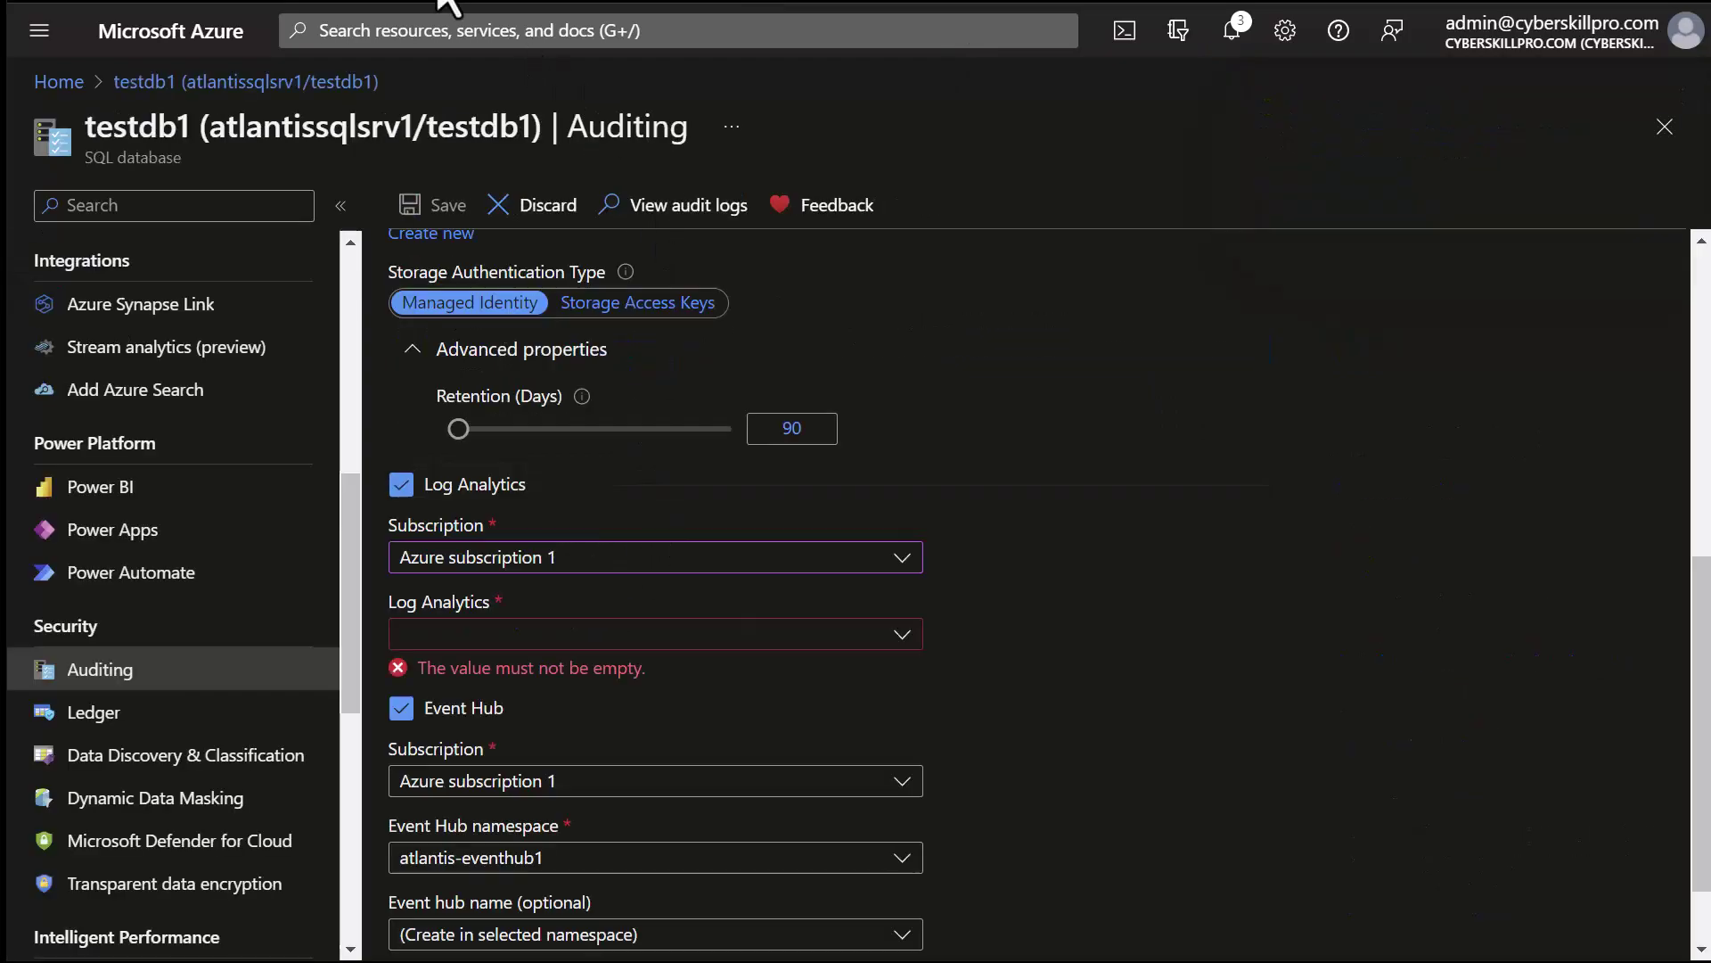
Check the Log Analytics workspace choices and reload the testdb1 Auditing page, discarding the unsaved changes
left_click(704, 634)
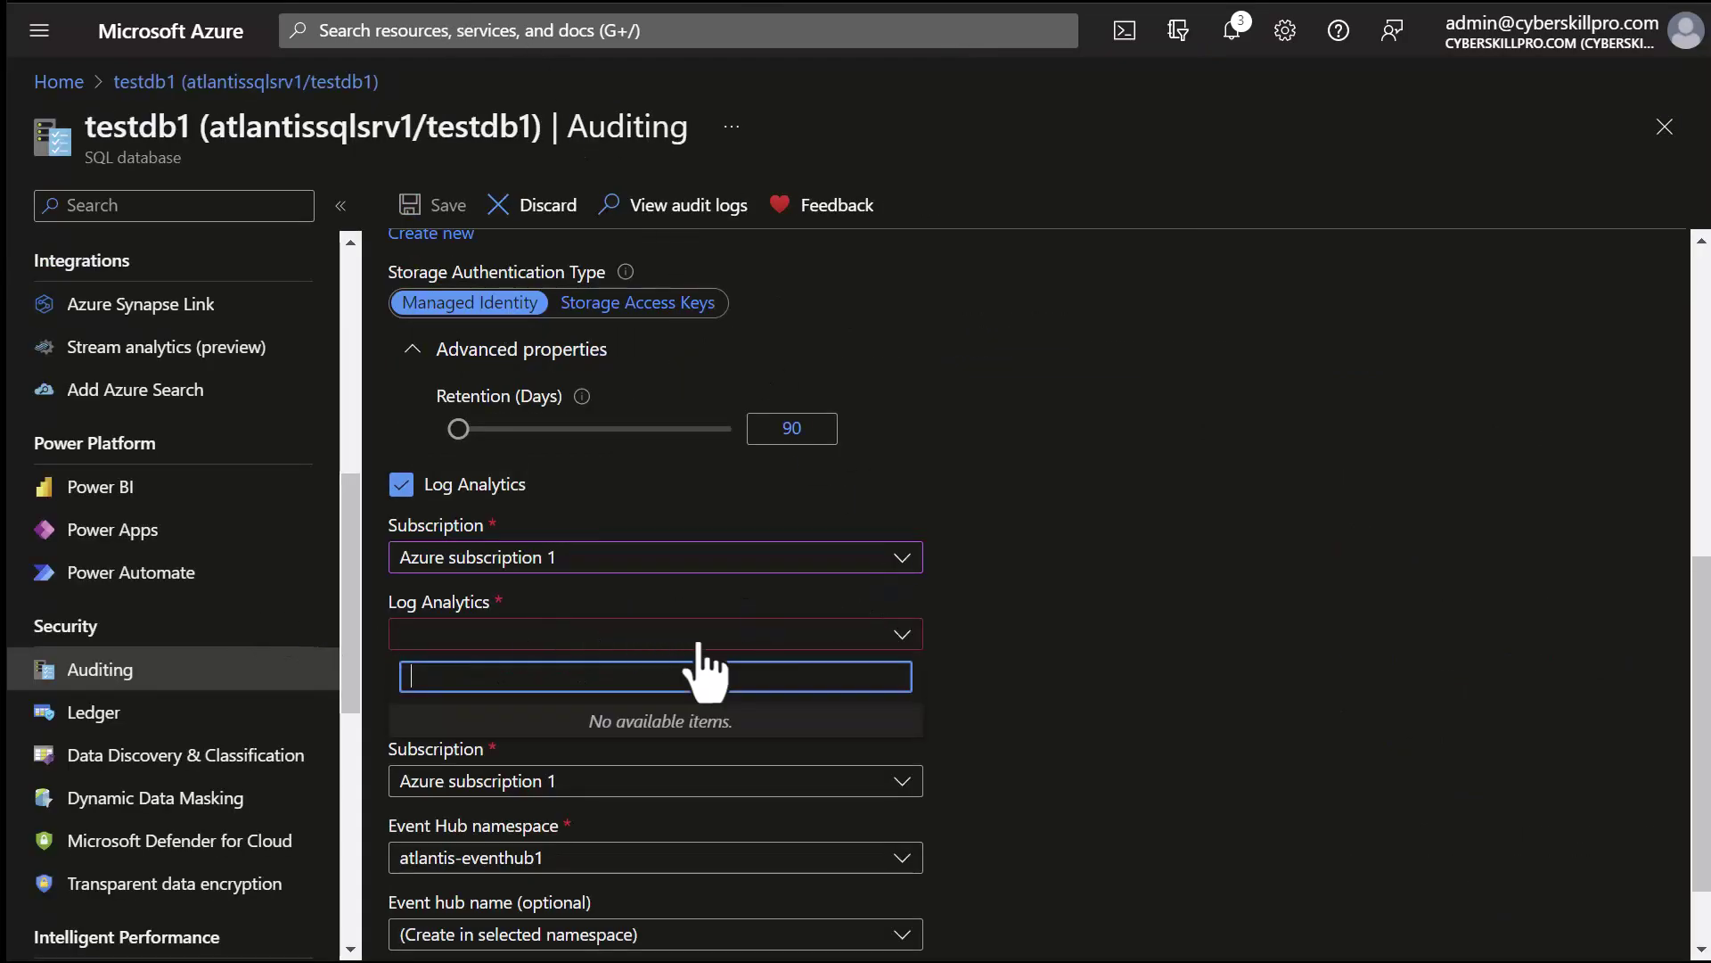
left_click(1150, 606)
scroll(1214, 455, "up", 6)
scroll(1214, 455, "down", 7)
scroll(1214, 455, "up", 8)
left_click(89, 4)
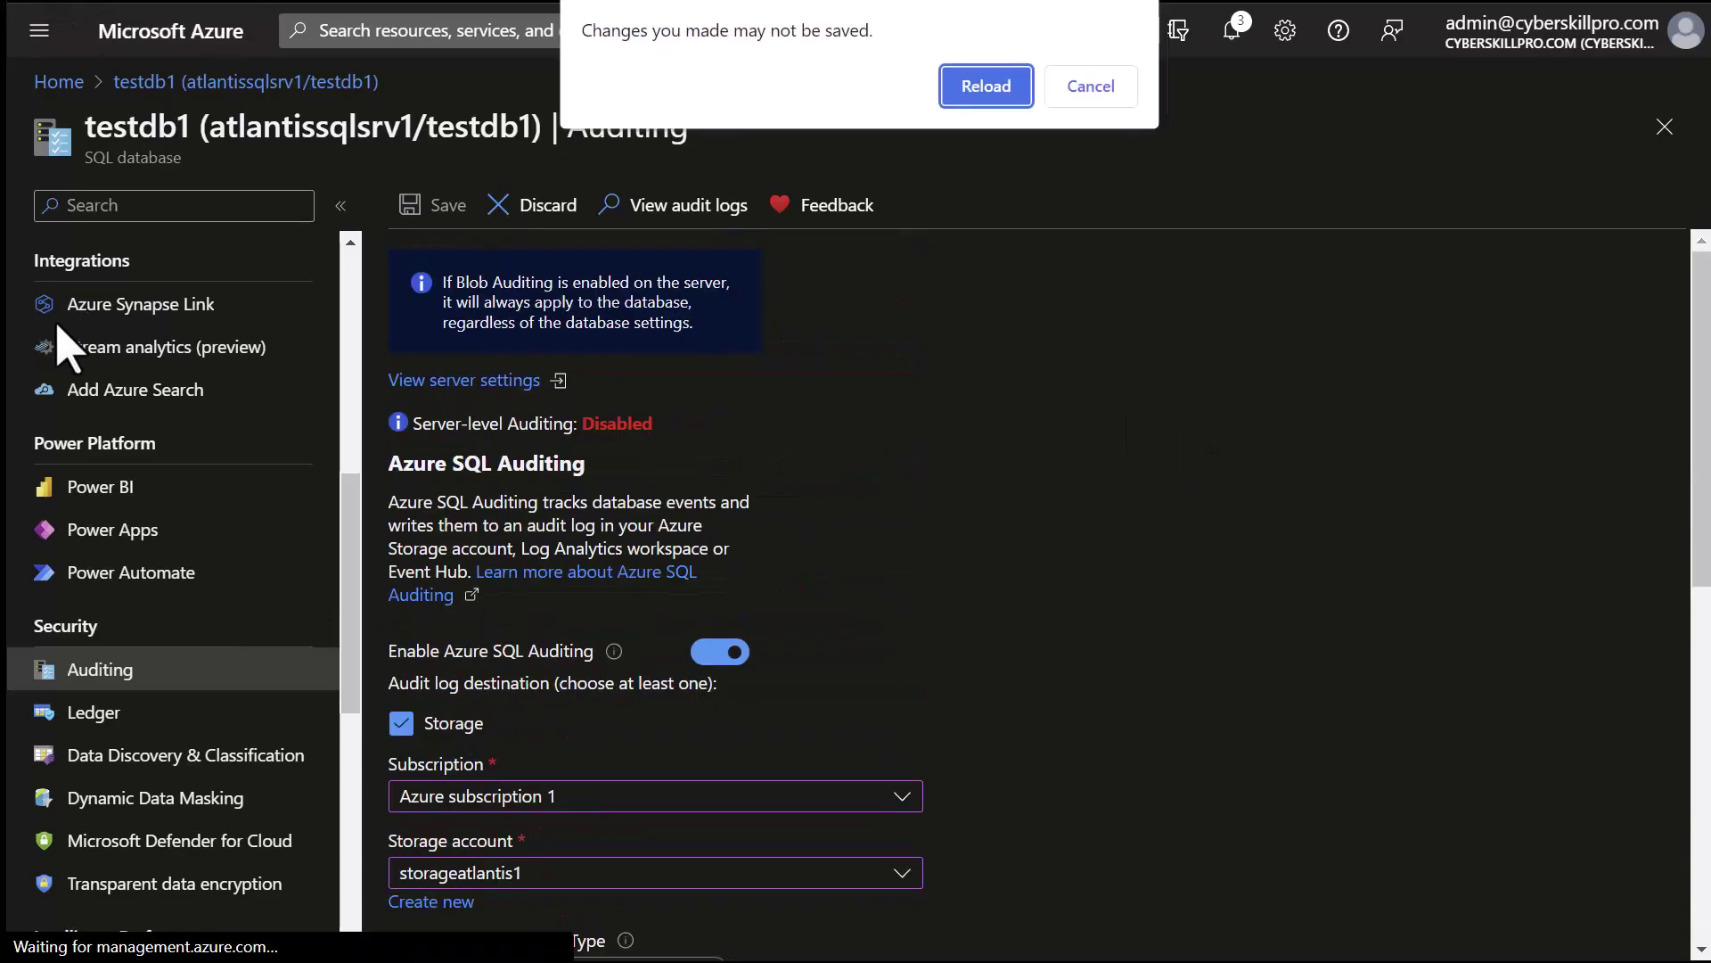
left_click(988, 82)
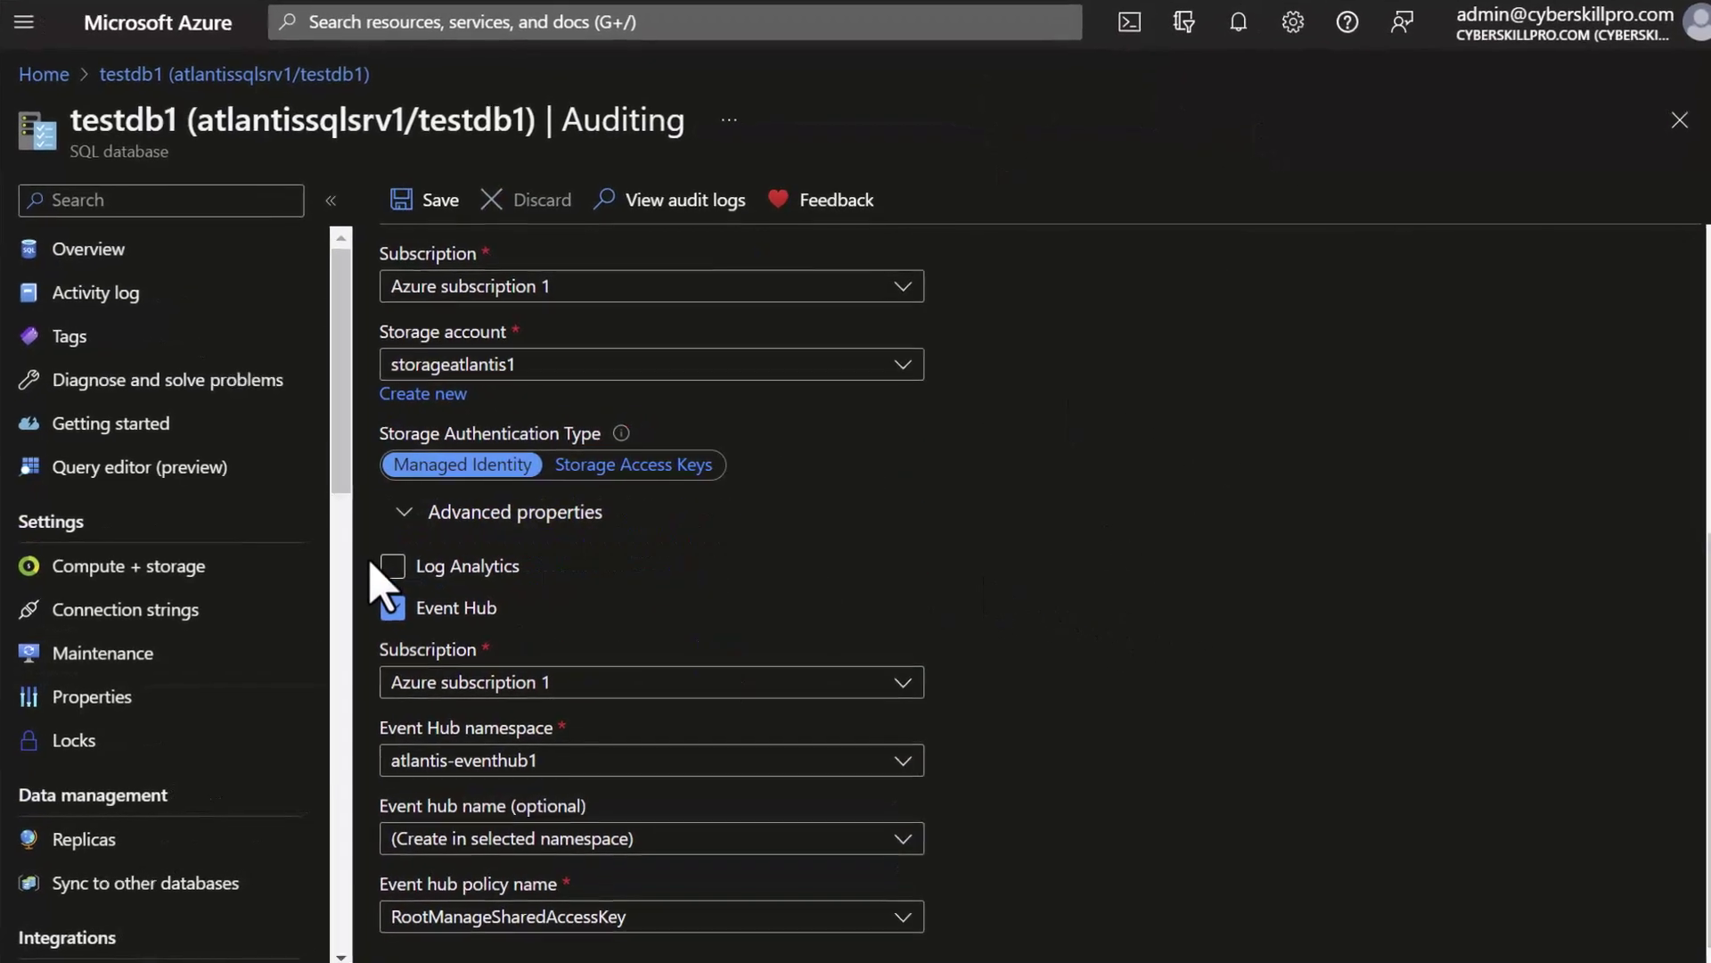
Enable Log Analytics as an audit log destination for testdb1, using Azure subscription 1 and the LogAnalytics1(eastus) workspace
left_click(401, 564)
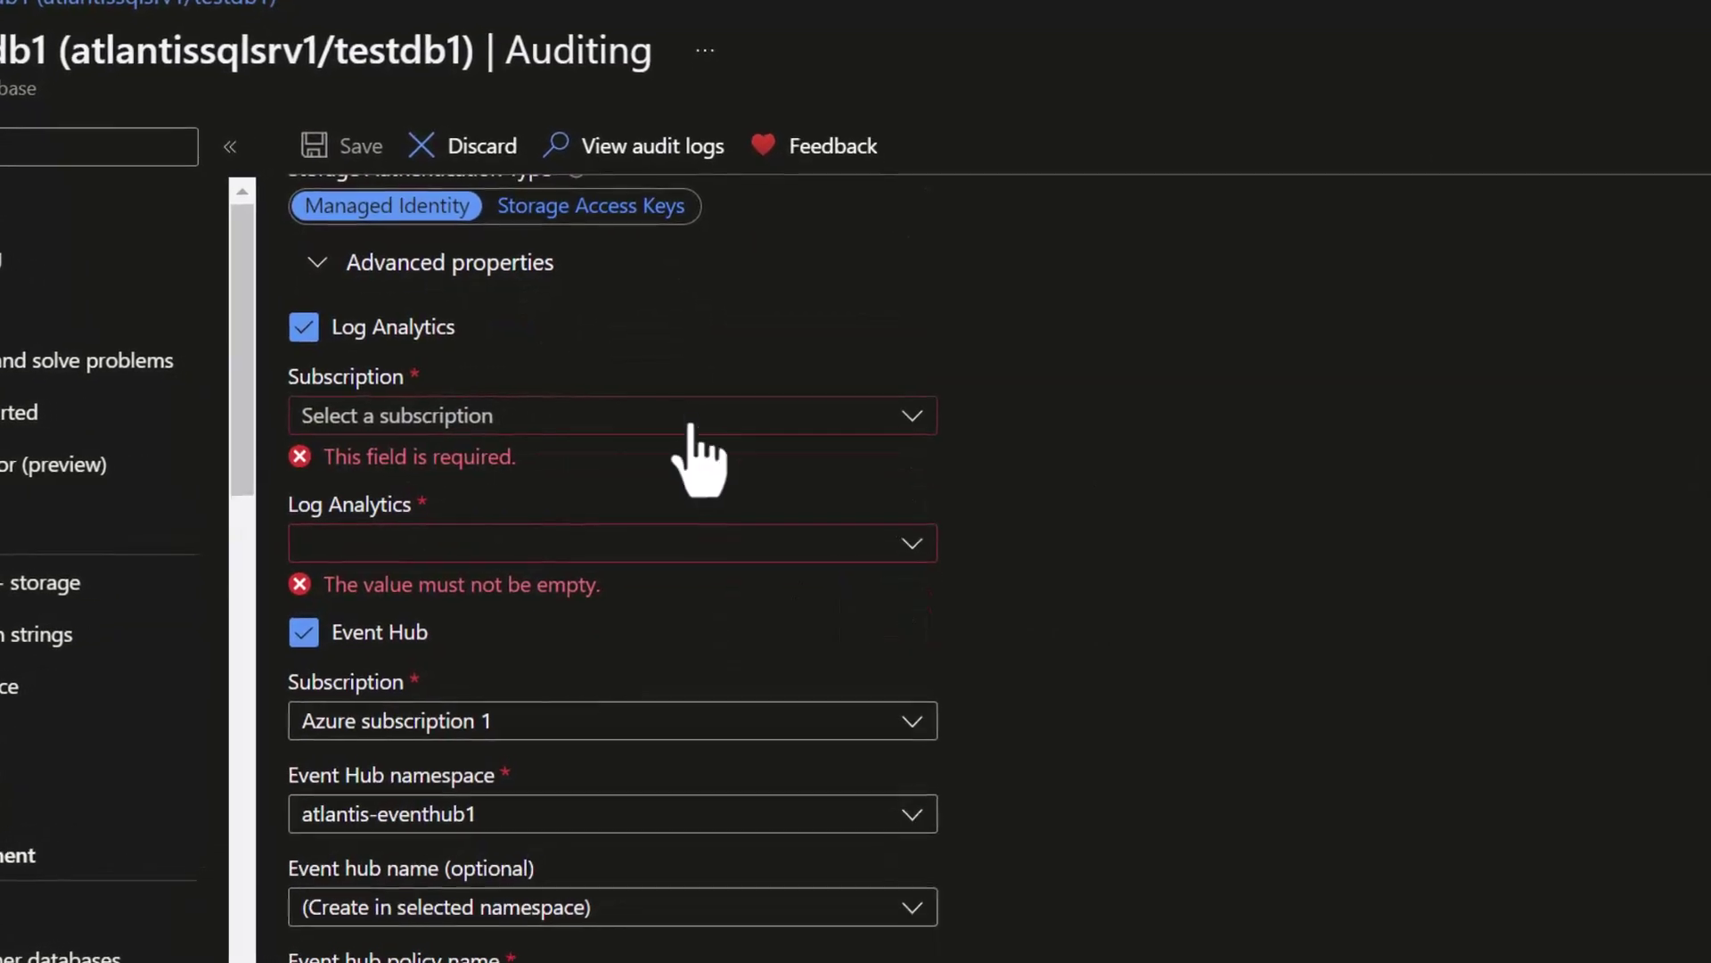
left_click(693, 424)
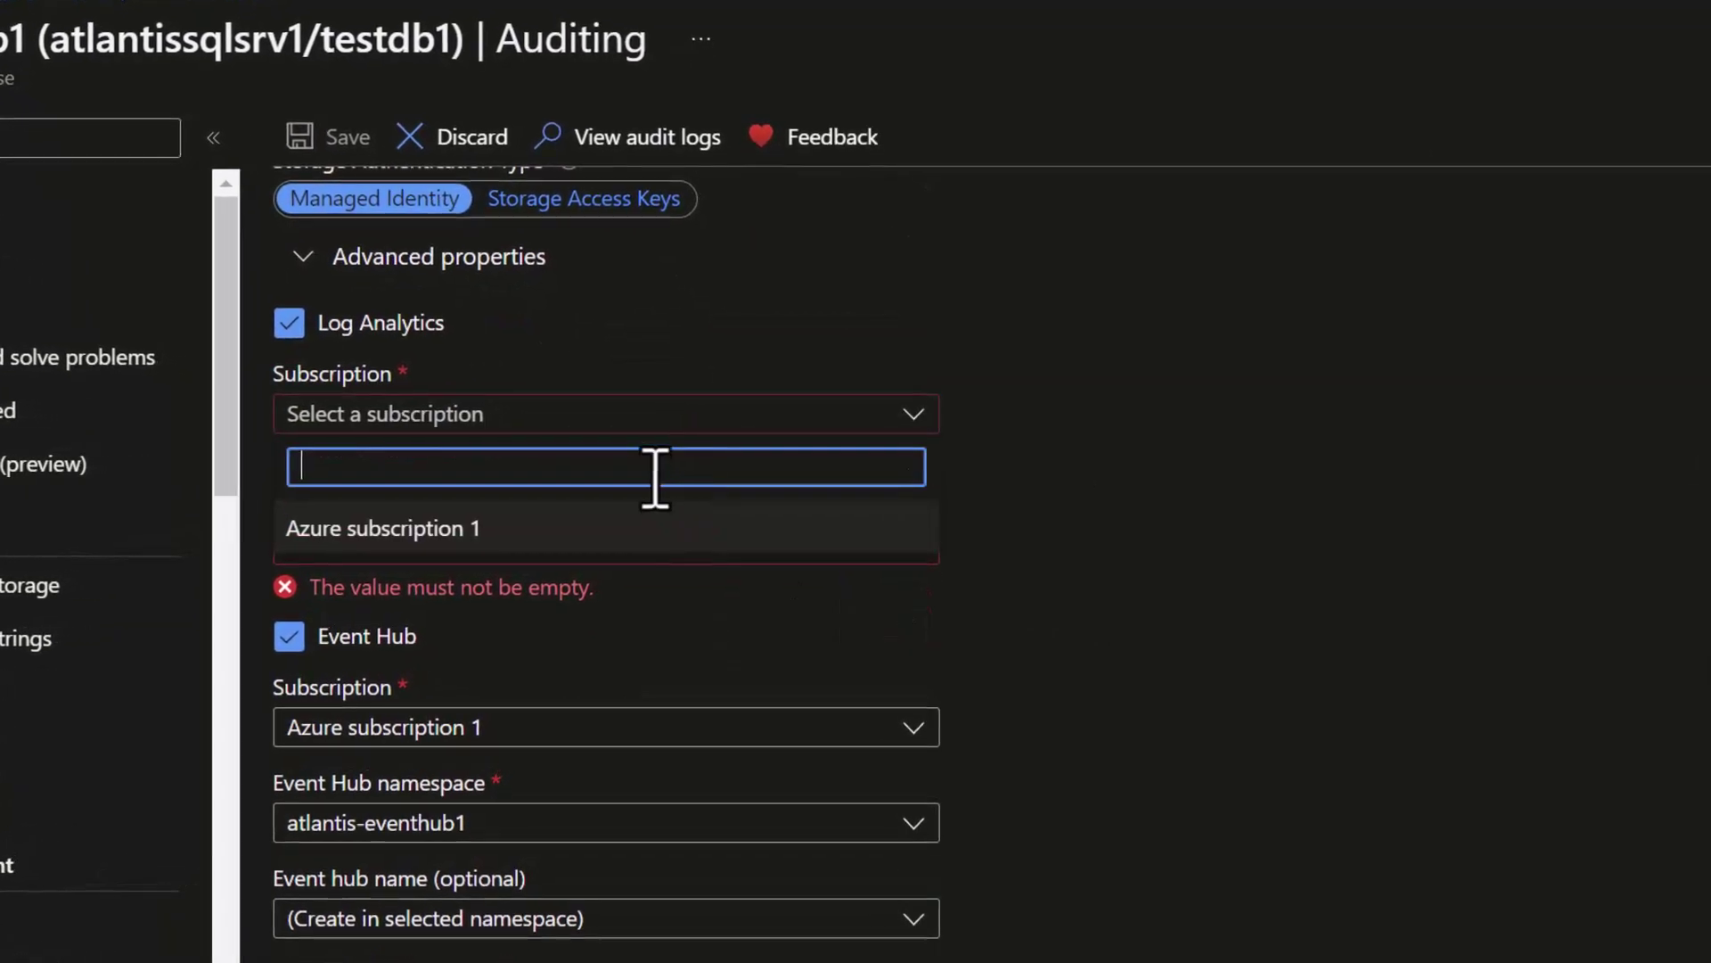
left_click(599, 538)
left_click(668, 545)
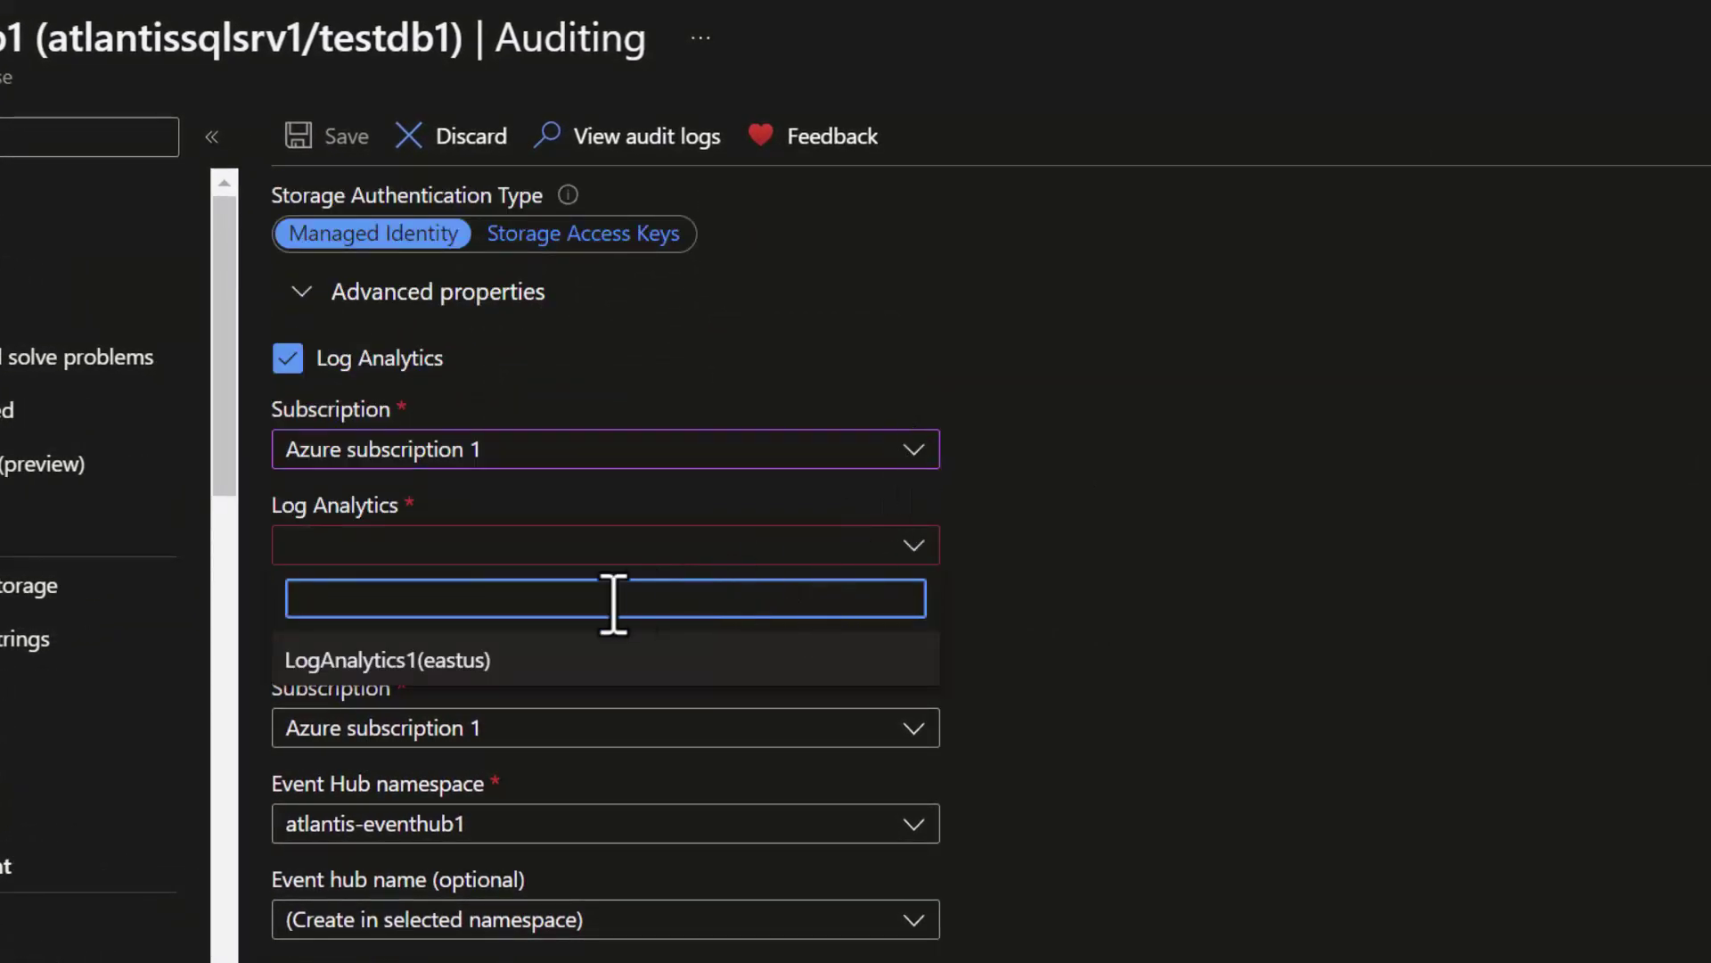
left_click(594, 661)
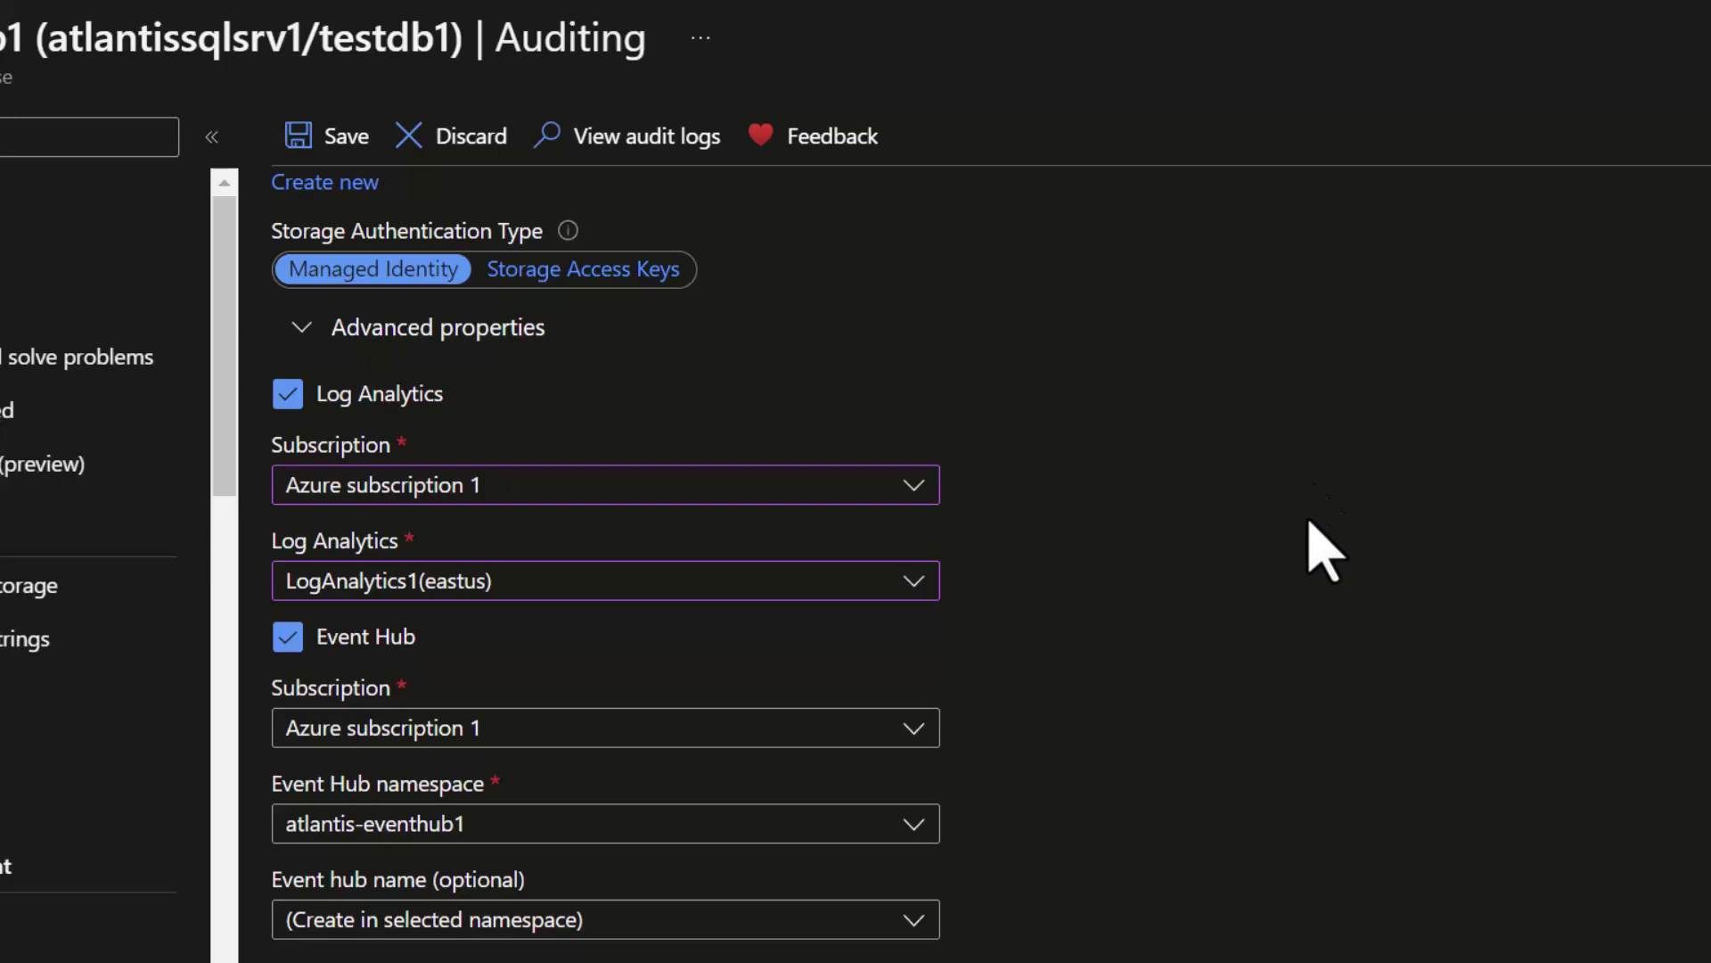
Review the three audit destinations of testdb1, save its auditing settings and dismiss the save message
scroll(1311, 546, "up", 8)
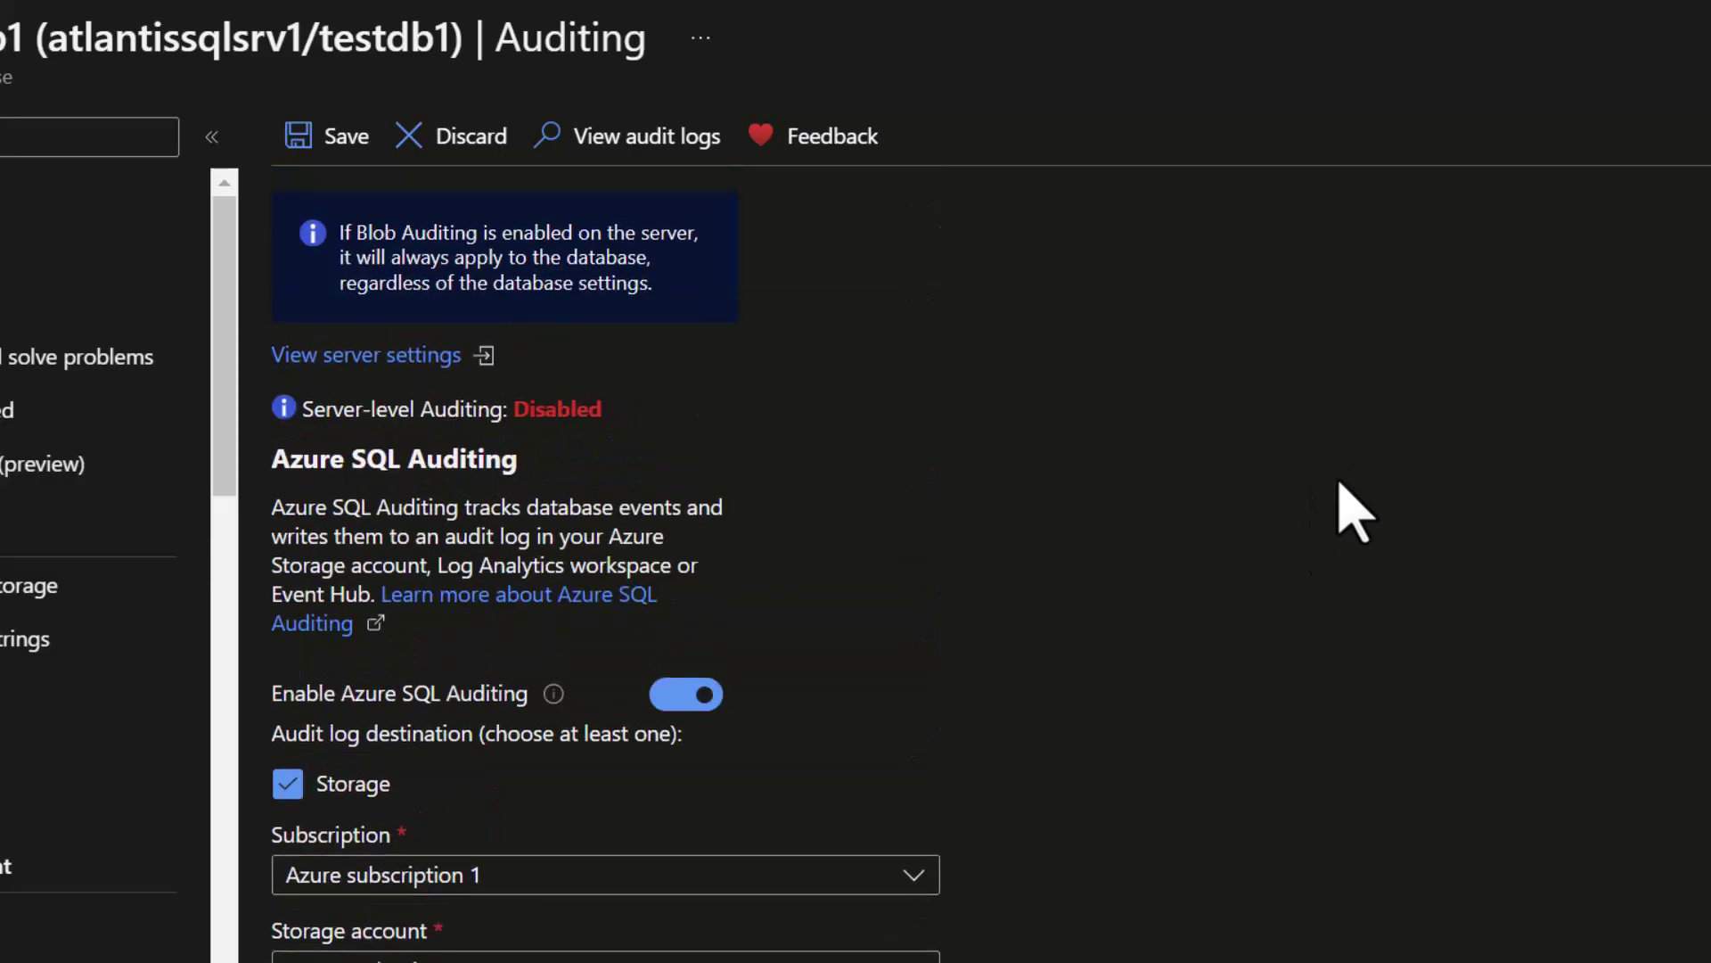
scroll(794, 753, "down", 4)
scroll(776, 856, "down", 4)
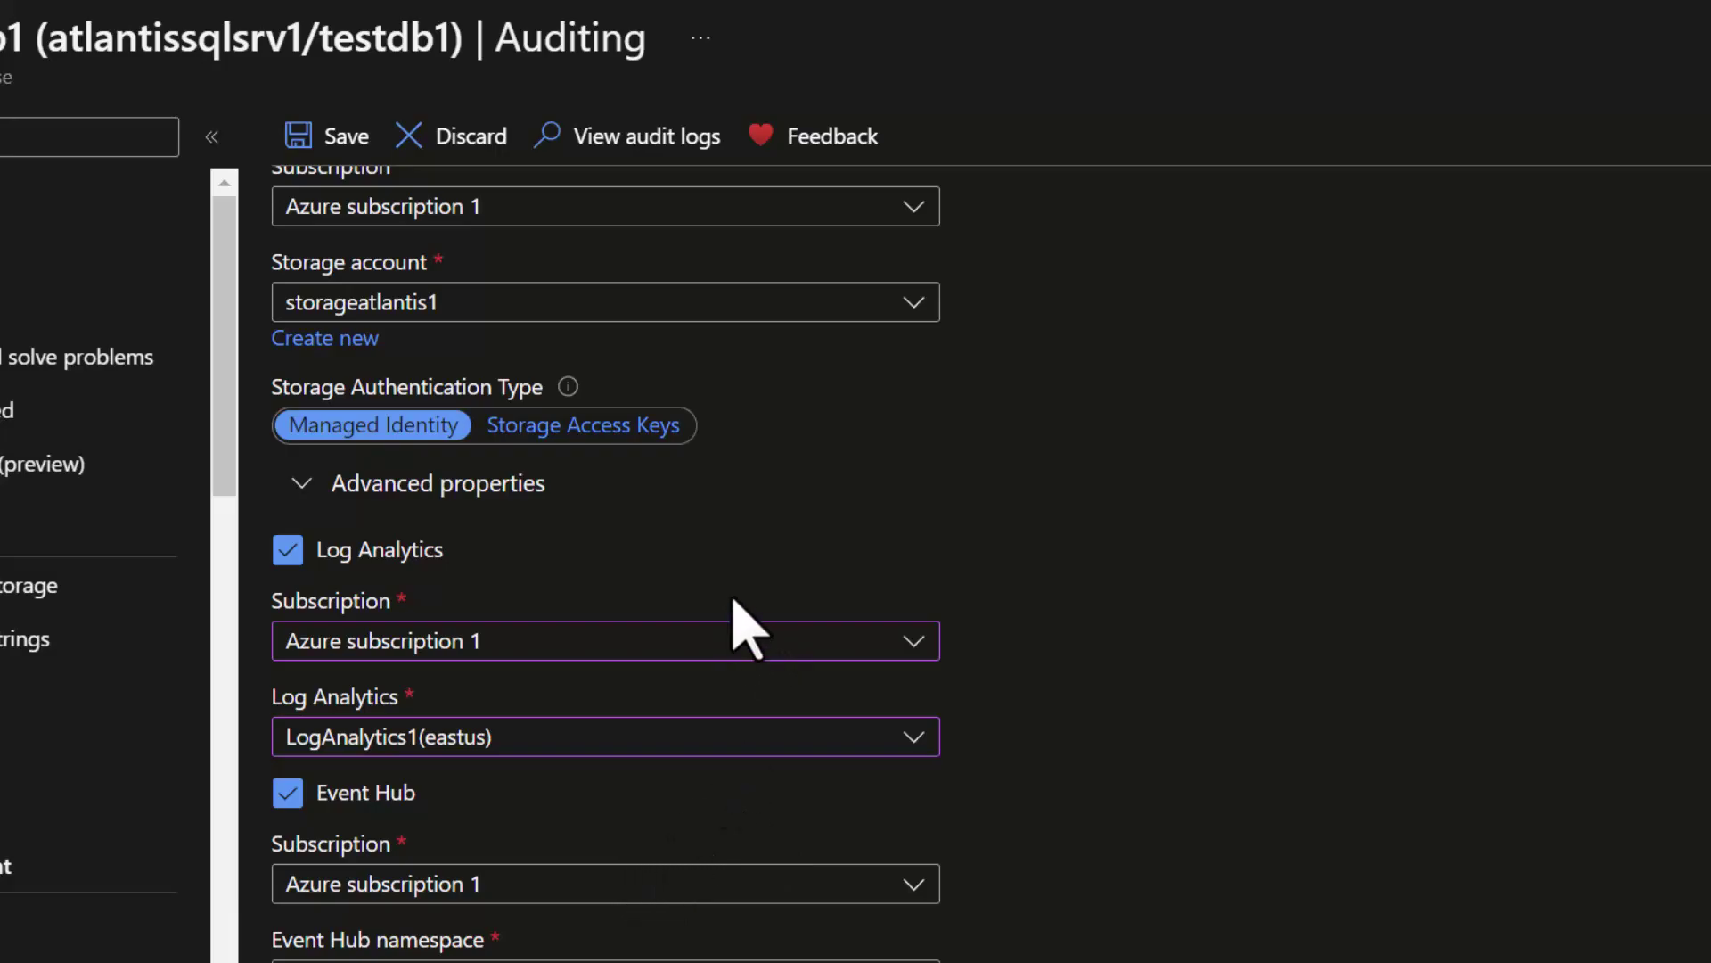
scroll(1115, 580, "up", 8)
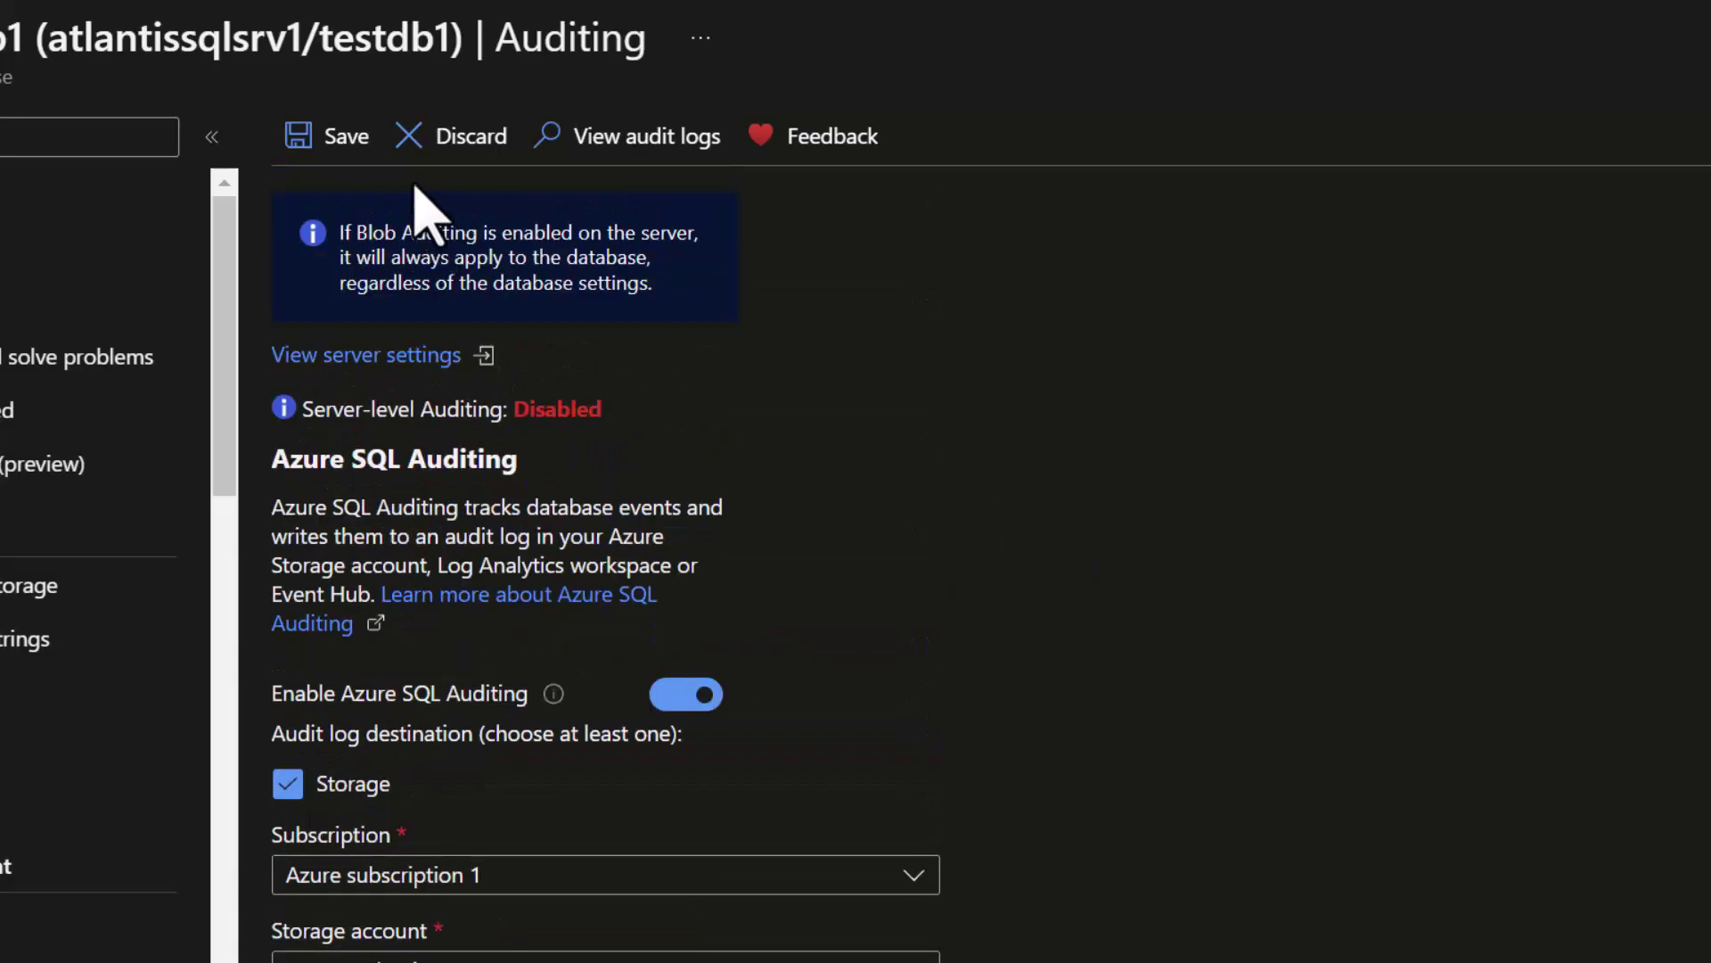
left_click(307, 143)
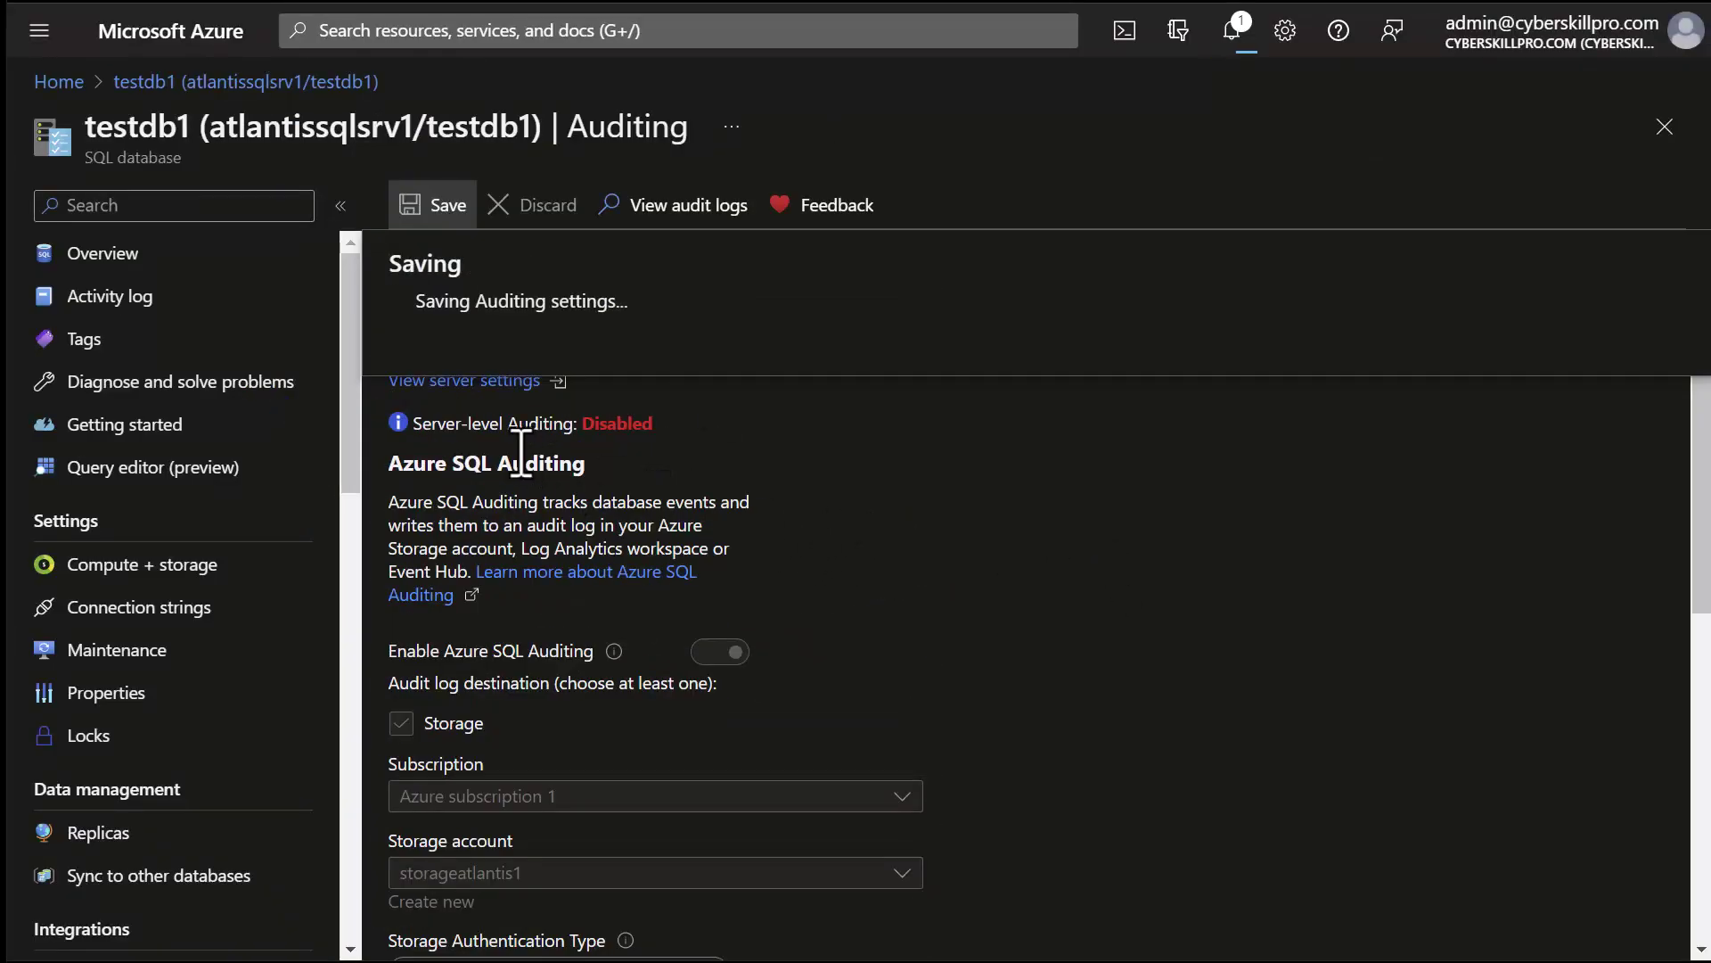
left_click_drag(408, 423, 677, 426)
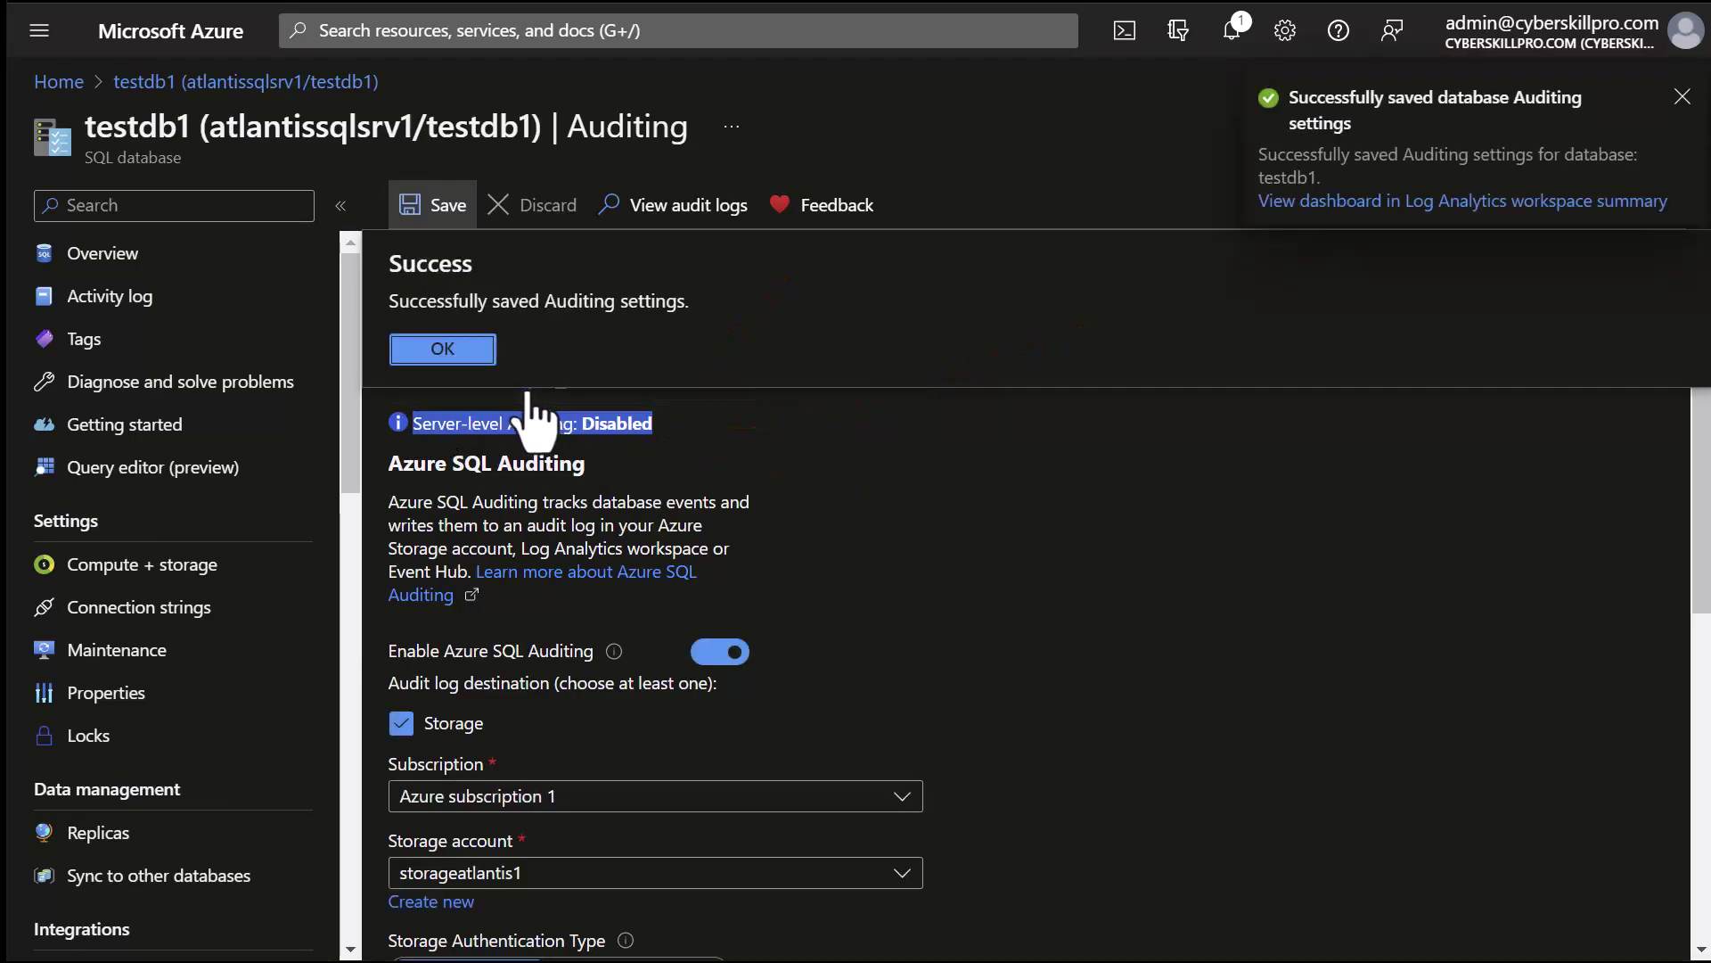
left_click(450, 352)
left_click(1110, 478)
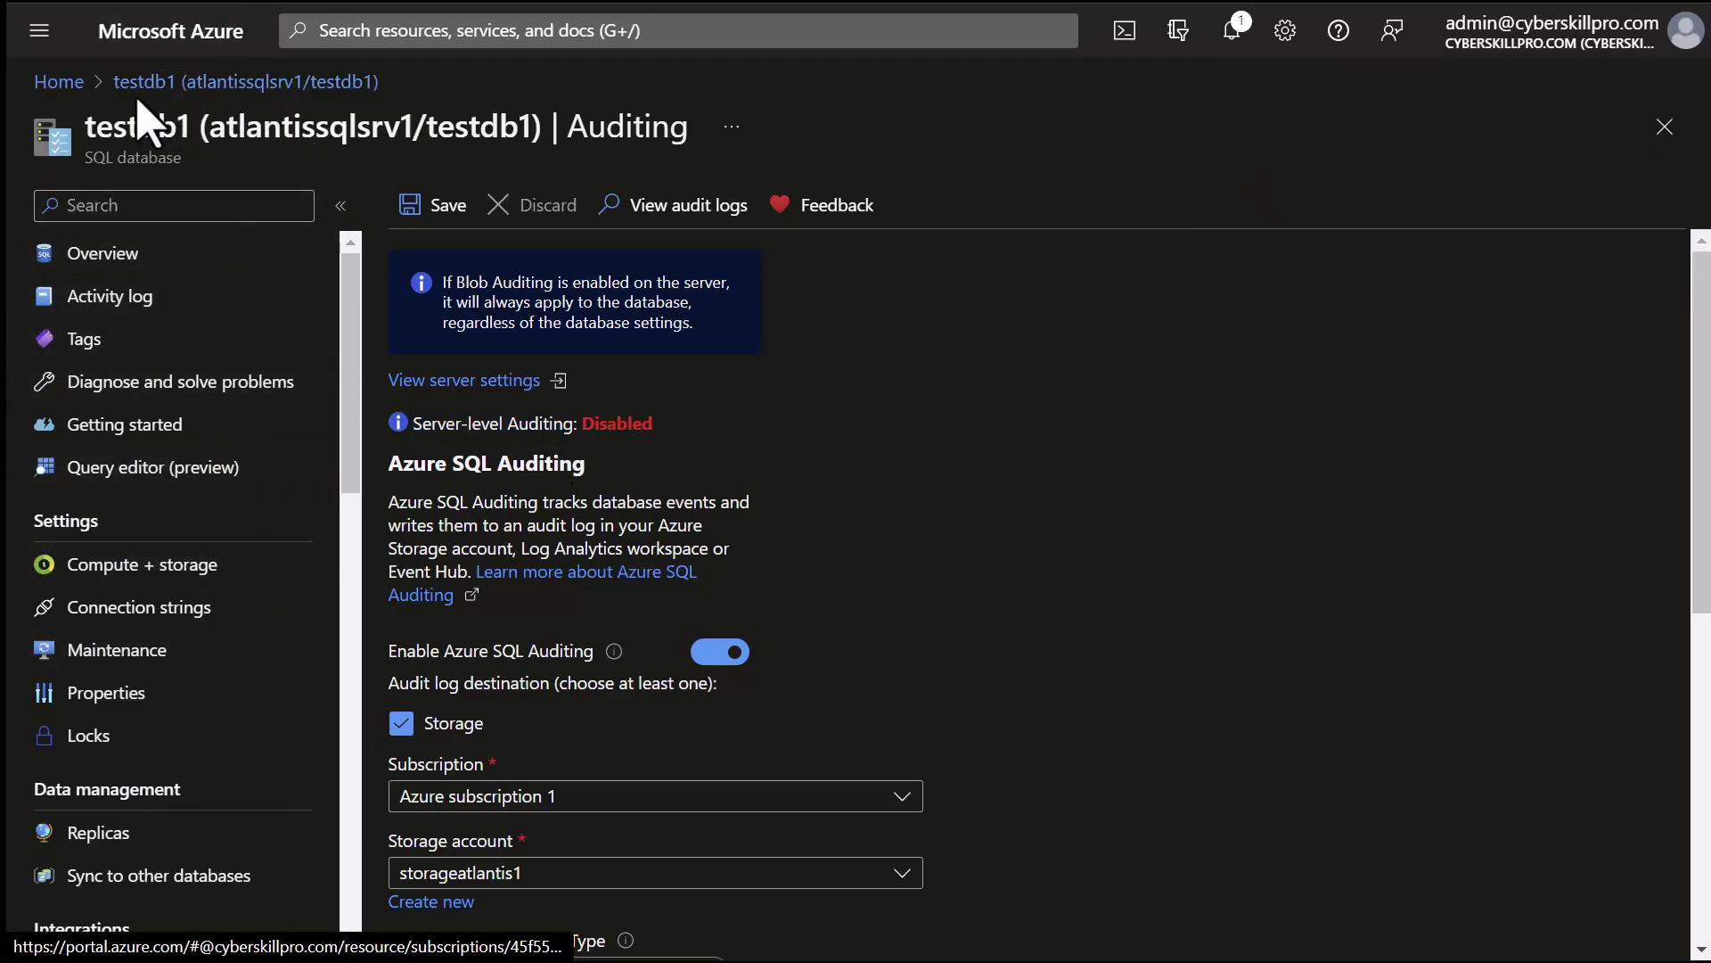
Return to the portal home and open the Auditing page of the SQL server atlantissqlsrv1
left_click(59, 82)
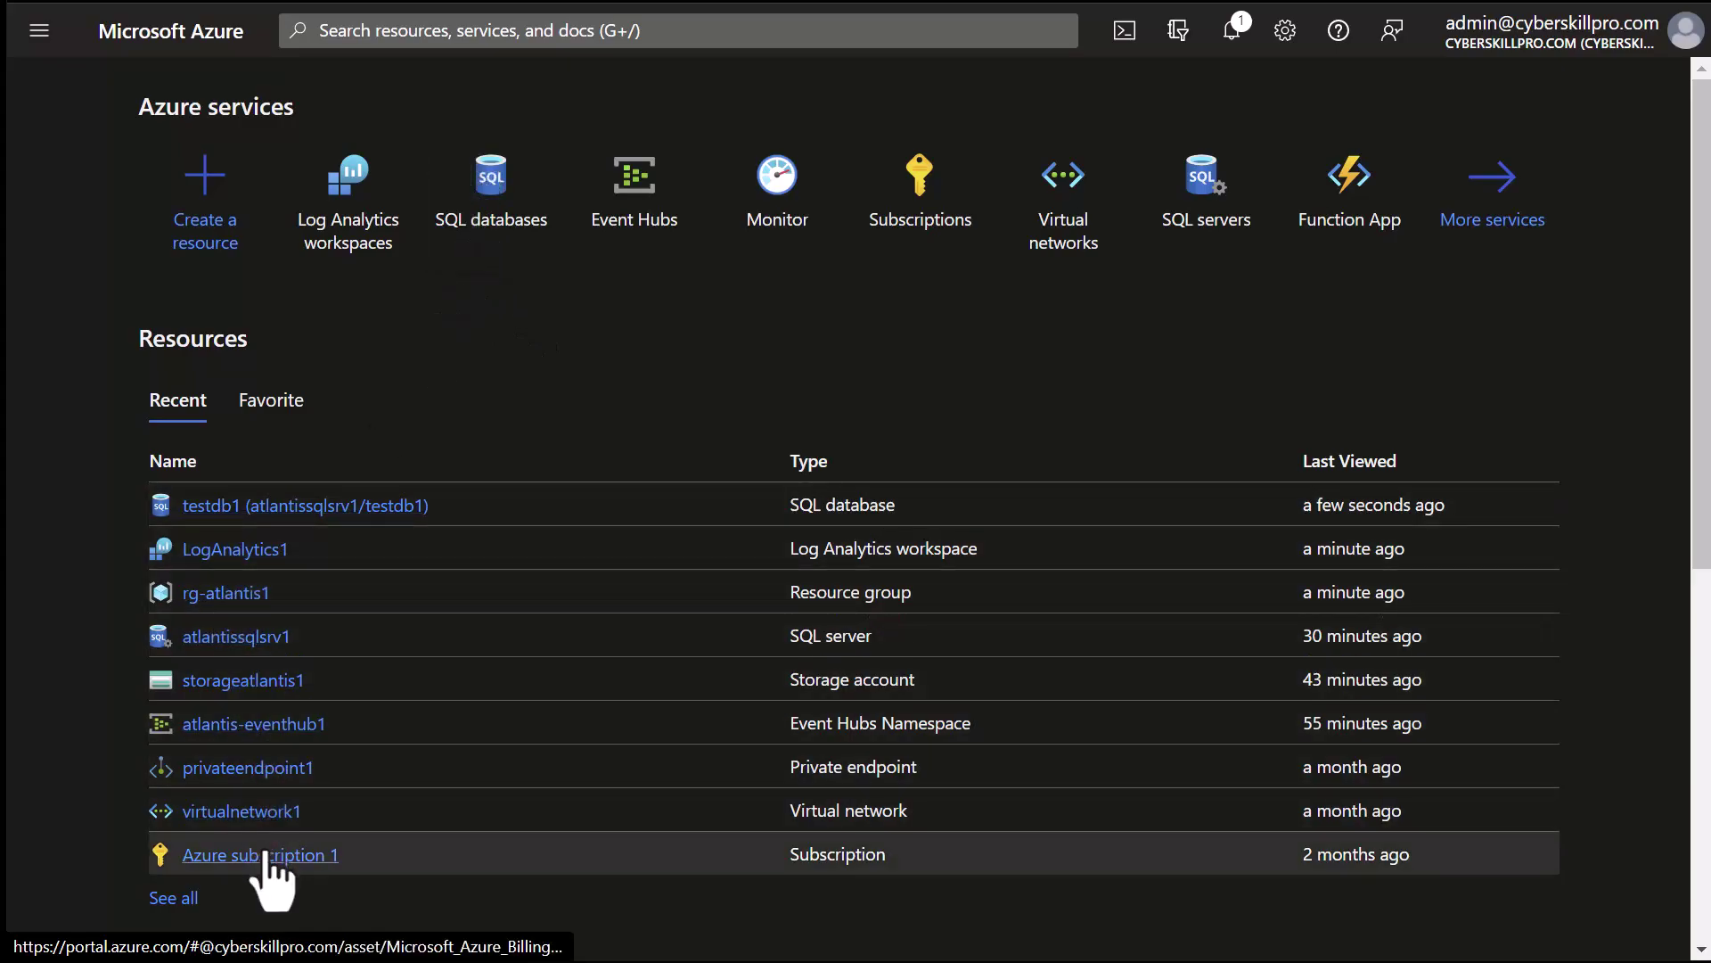
left_click(269, 640)
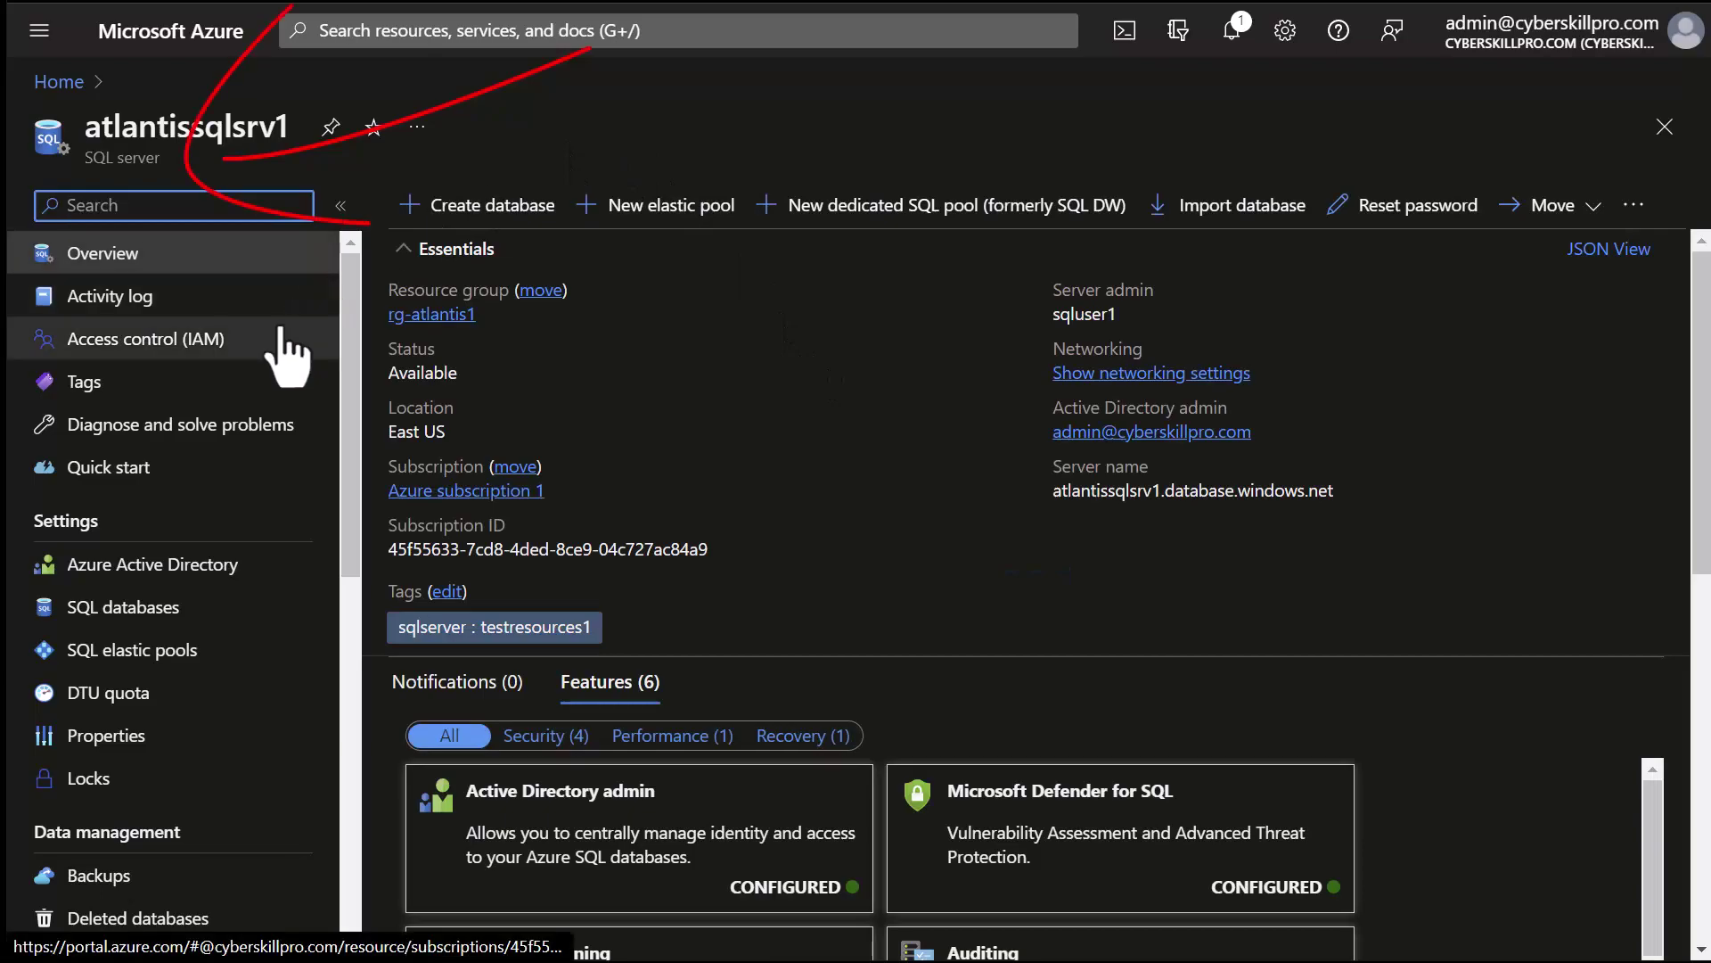
scroll(274, 642, "down", 3)
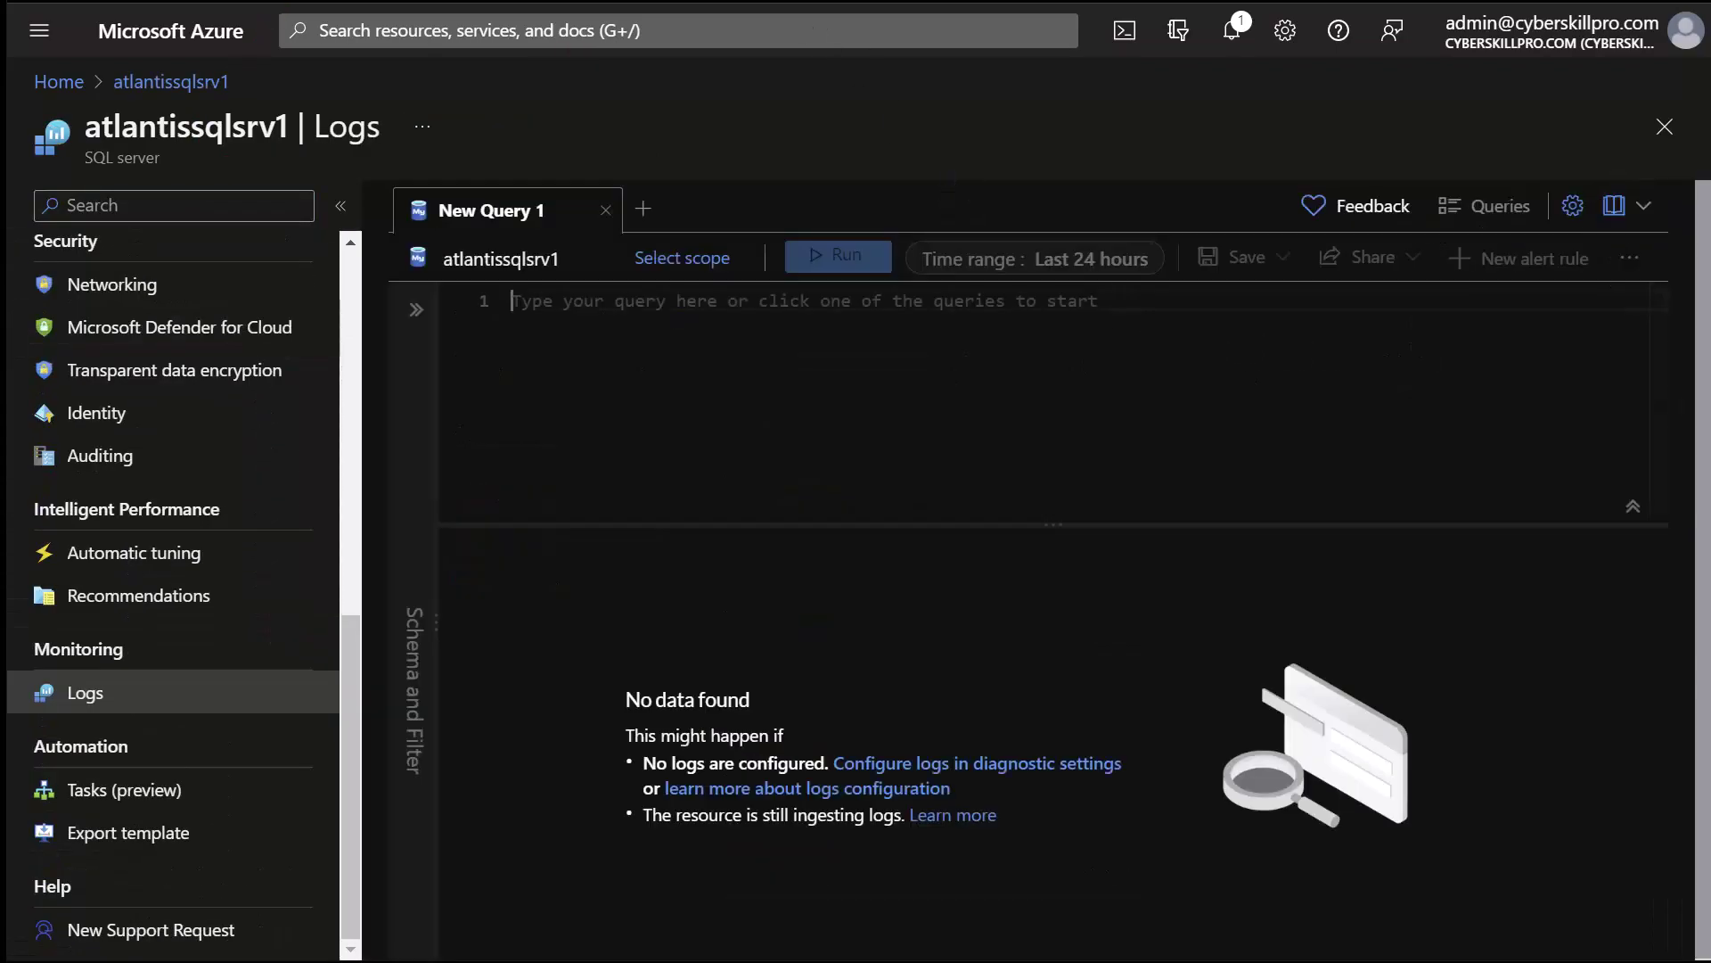
scroll(103, 784, "up", 5)
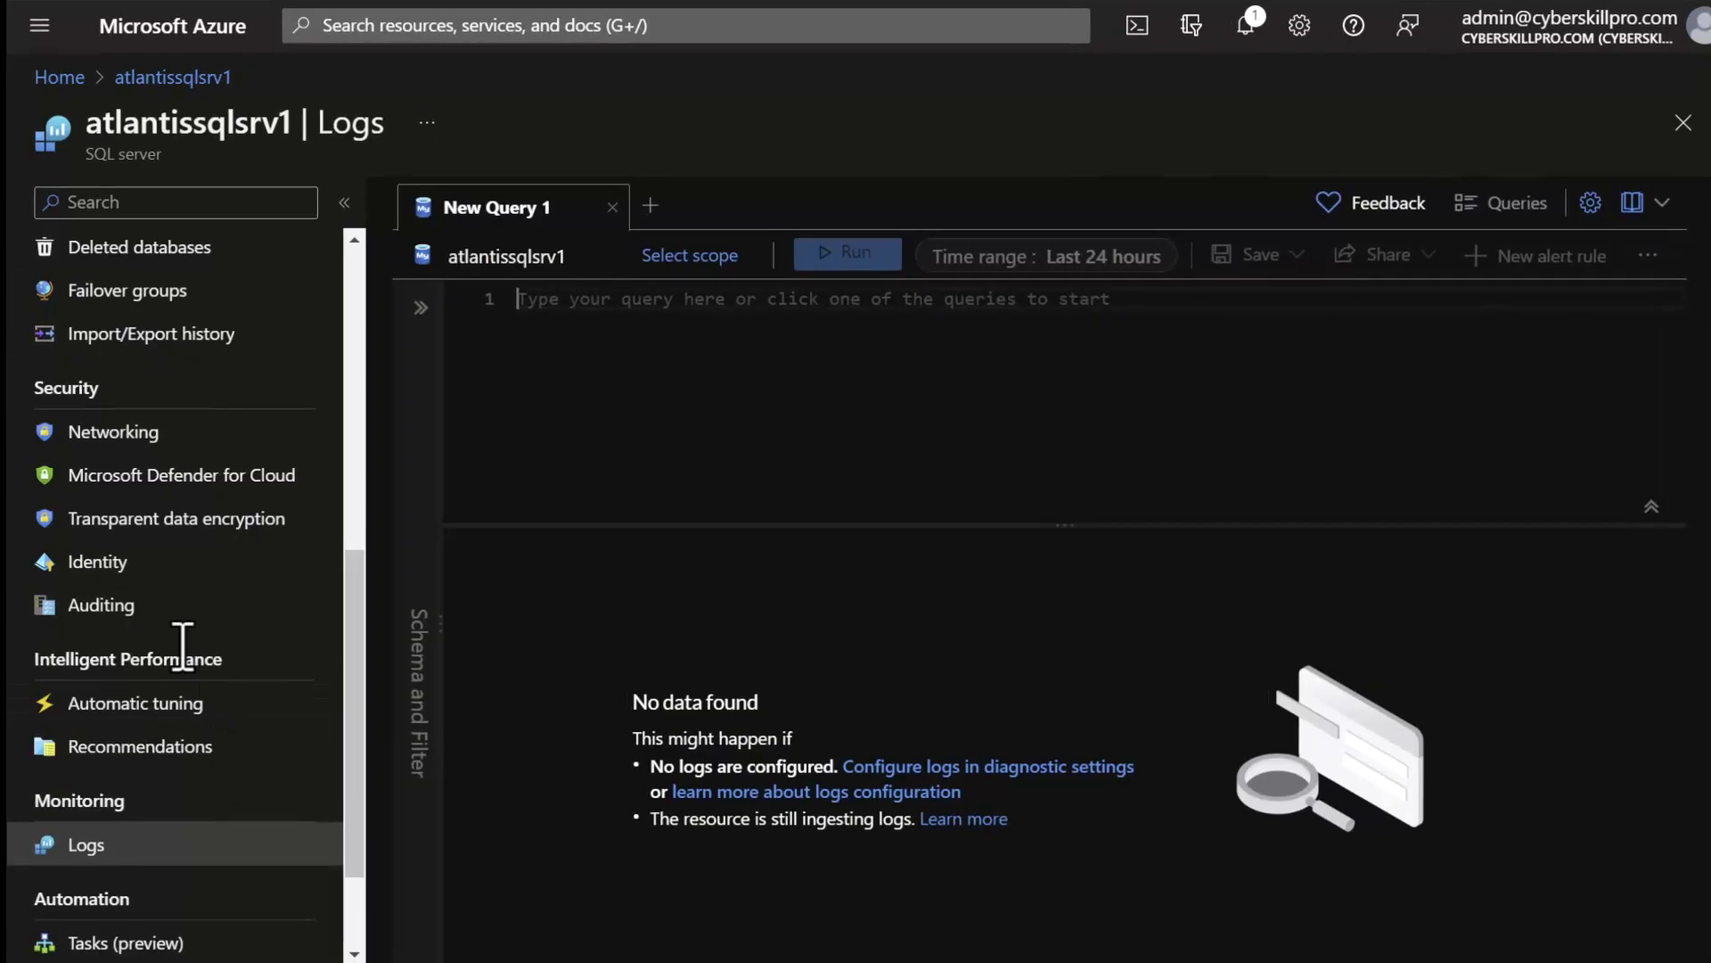
left_click(181, 599)
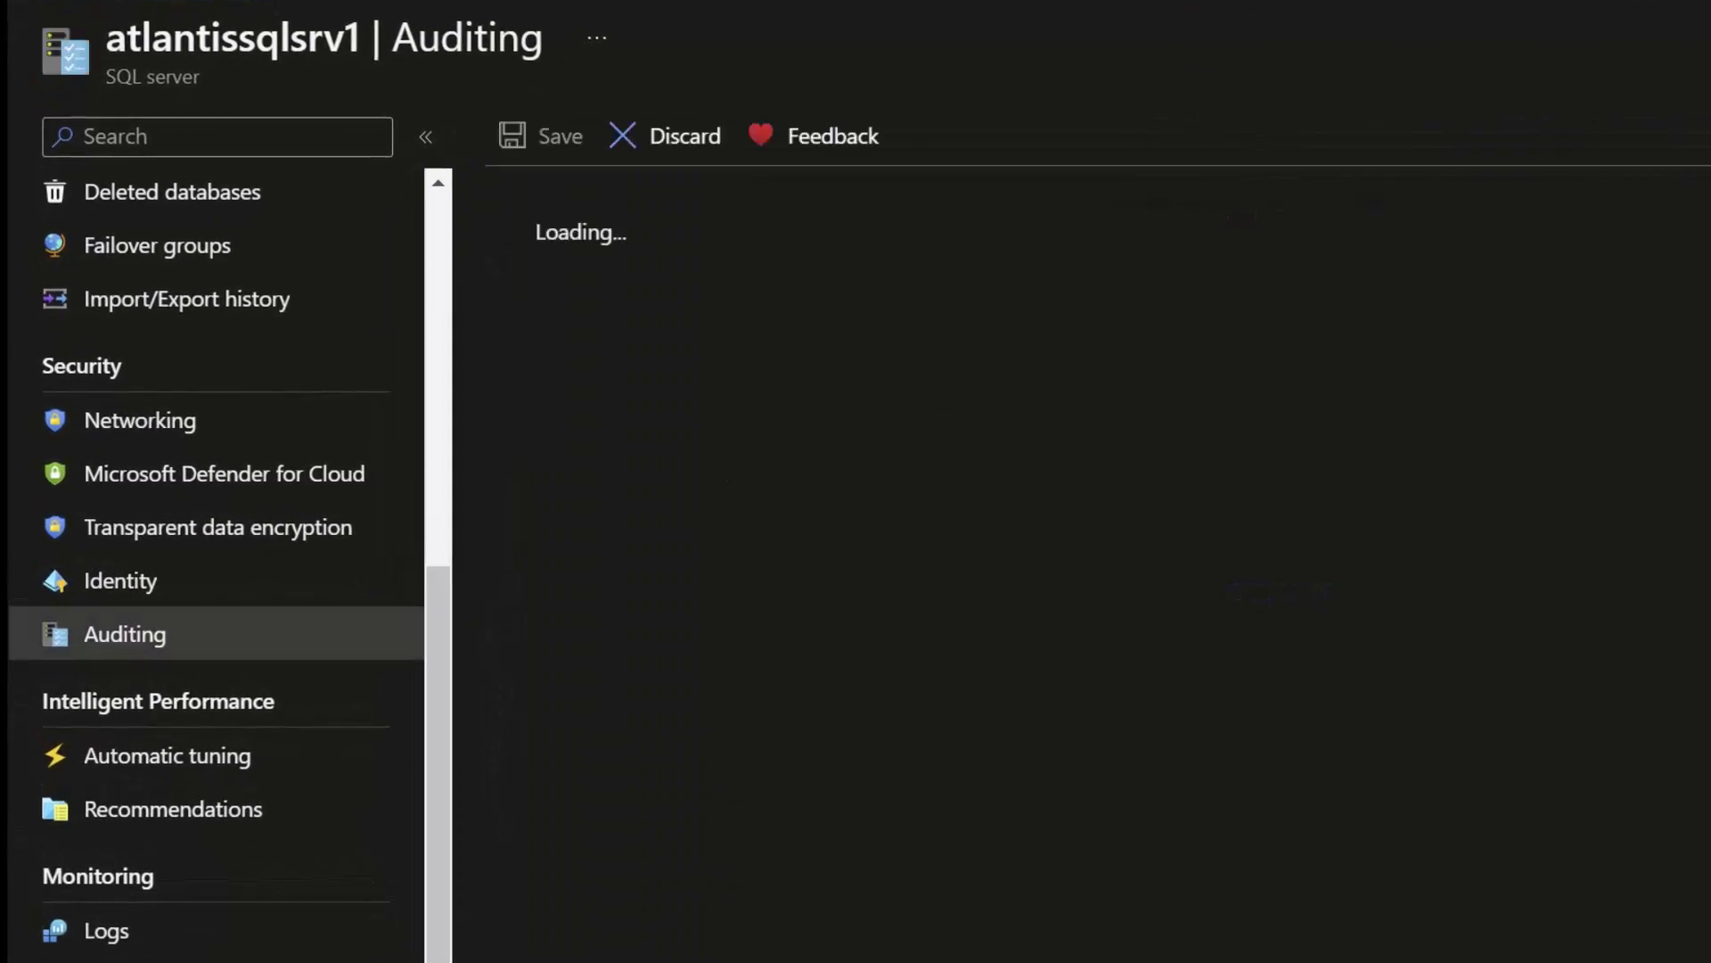
Enable Azure SQL Auditing on the server and select Storage, Log Analytics and Event Hub as audit log destinations
left_click(905, 439)
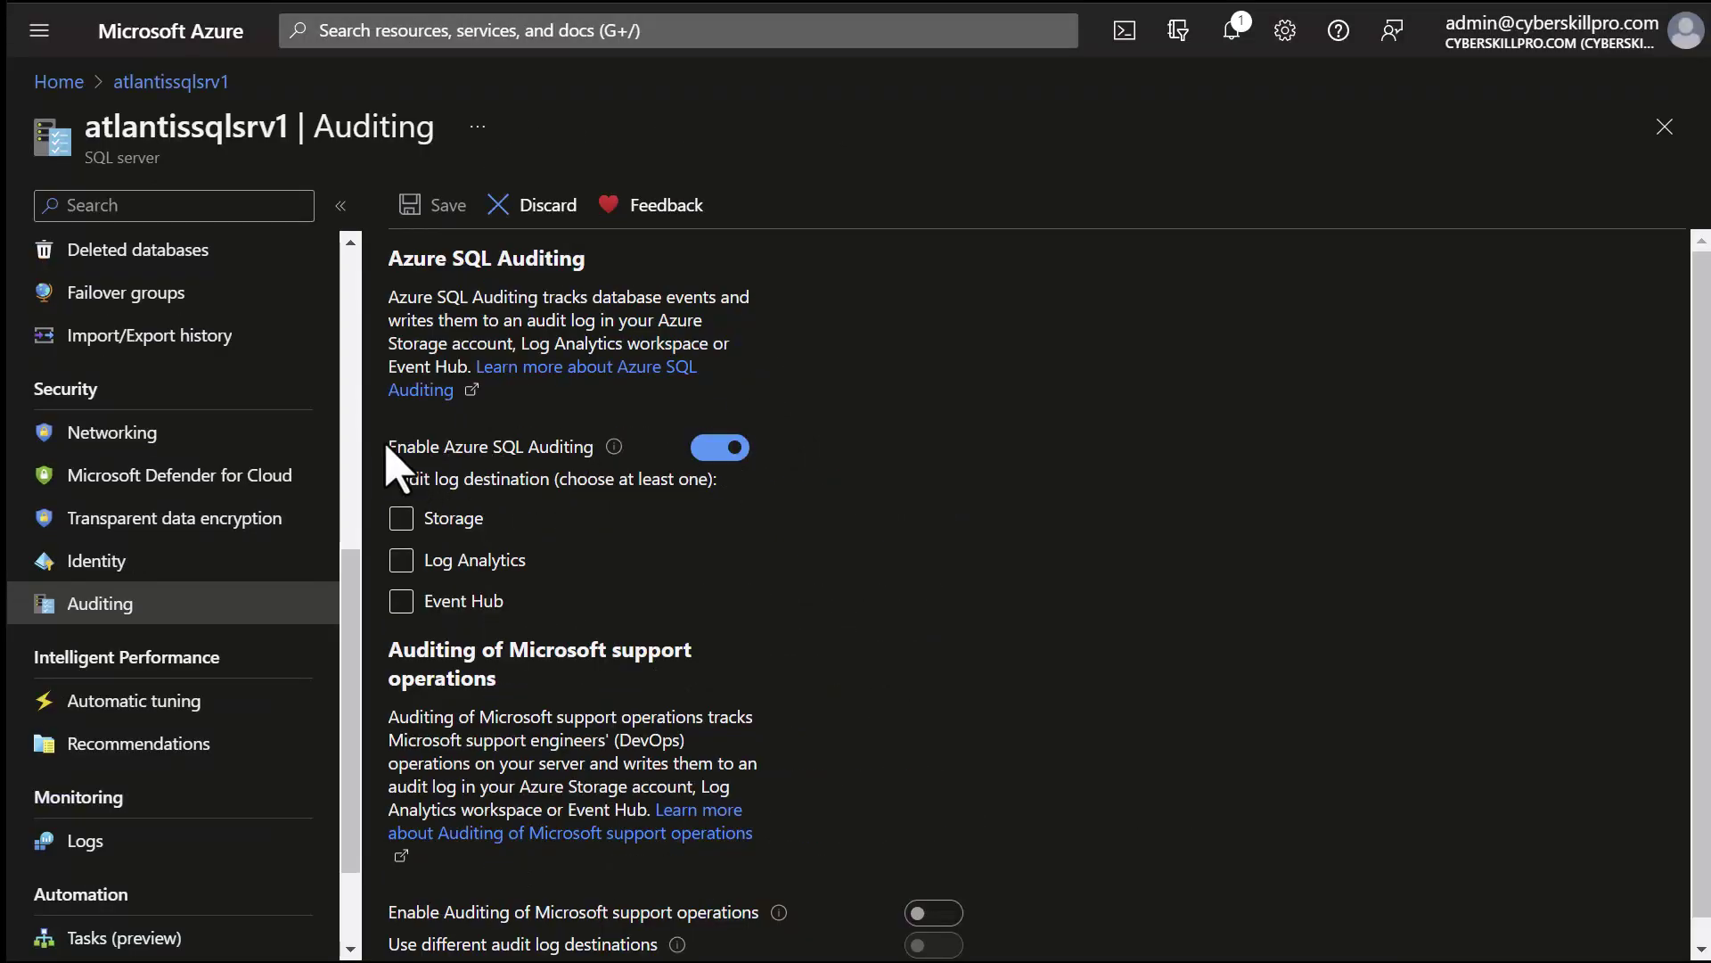
left_click(400, 518)
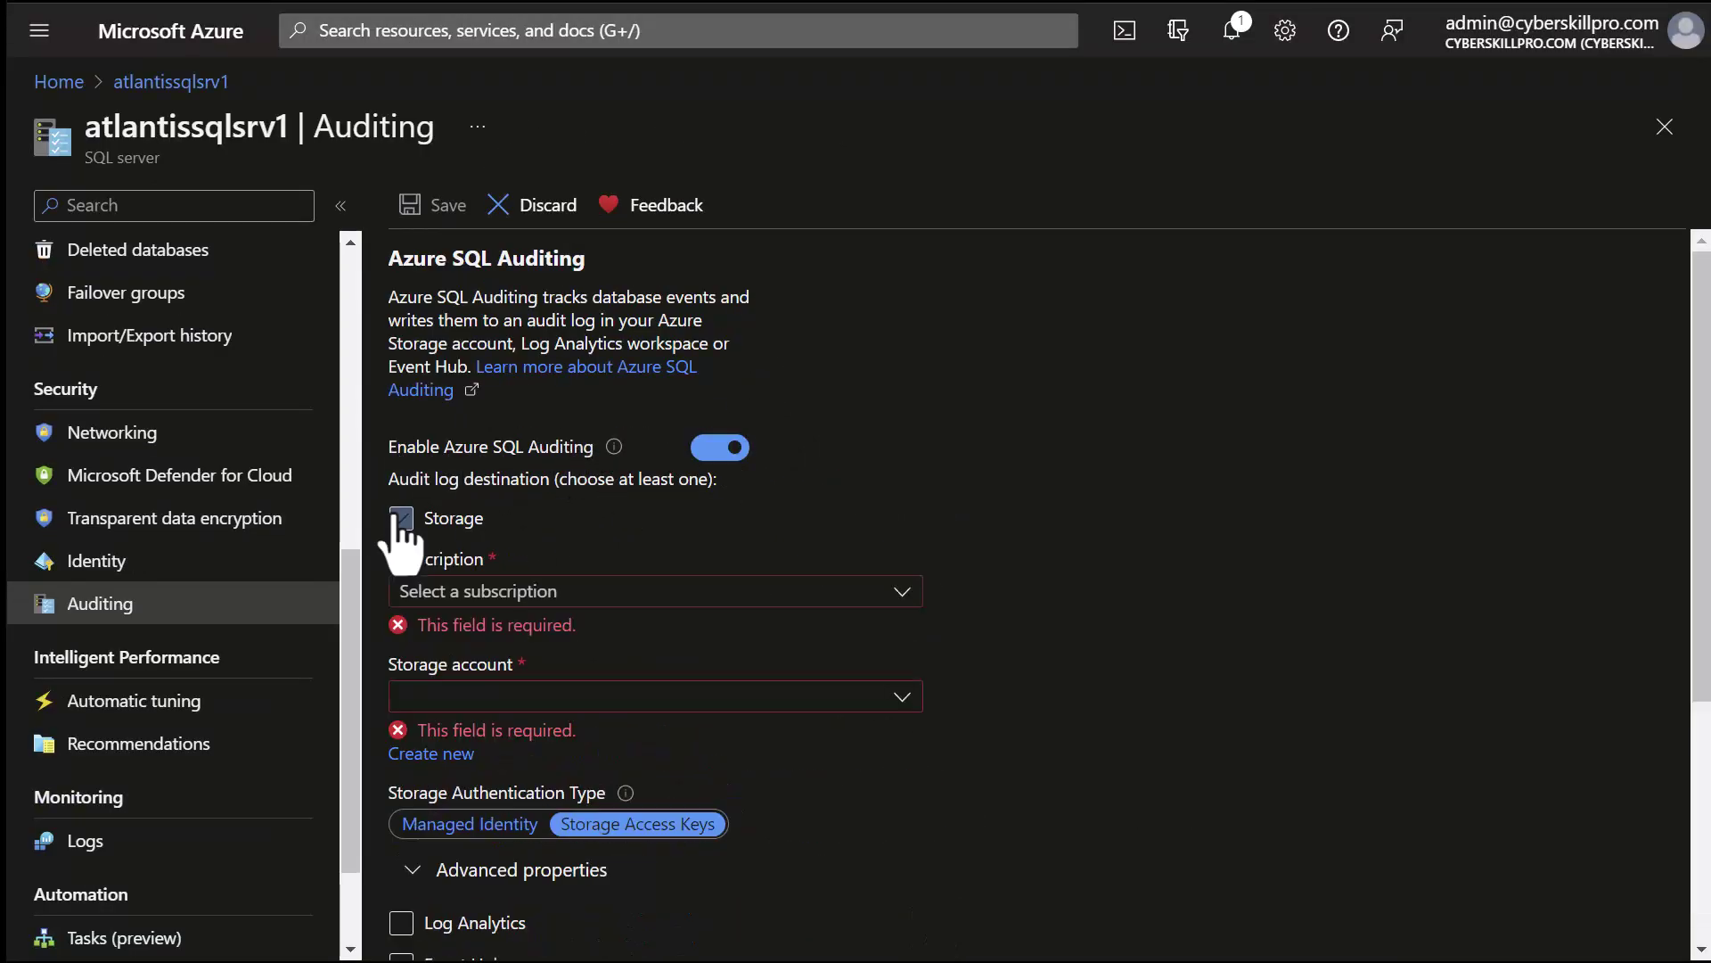
scroll(495, 752, "down", 4)
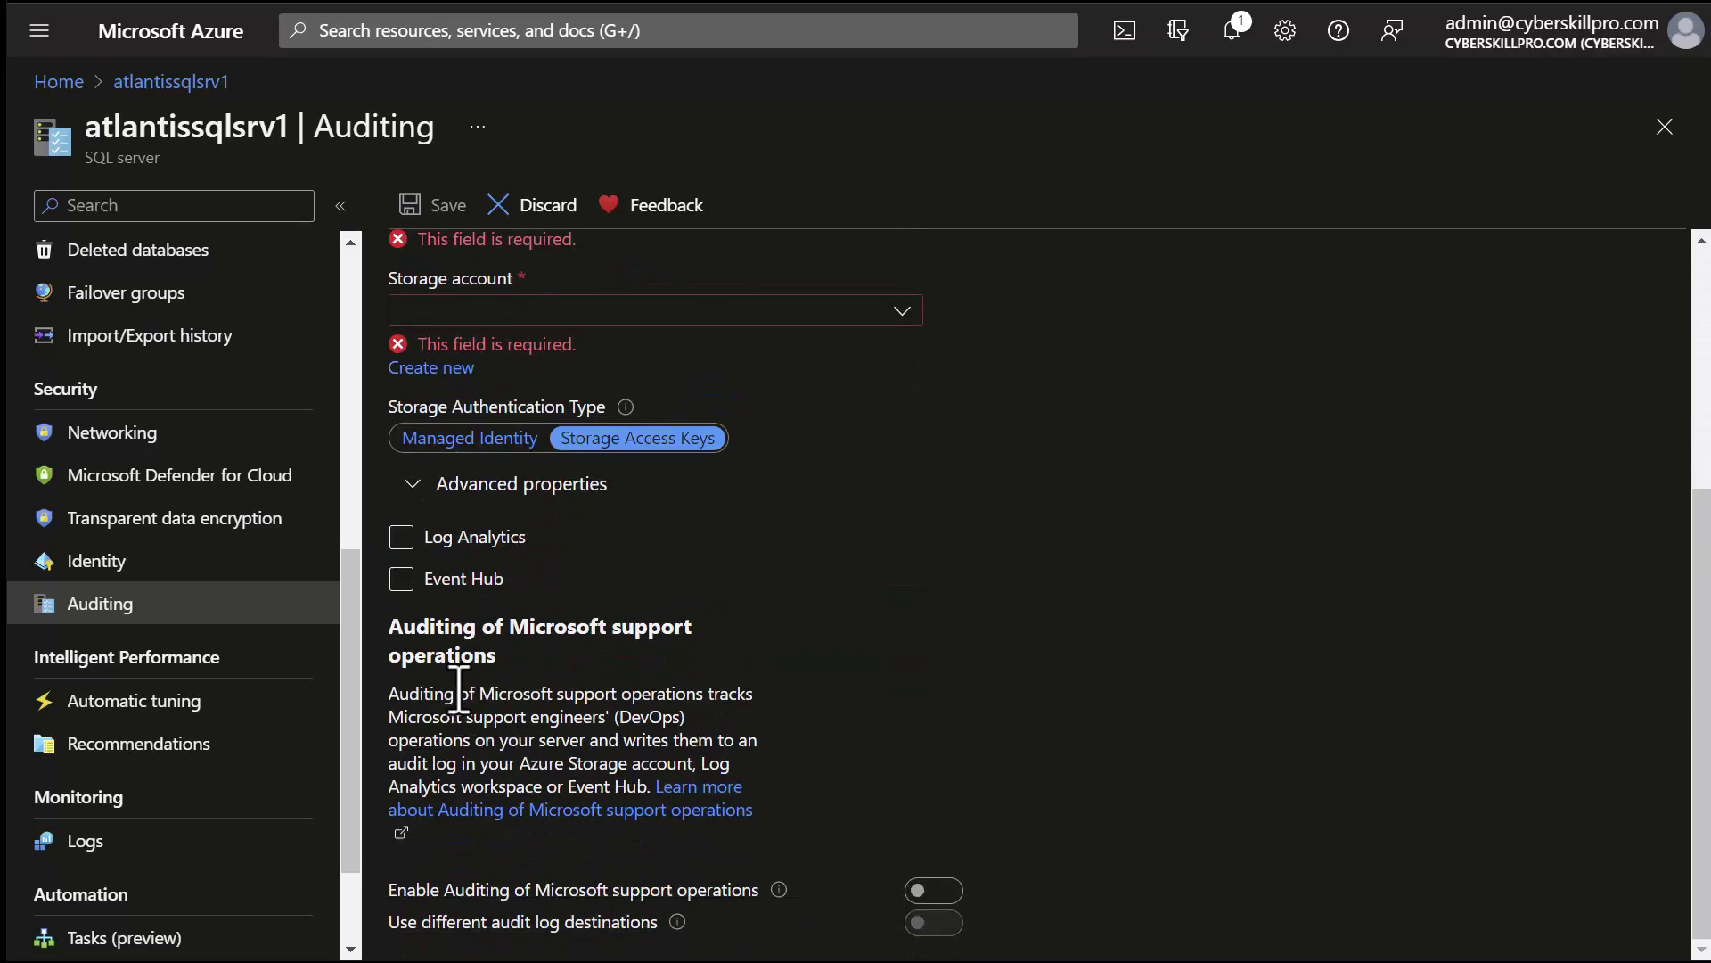
left_click(402, 538)
scroll(491, 731, "down", 2)
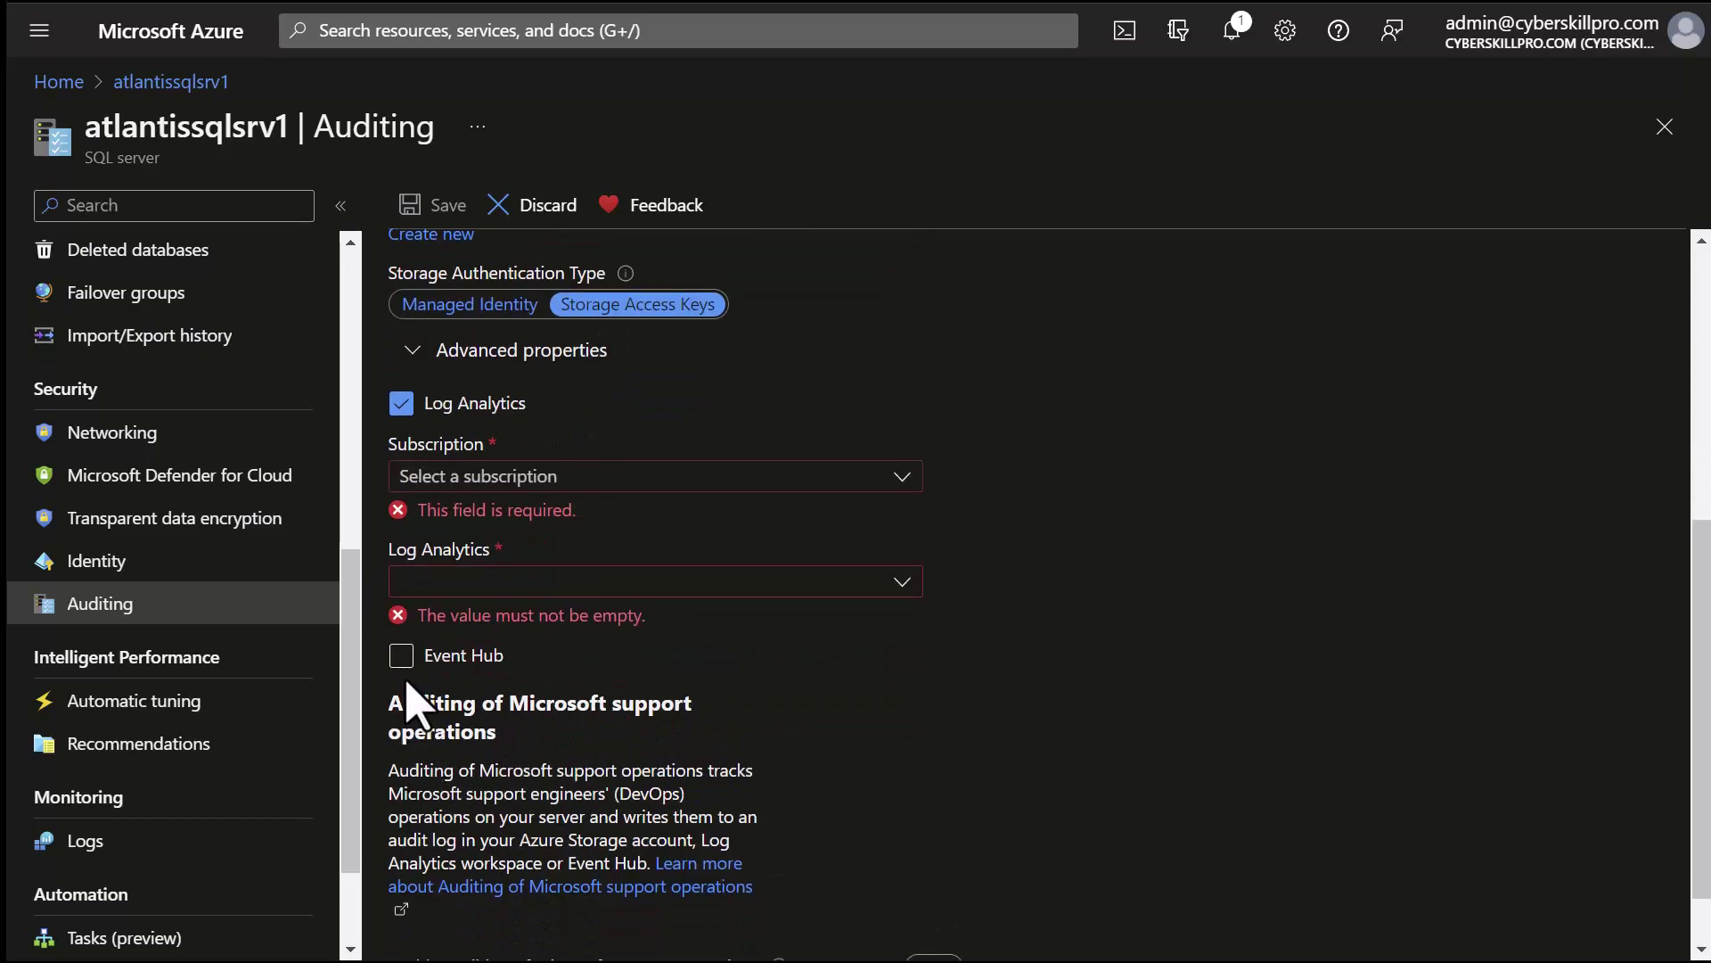
left_click(401, 656)
Configure the Event Hub destination with Azure subscription 1, namespace atlantis-eventhub1, hub name (Create in selected namespace) and policy RootManageSharedAccessKey
scroll(925, 704, "down", 3)
left_click(766, 468)
left_click(763, 550)
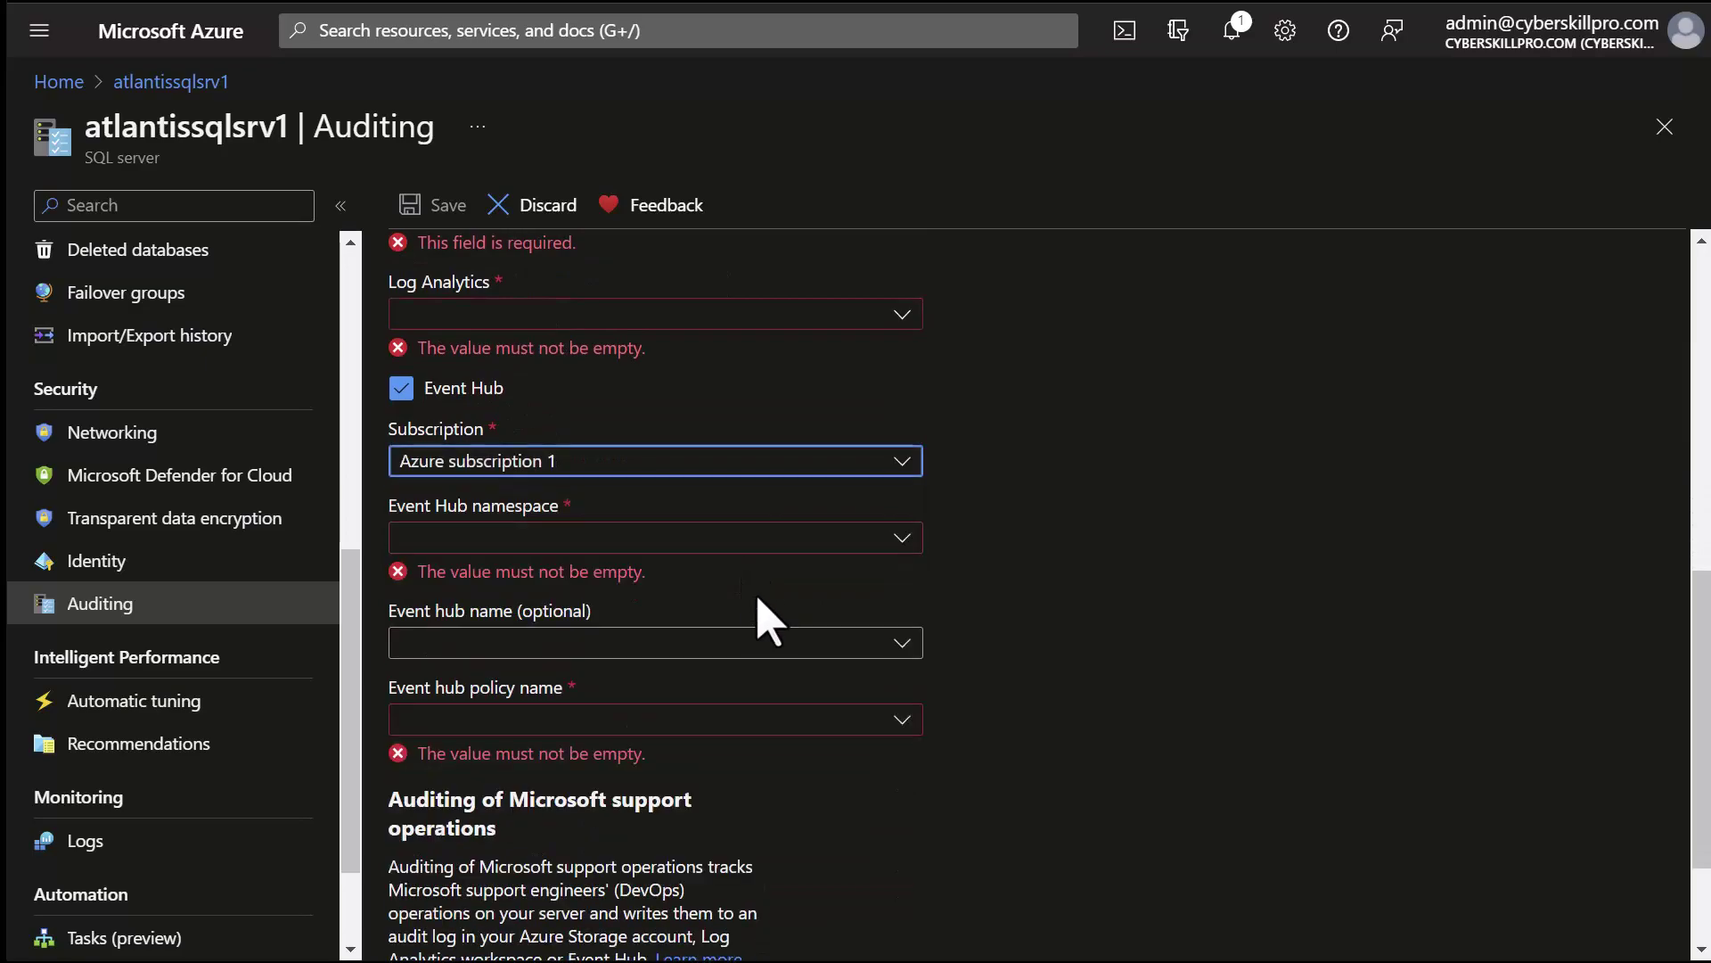
left_click(774, 540)
left_click(731, 623)
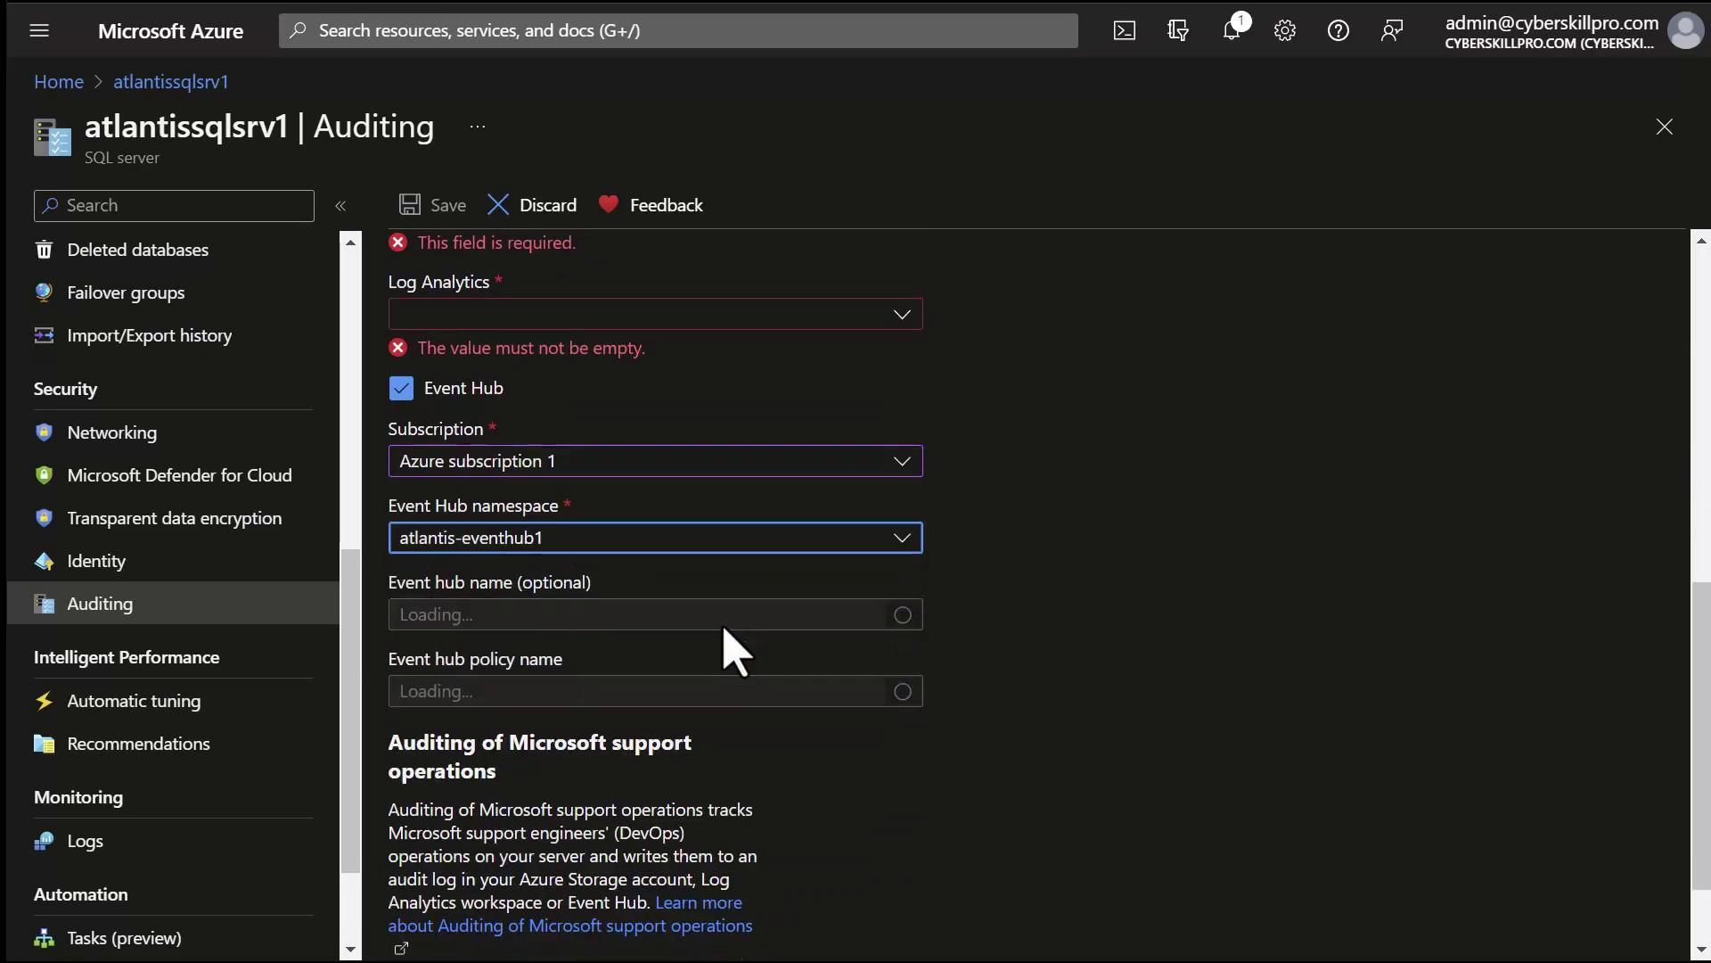
left_click(710, 610)
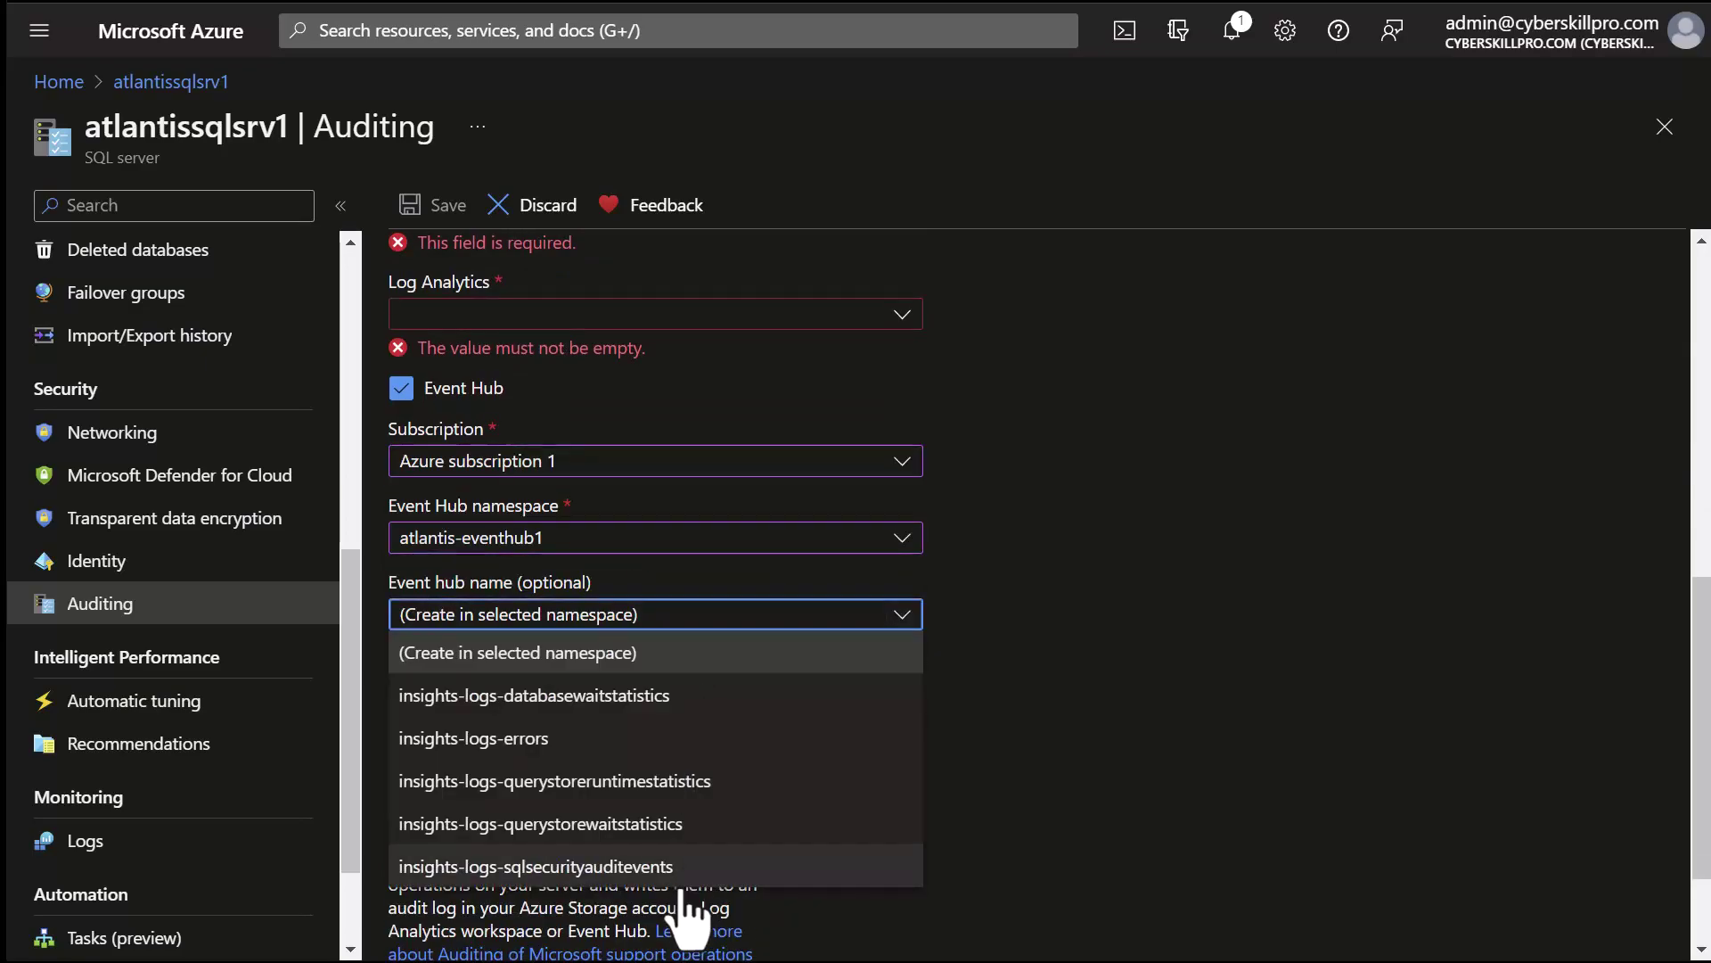
left_click(843, 643)
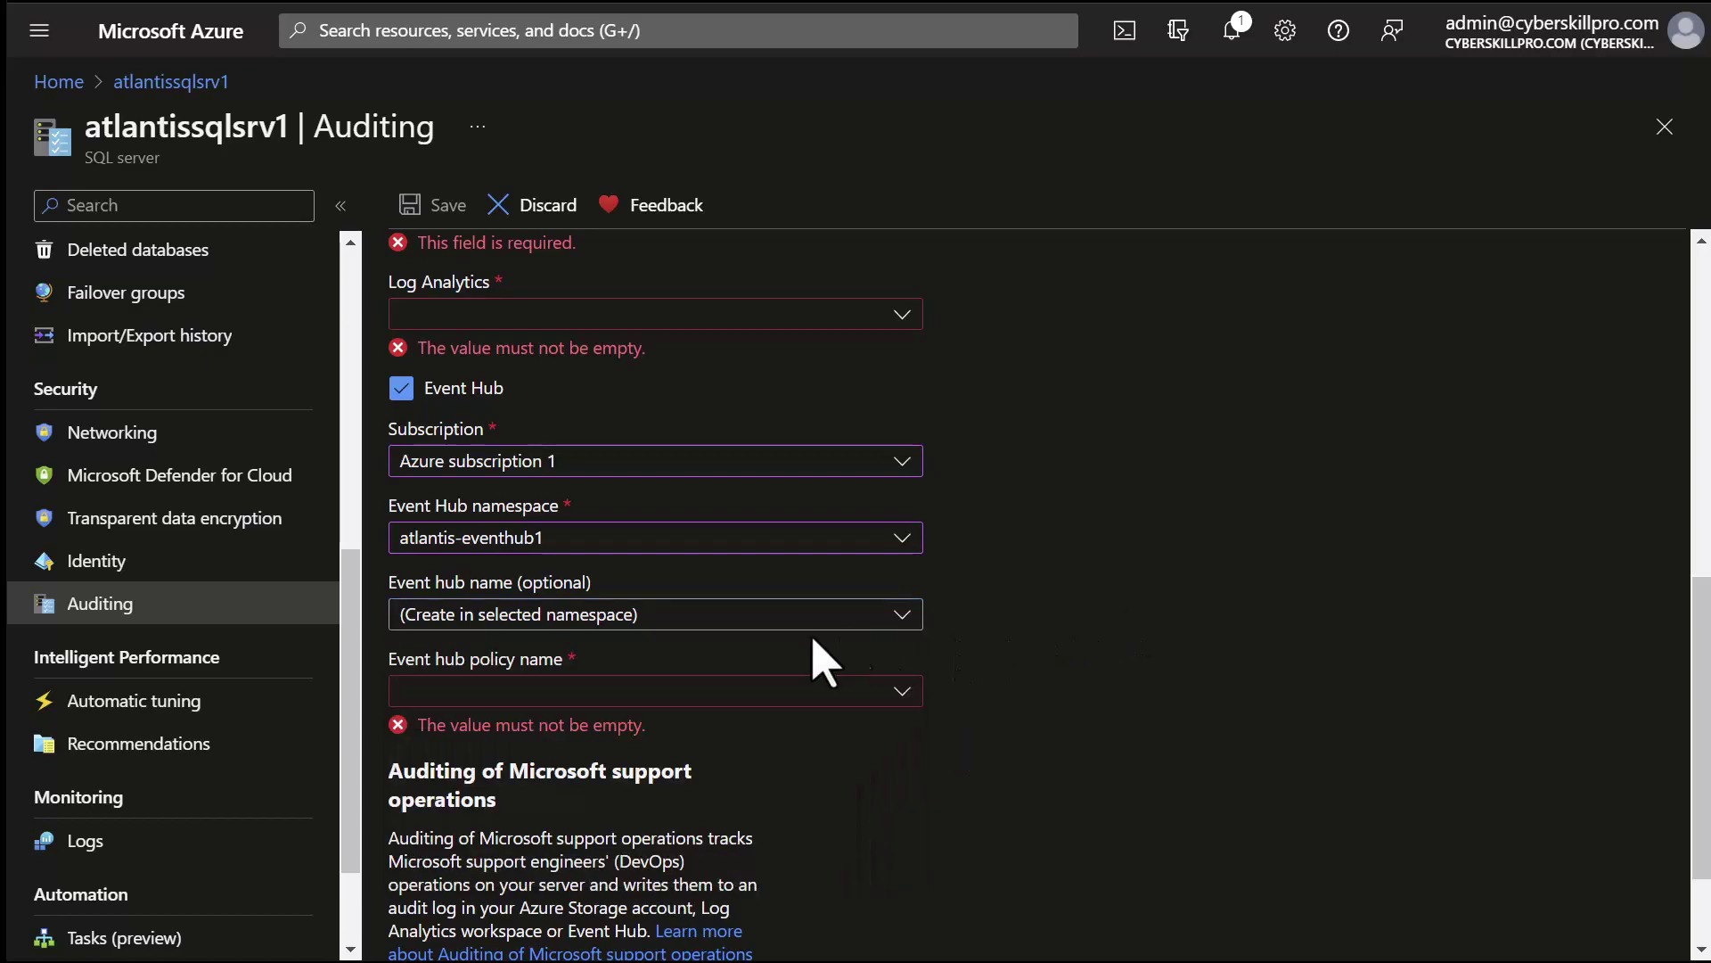
left_click(658, 685)
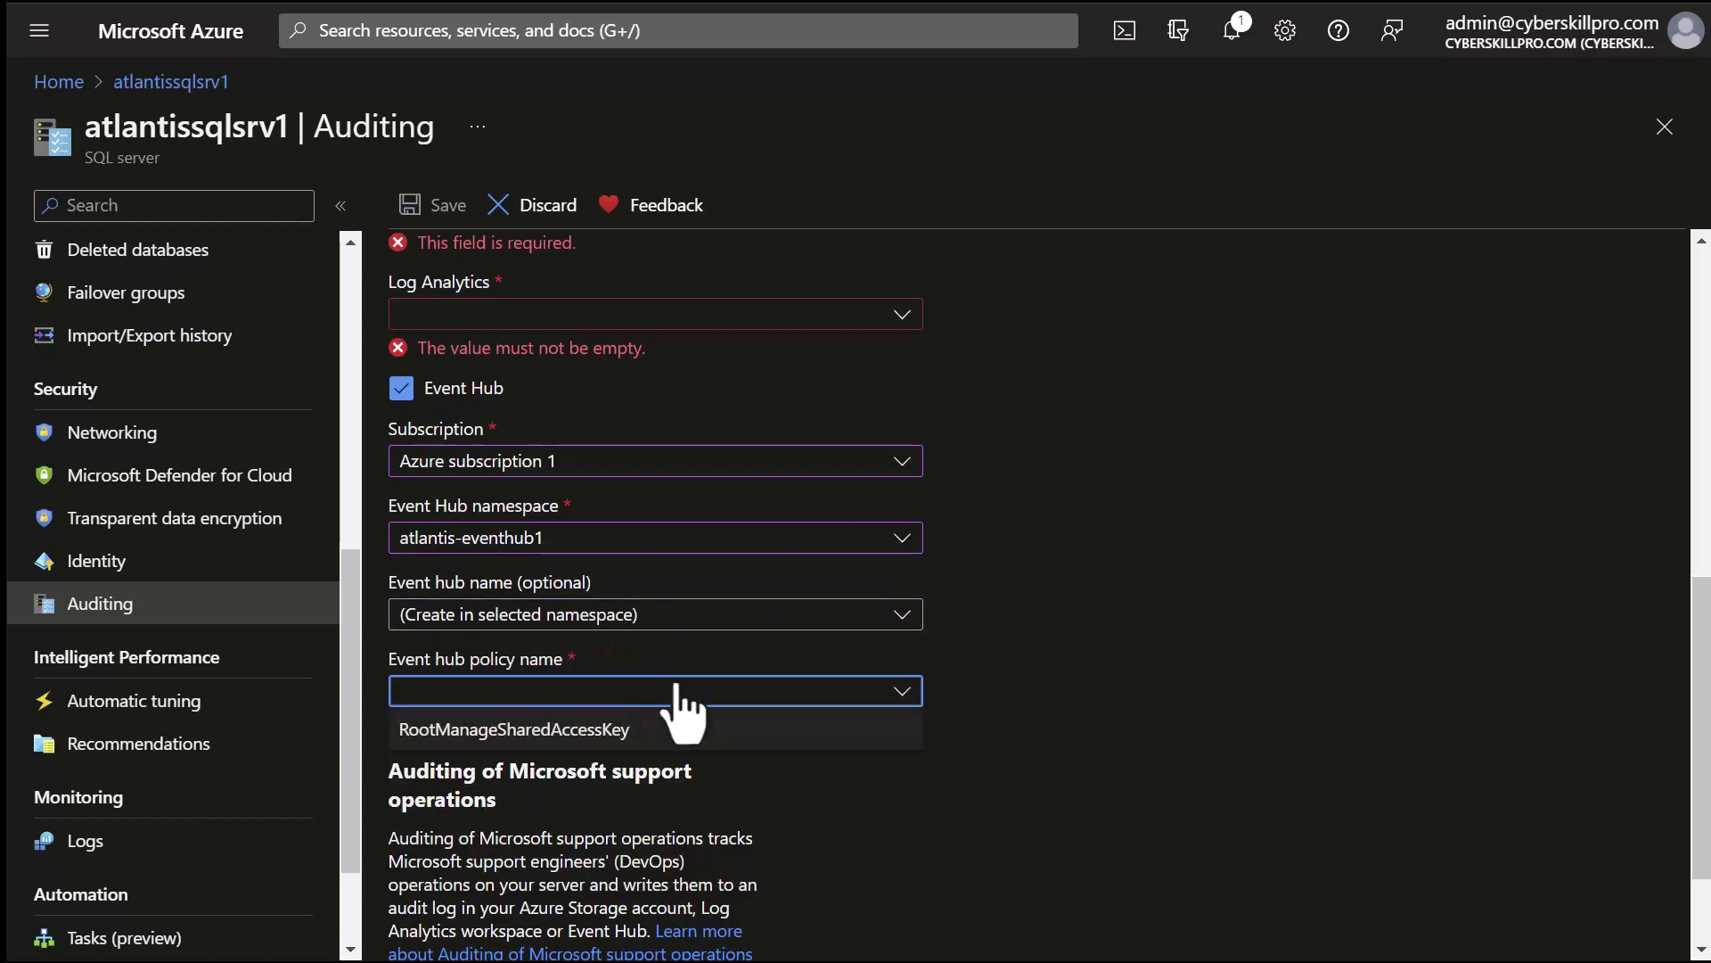
left_click(657, 726)
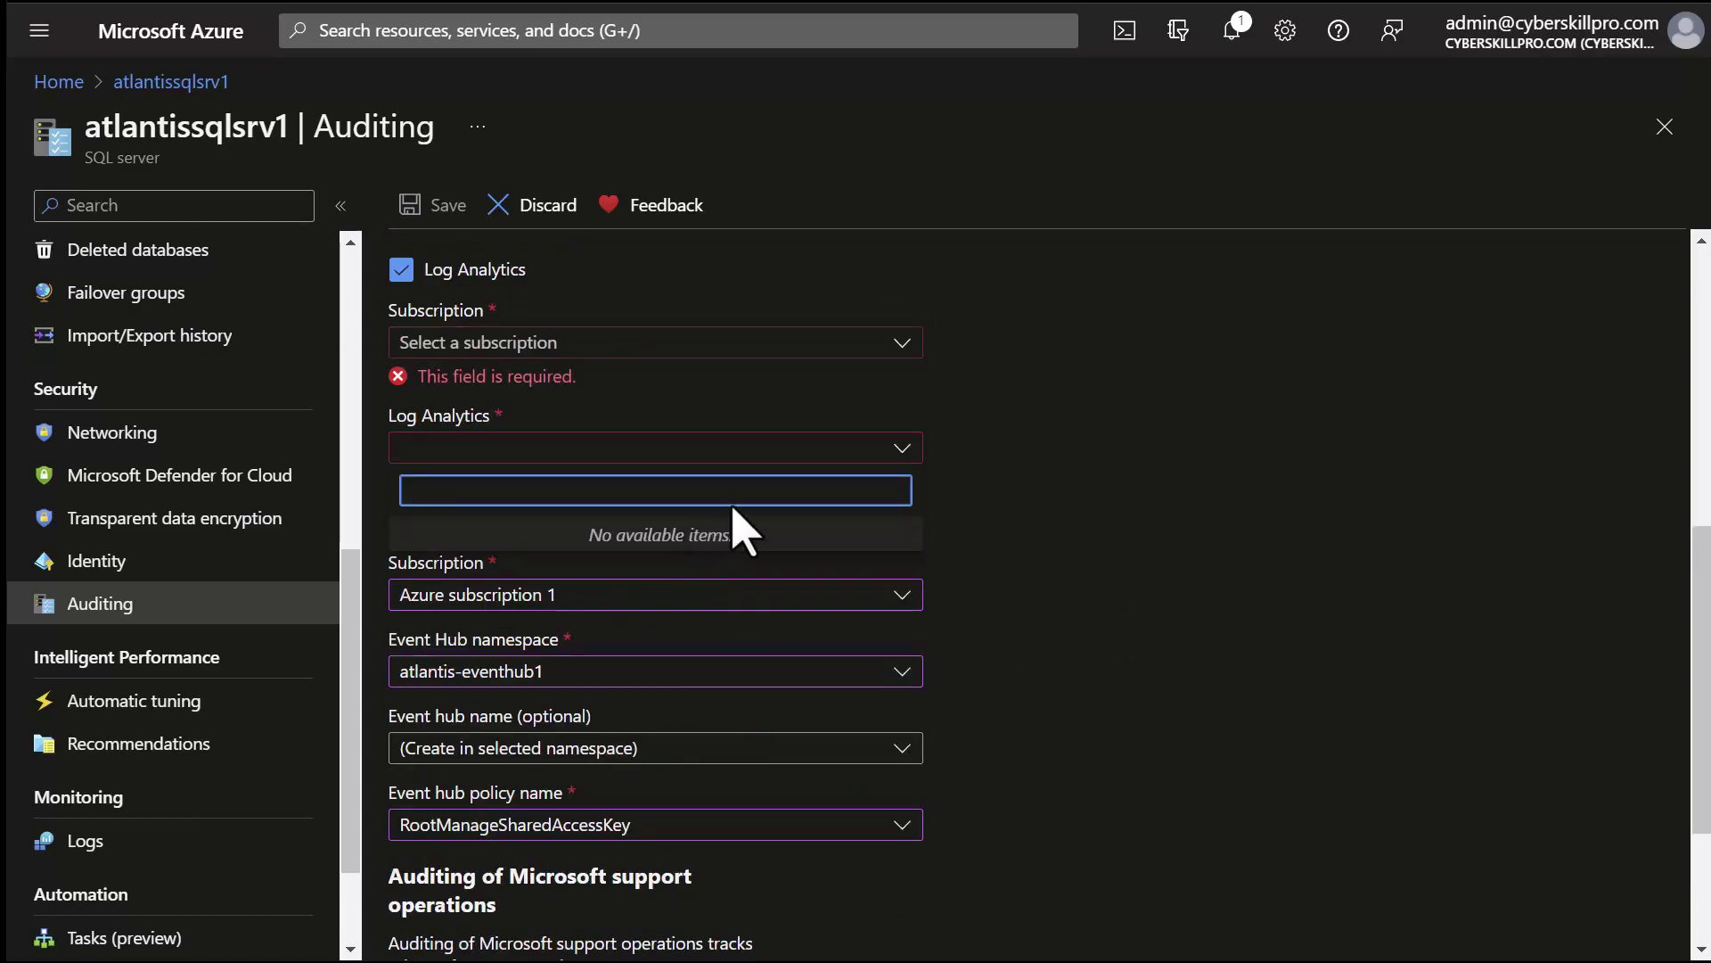
Set the server's Log Analytics destination to Azure subscription 1 and the LogAnalytics1(eastus) workspace
left_click(1111, 444)
left_click(835, 344)
left_click(757, 434)
left_click(782, 419)
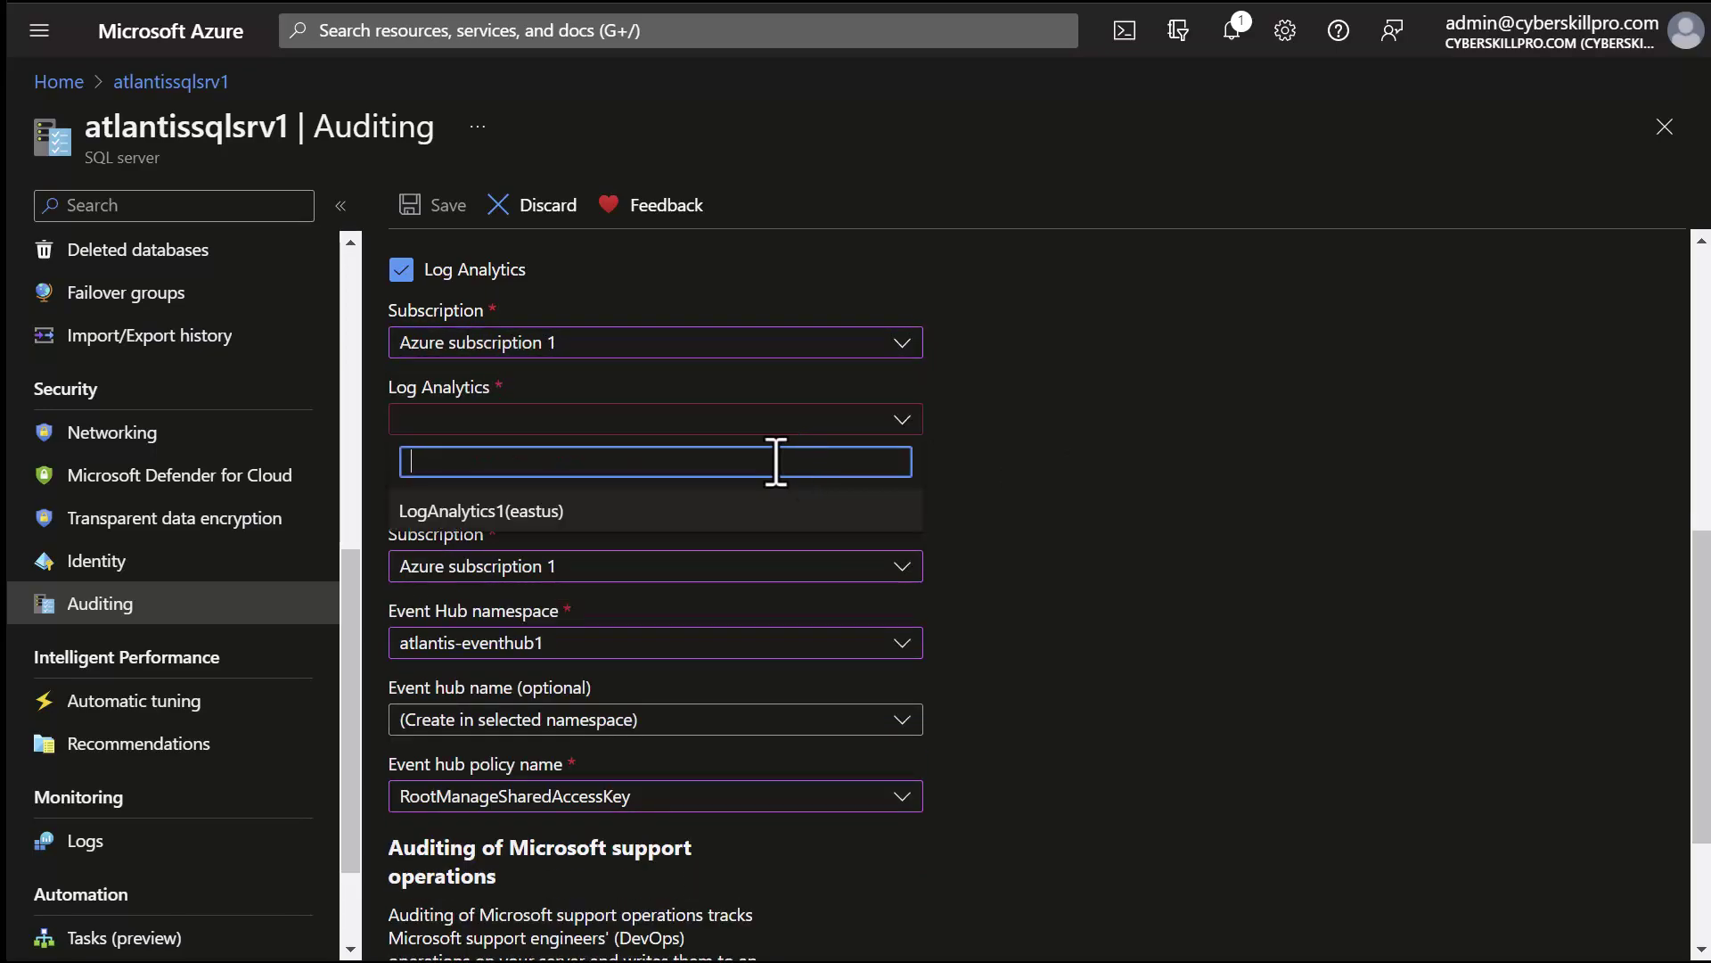
left_click(723, 512)
Set the Storage destination to Azure subscription 1, account storageatlantis1 and Managed Identity authentication, and save the server's auditing settings
scroll(1078, 484, "up", 7)
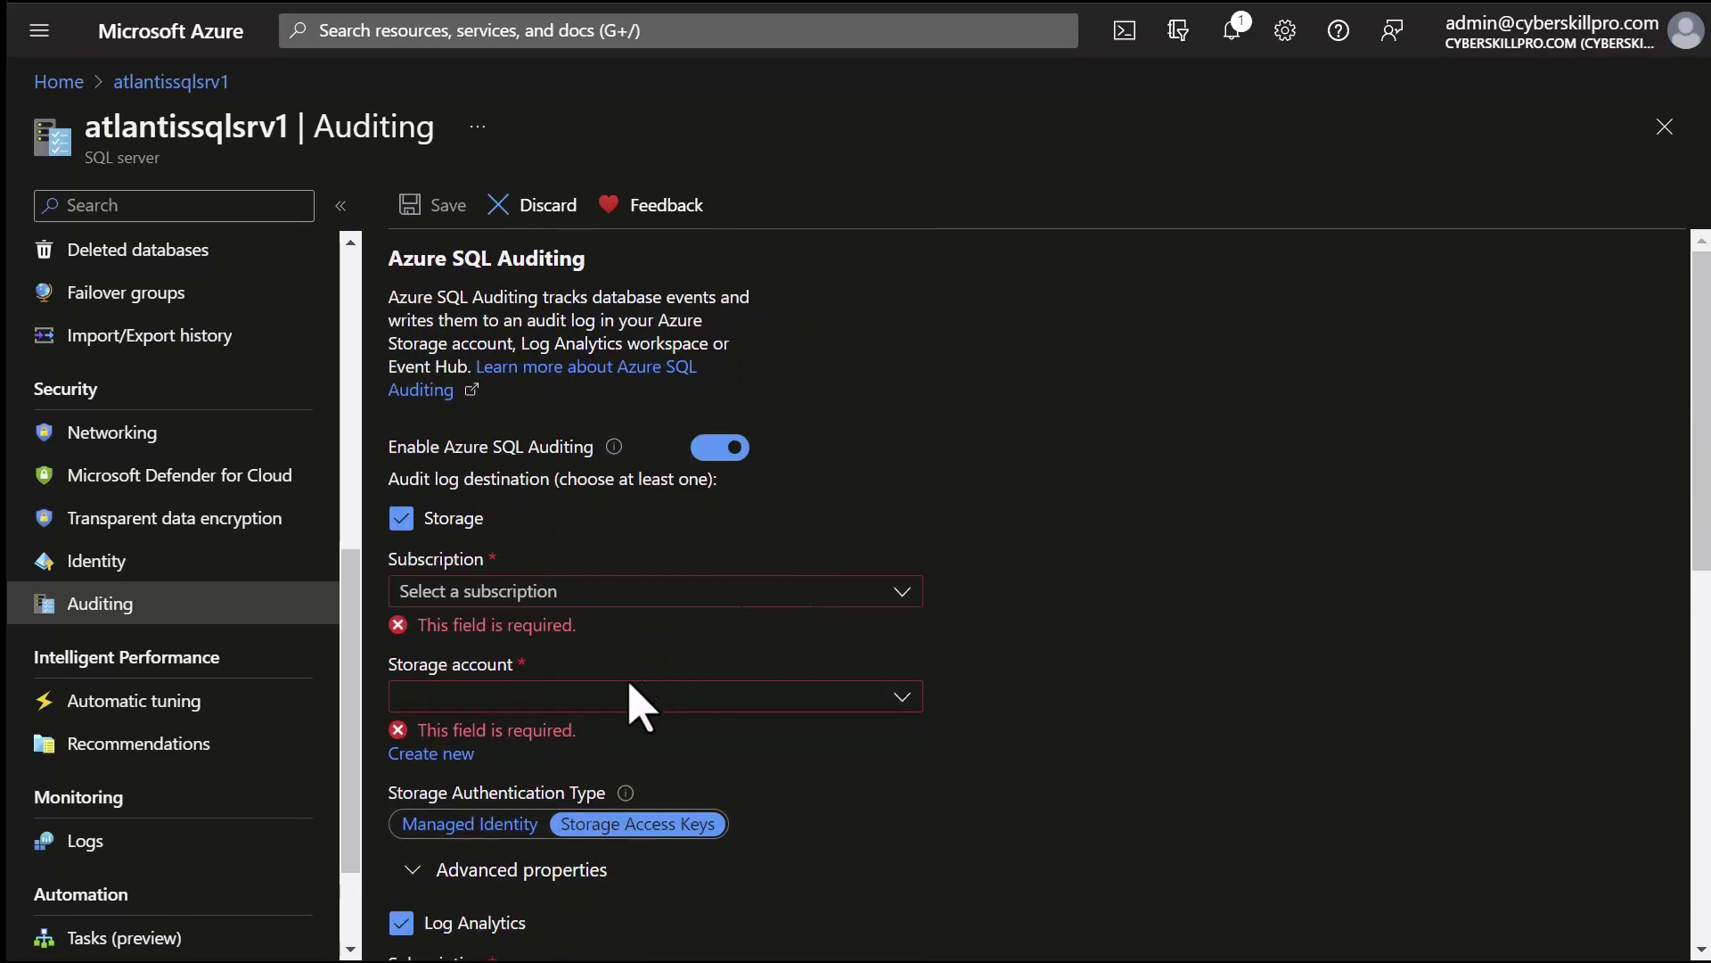
left_click(634, 696)
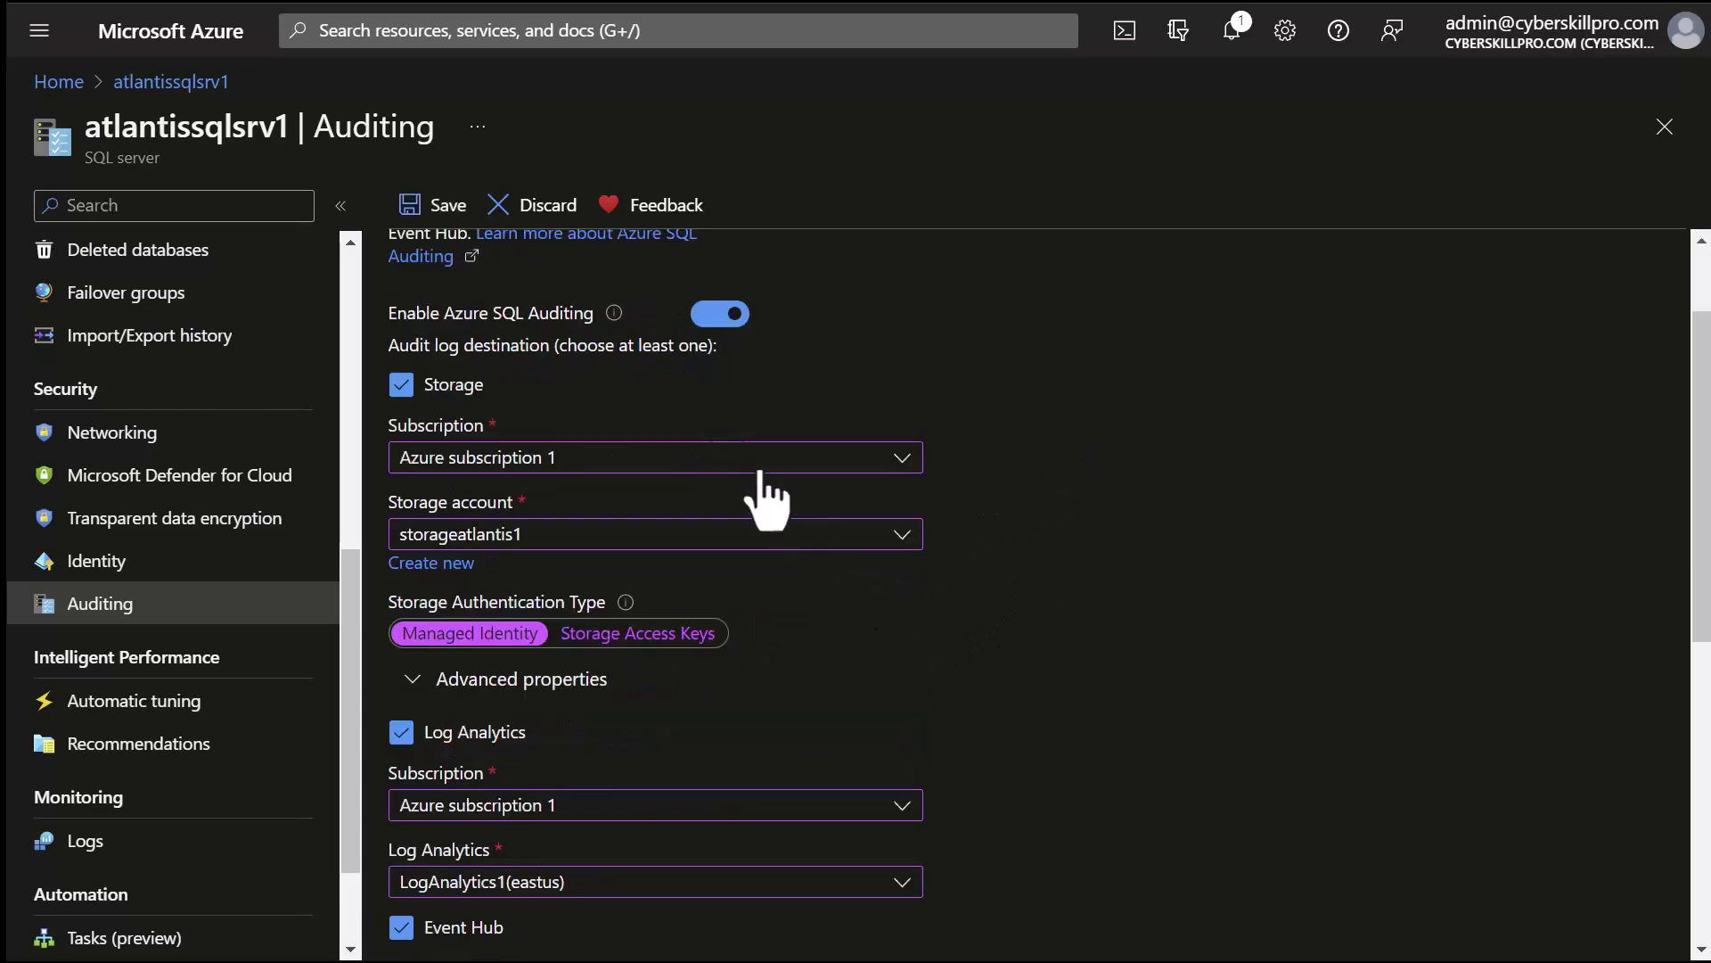
scroll(1228, 481, "up", 2)
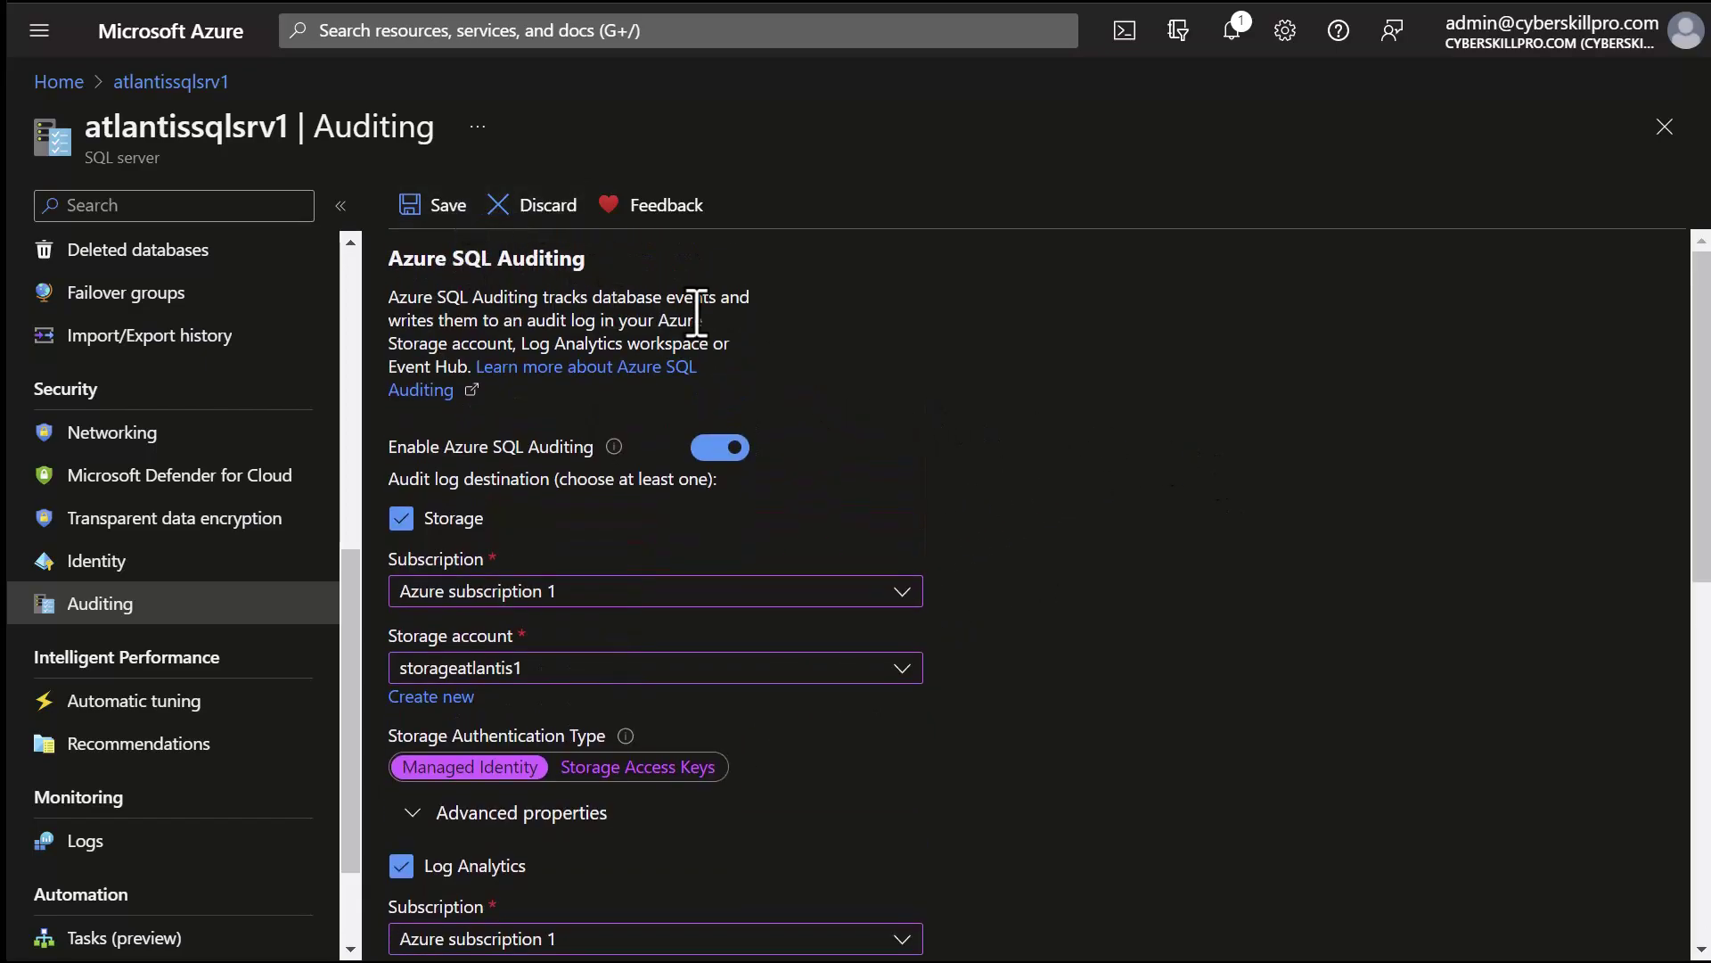
scroll(1074, 530, "down", 8)
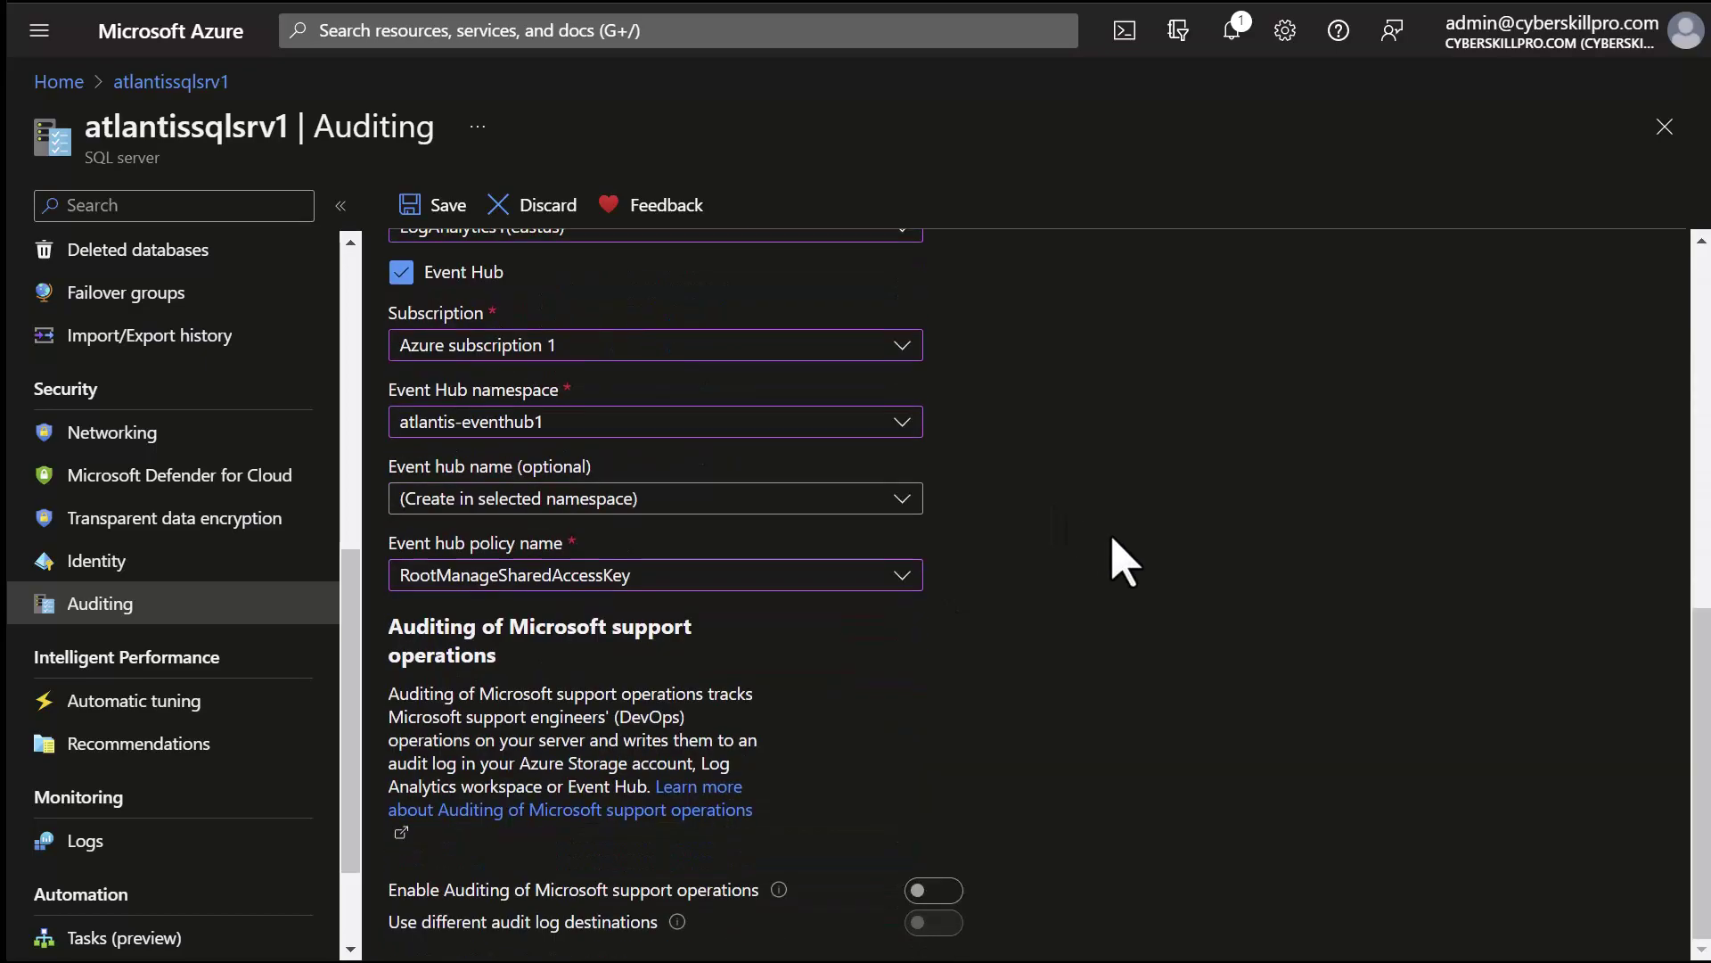
left_click(420, 207)
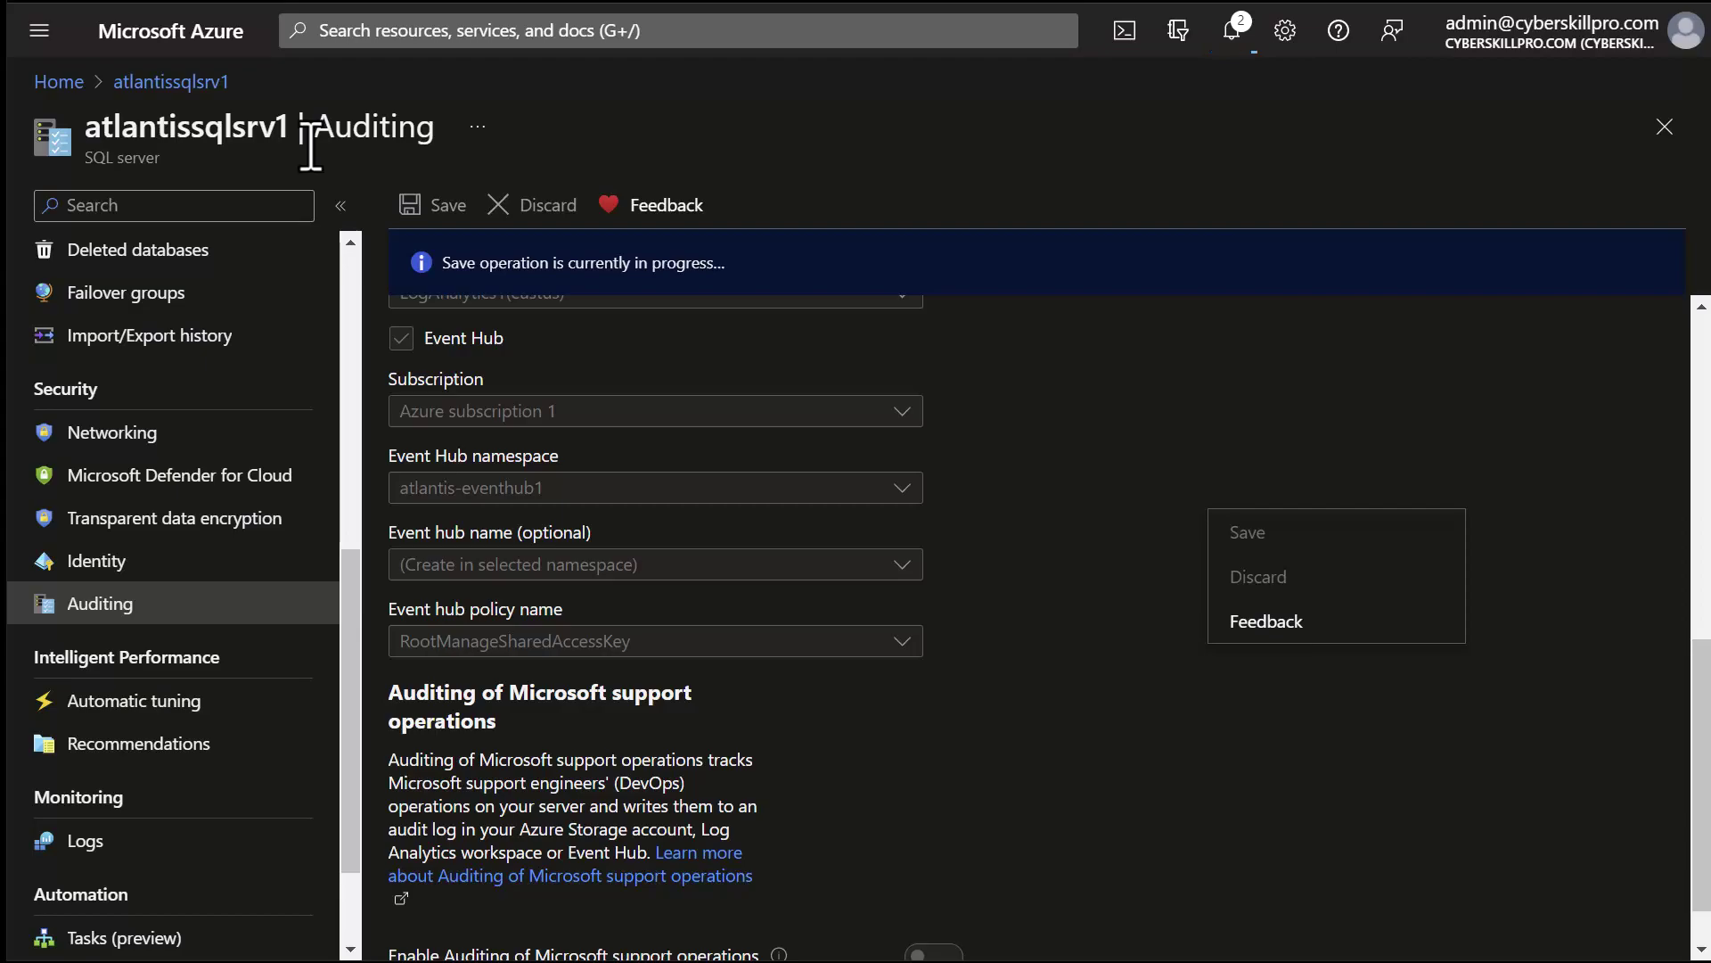
left_click(356, 375)
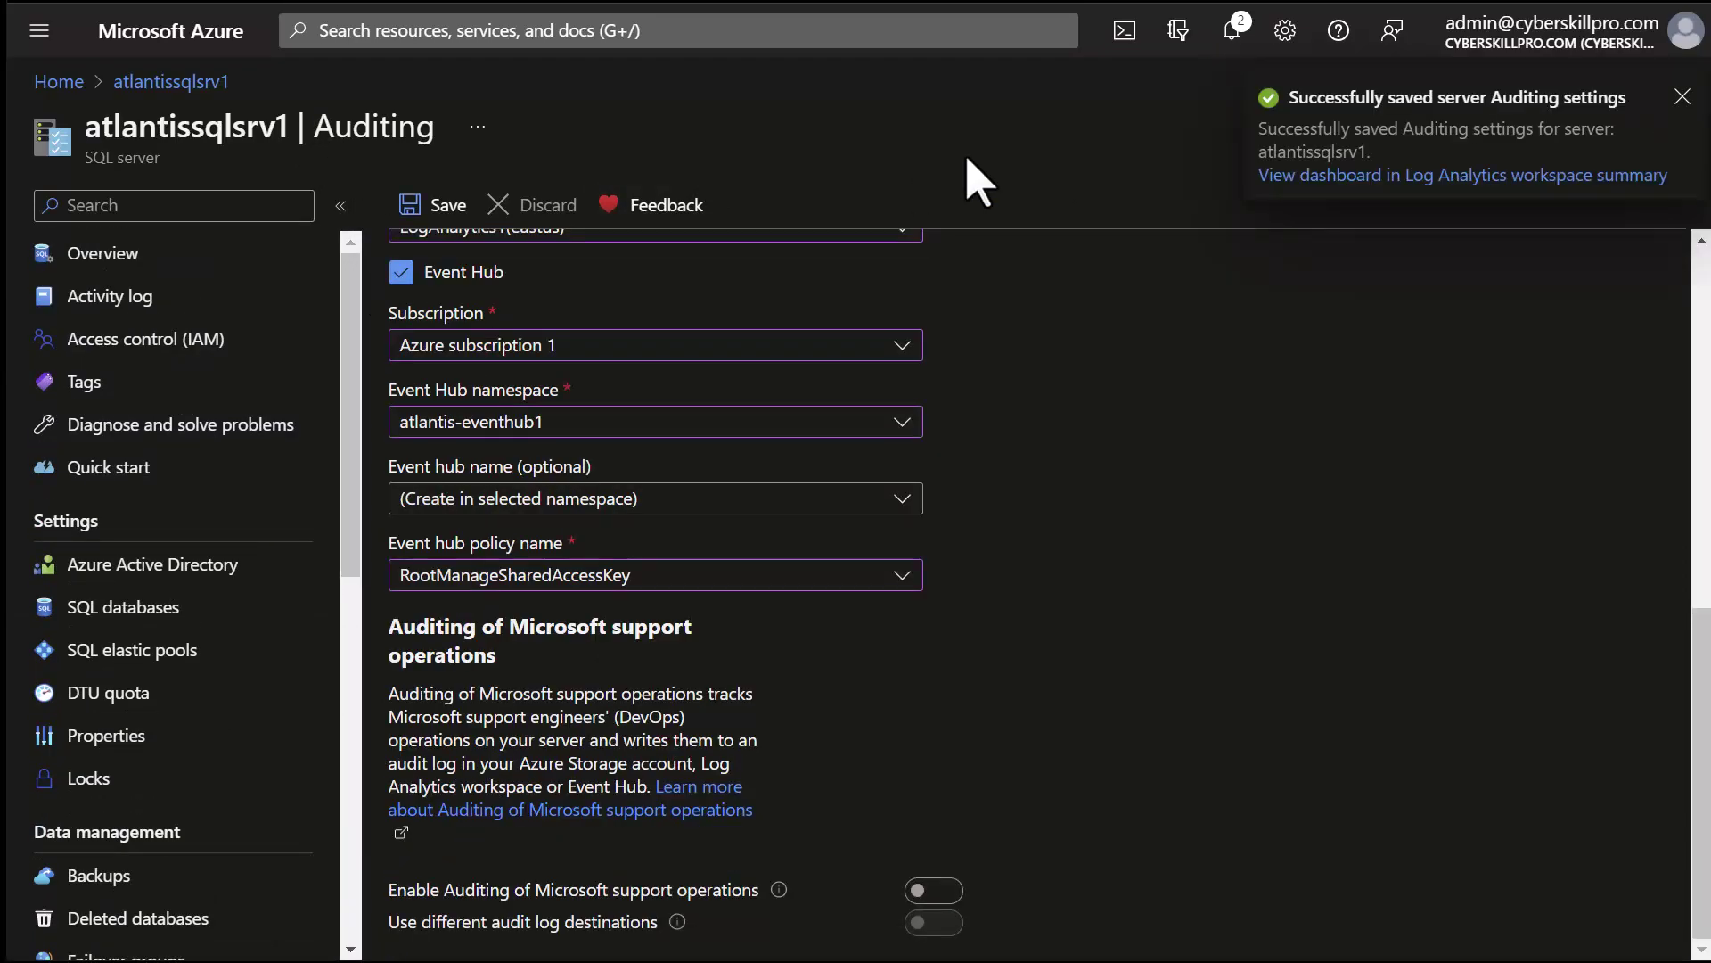
Open the testdb1 database from the atlantissqlsrv1 server's SQL databases and launch a connection to it in Azure Data Studio
scroll(1234, 676, "up", 10)
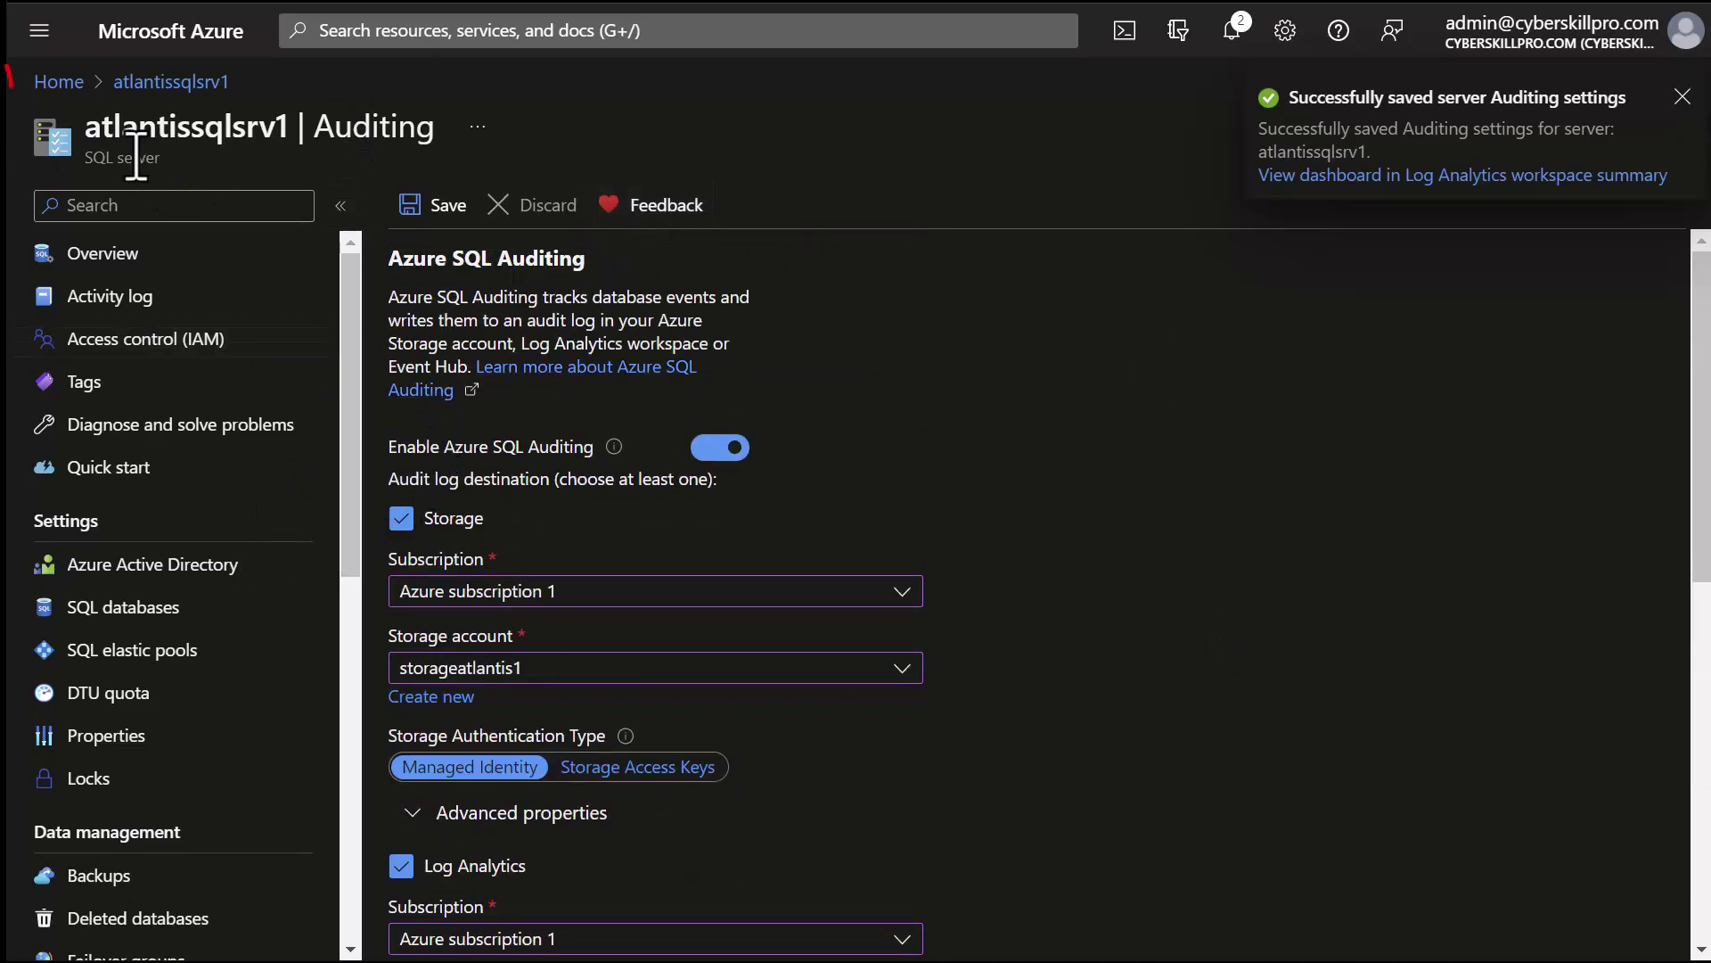
scroll(244, 431, "down", 9)
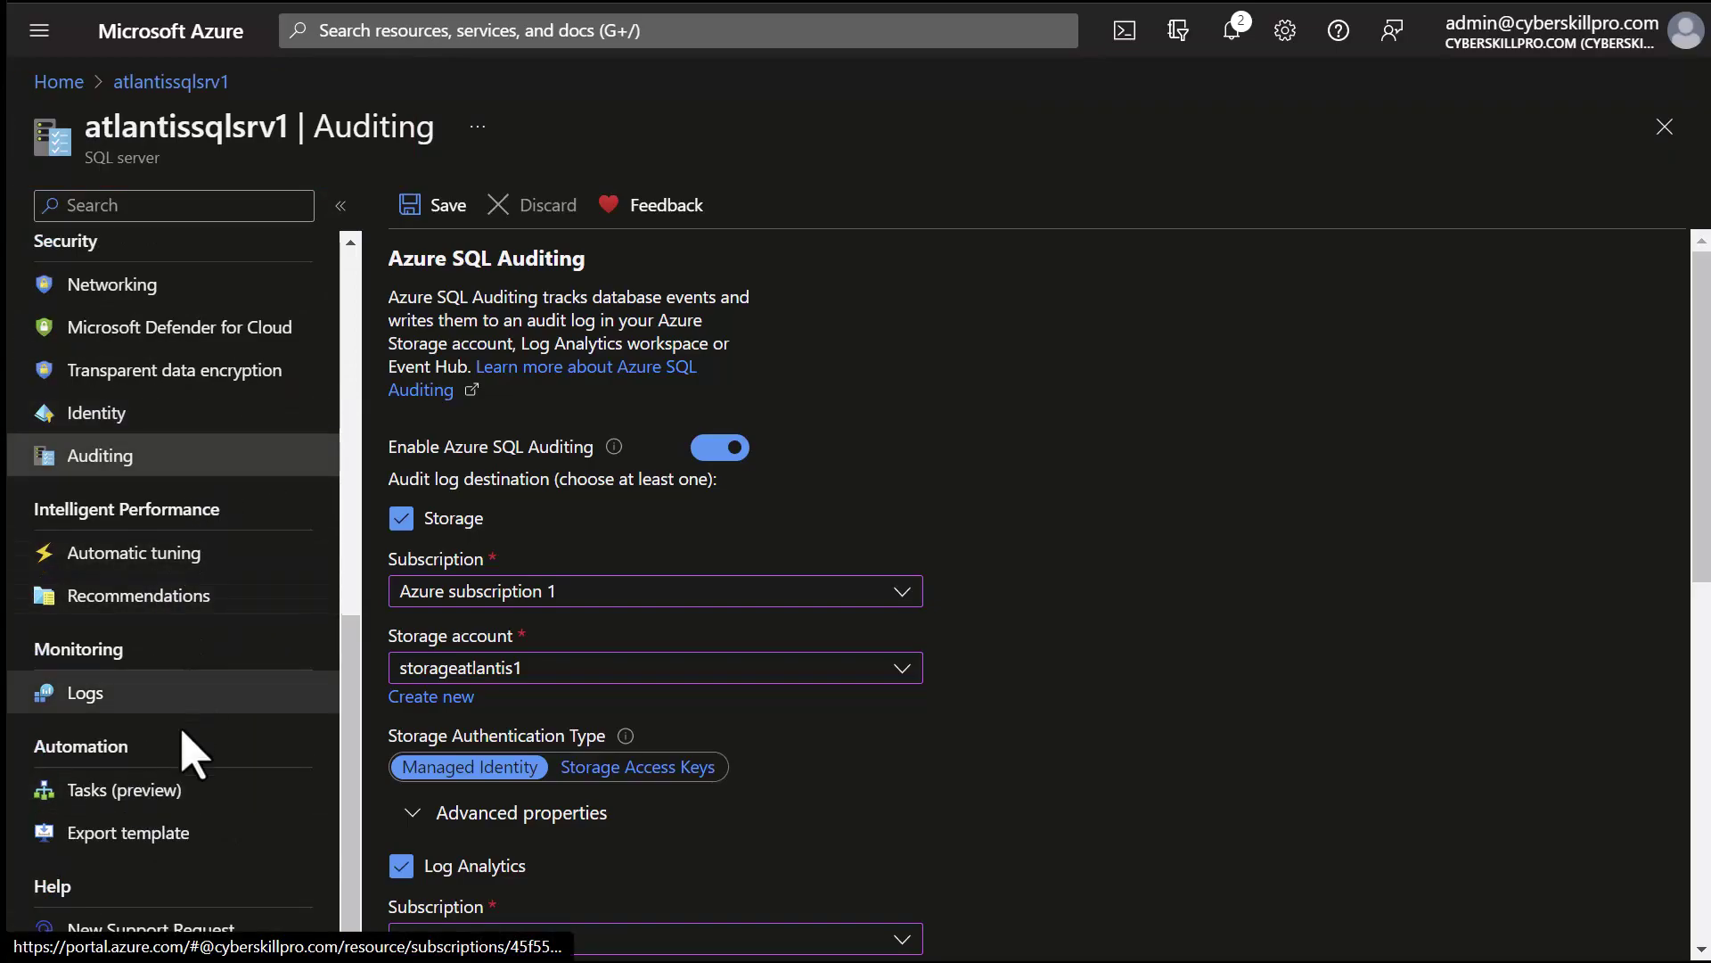
scroll(192, 713, "up", 9)
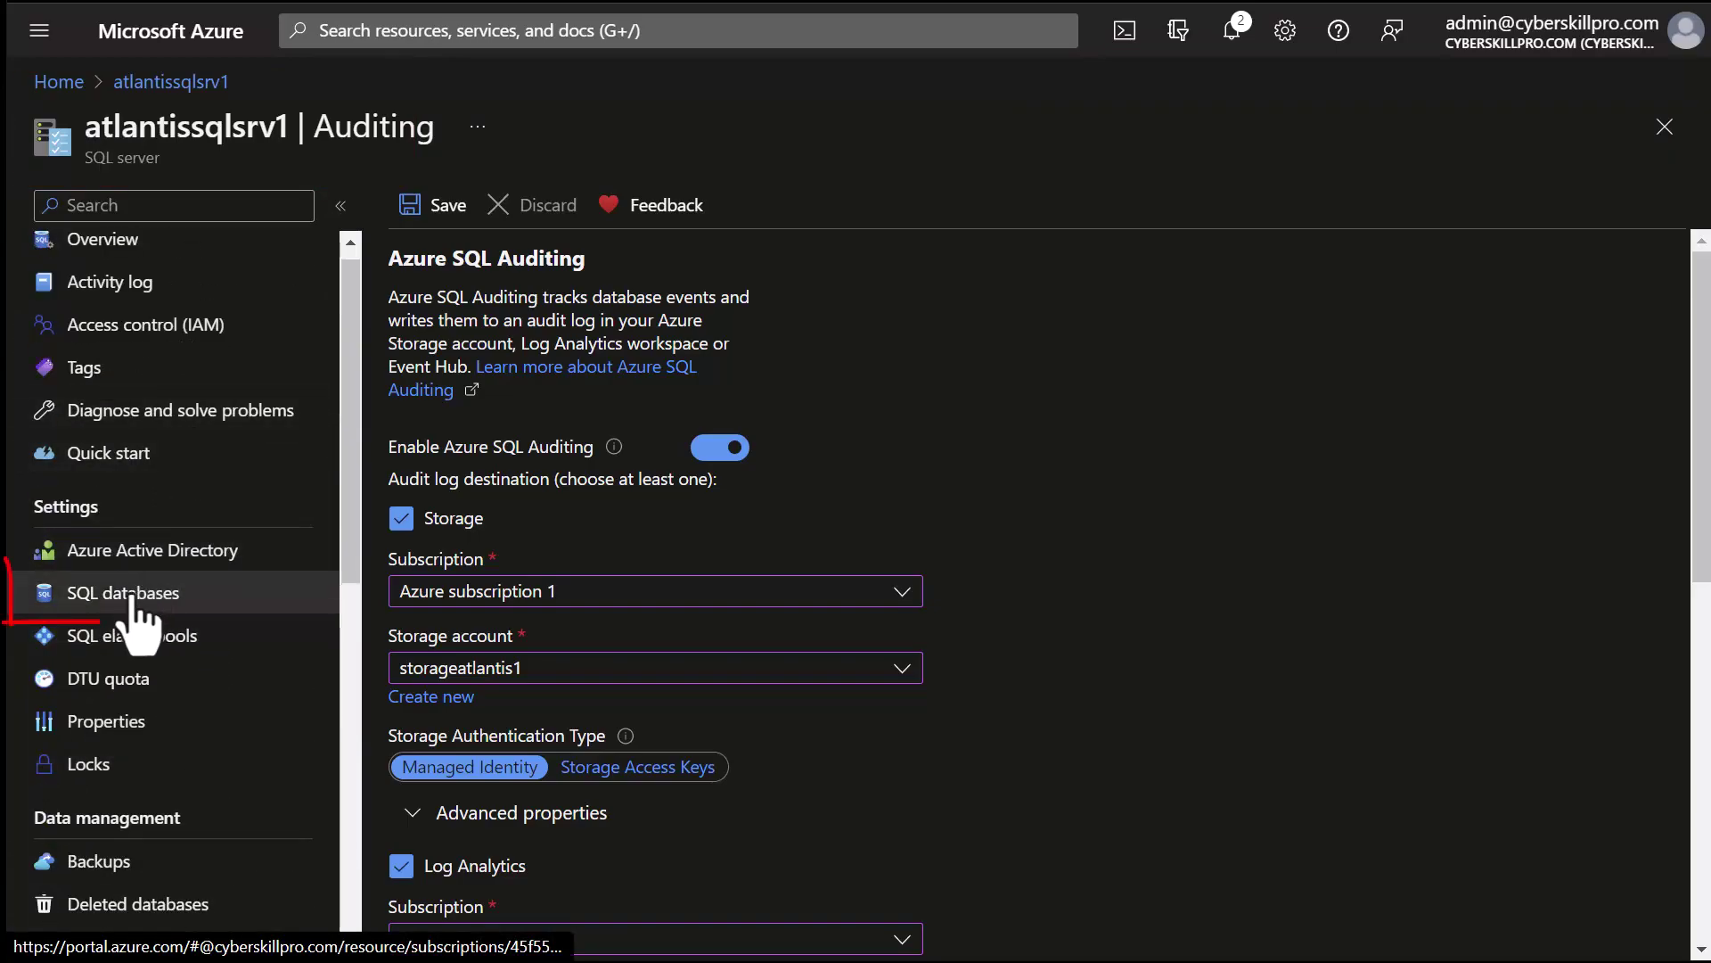
left_click(169, 595)
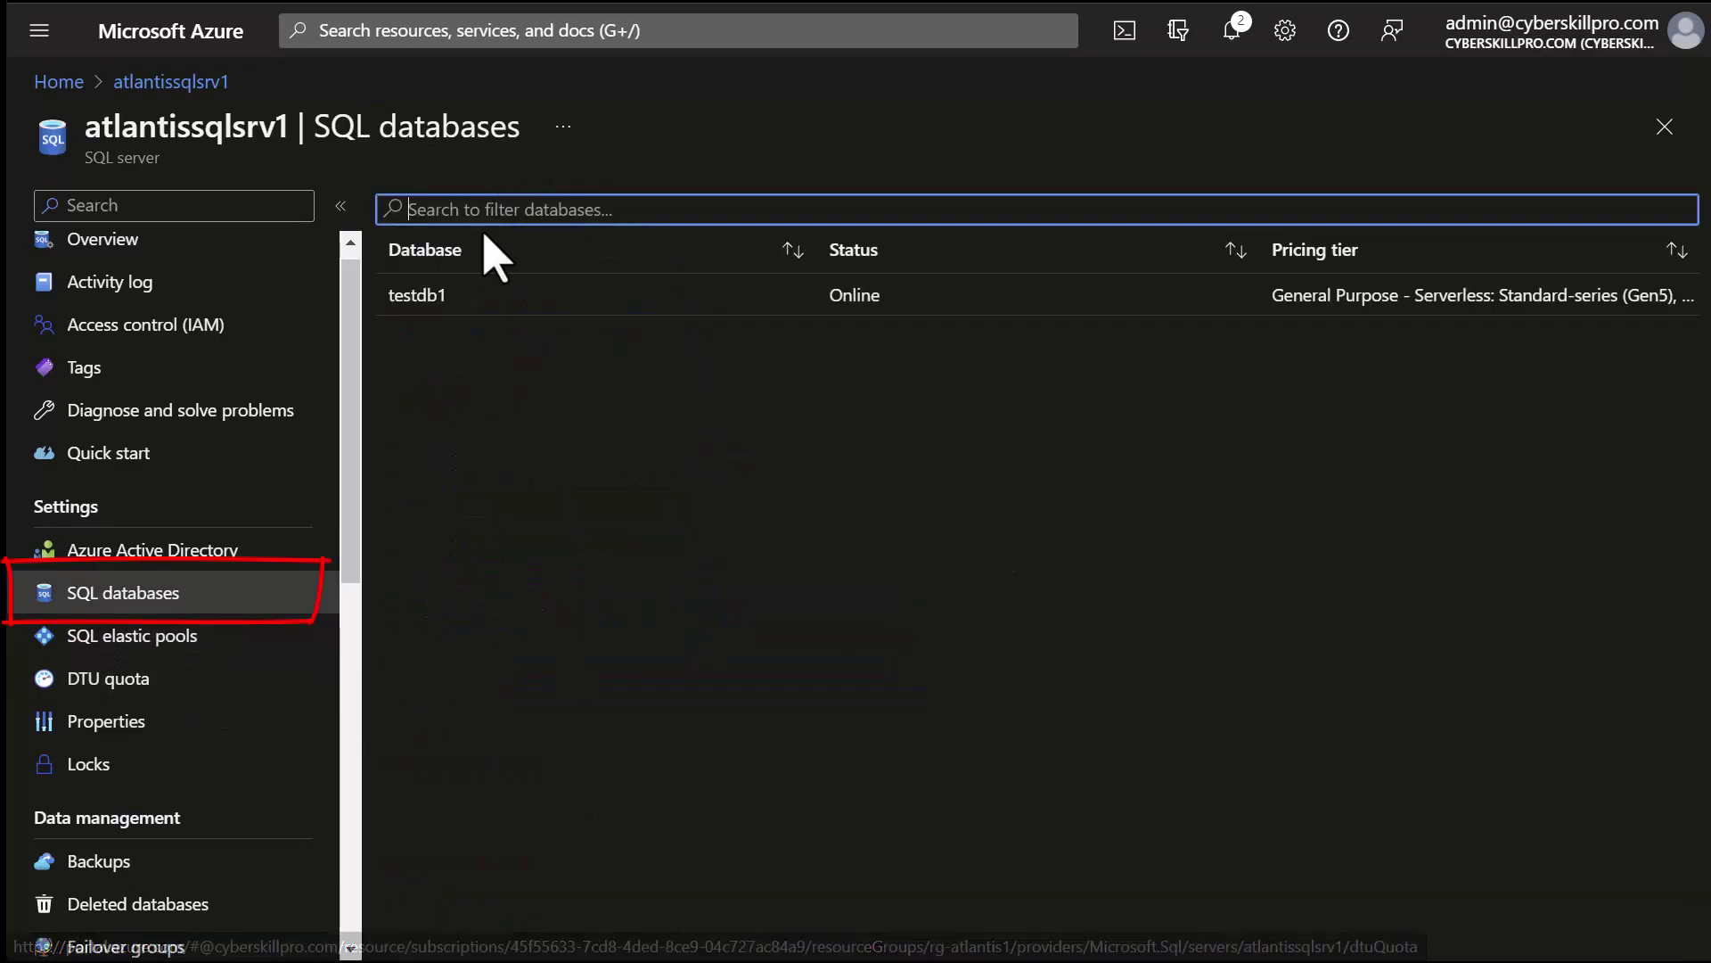
left_click(431, 297)
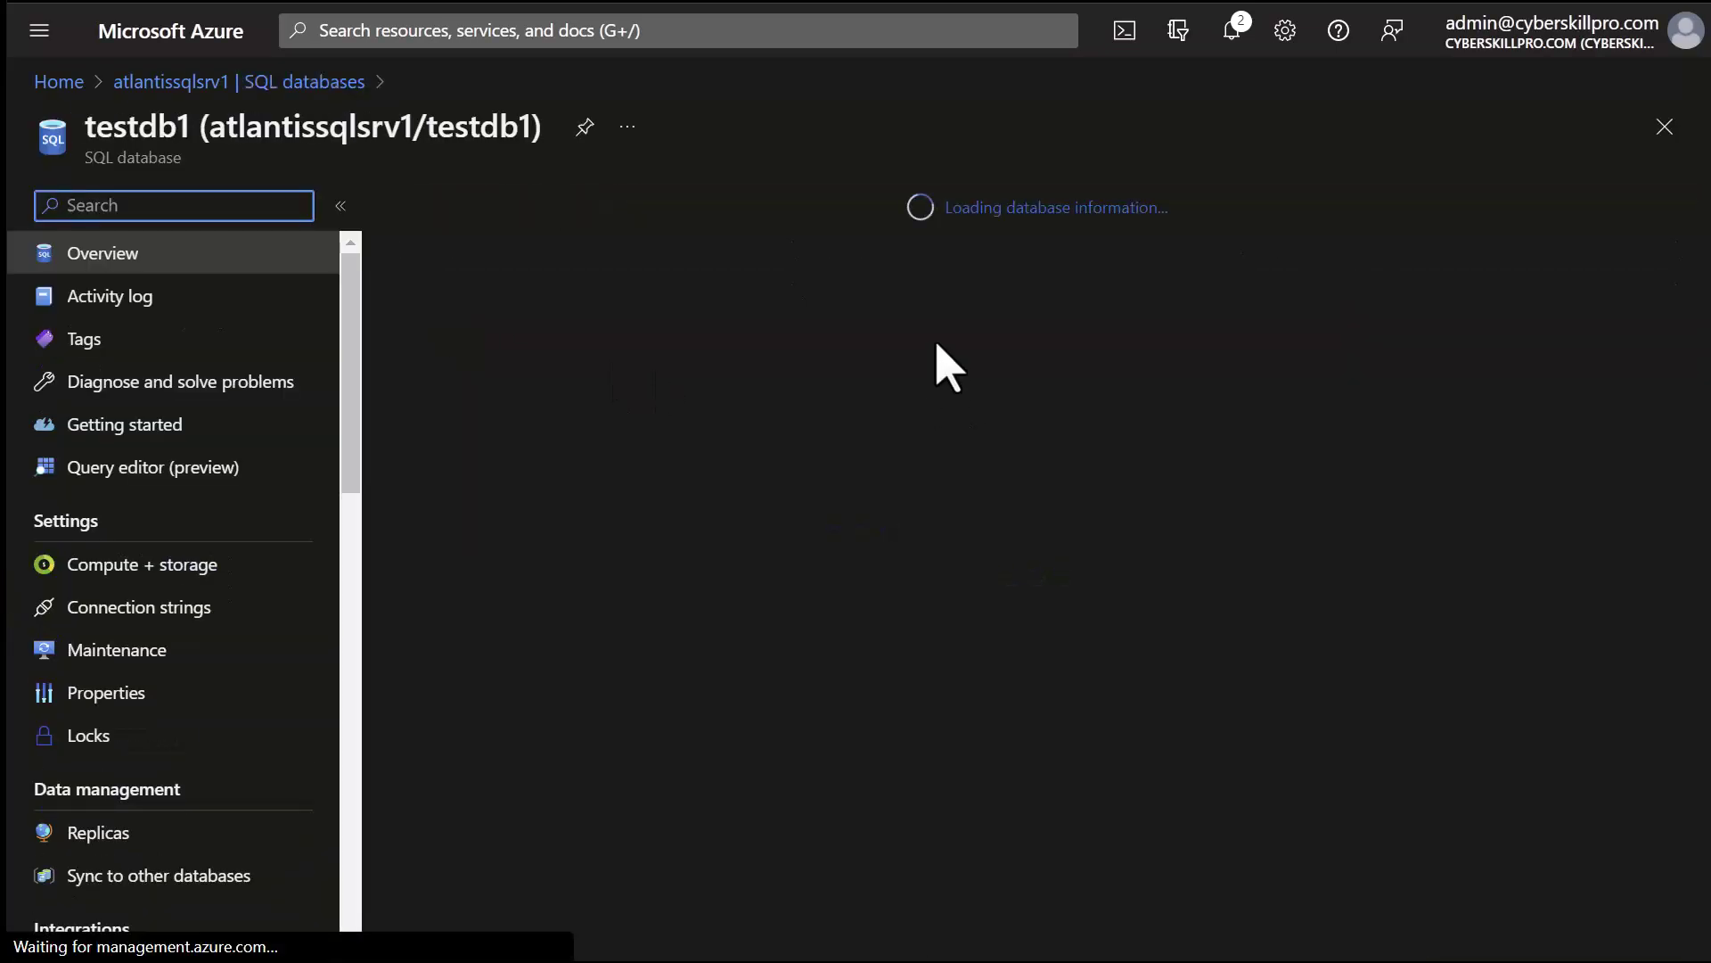
left_click(1114, 214)
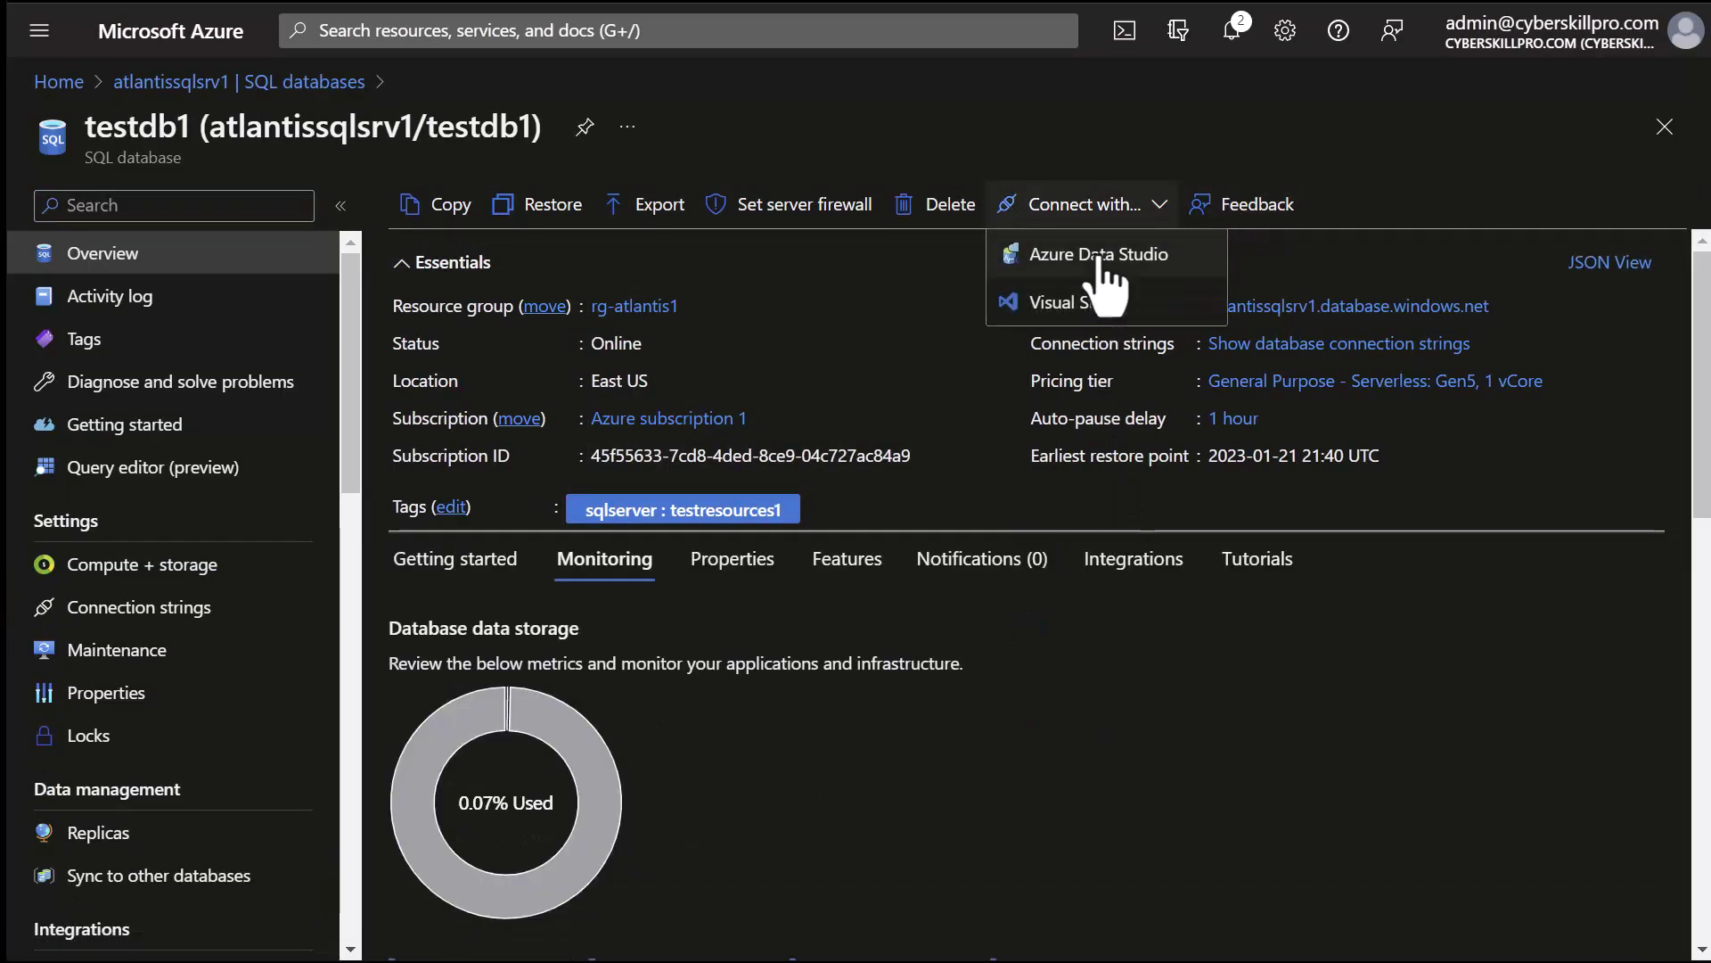
left_click(1155, 265)
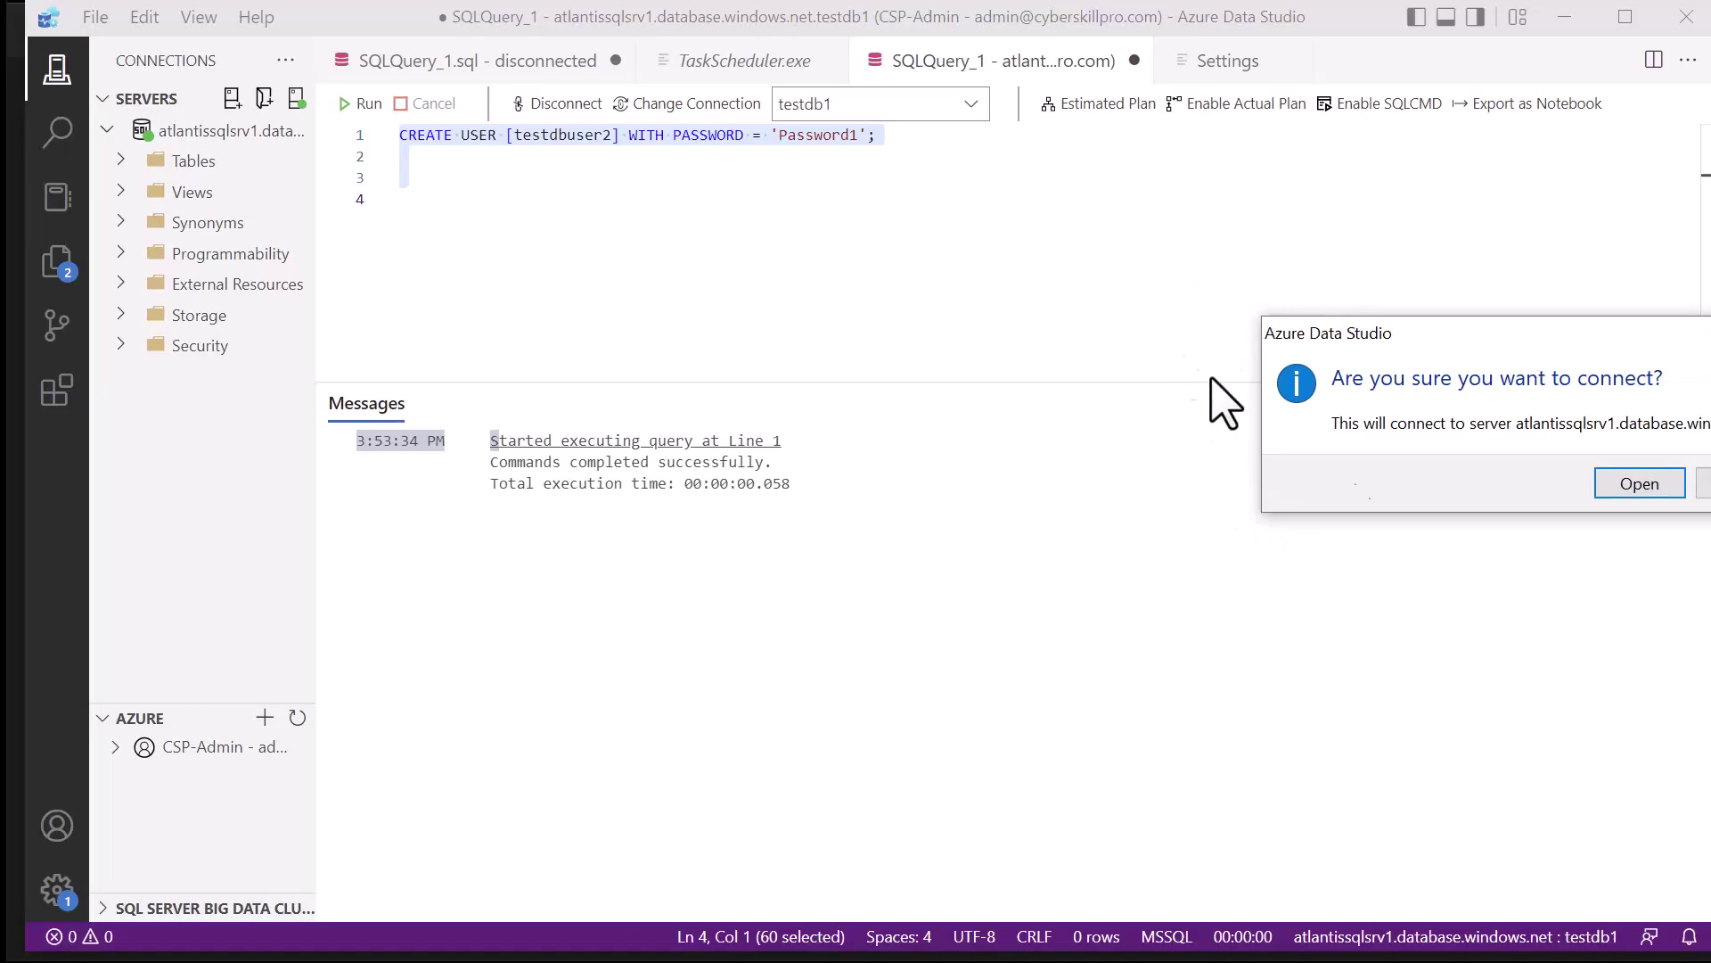
Connect Azure Data Studio to testdb1 on atlantissqlsrv1.database.windows.net using the recent Azure Active Directory connection
left_click(1647, 489)
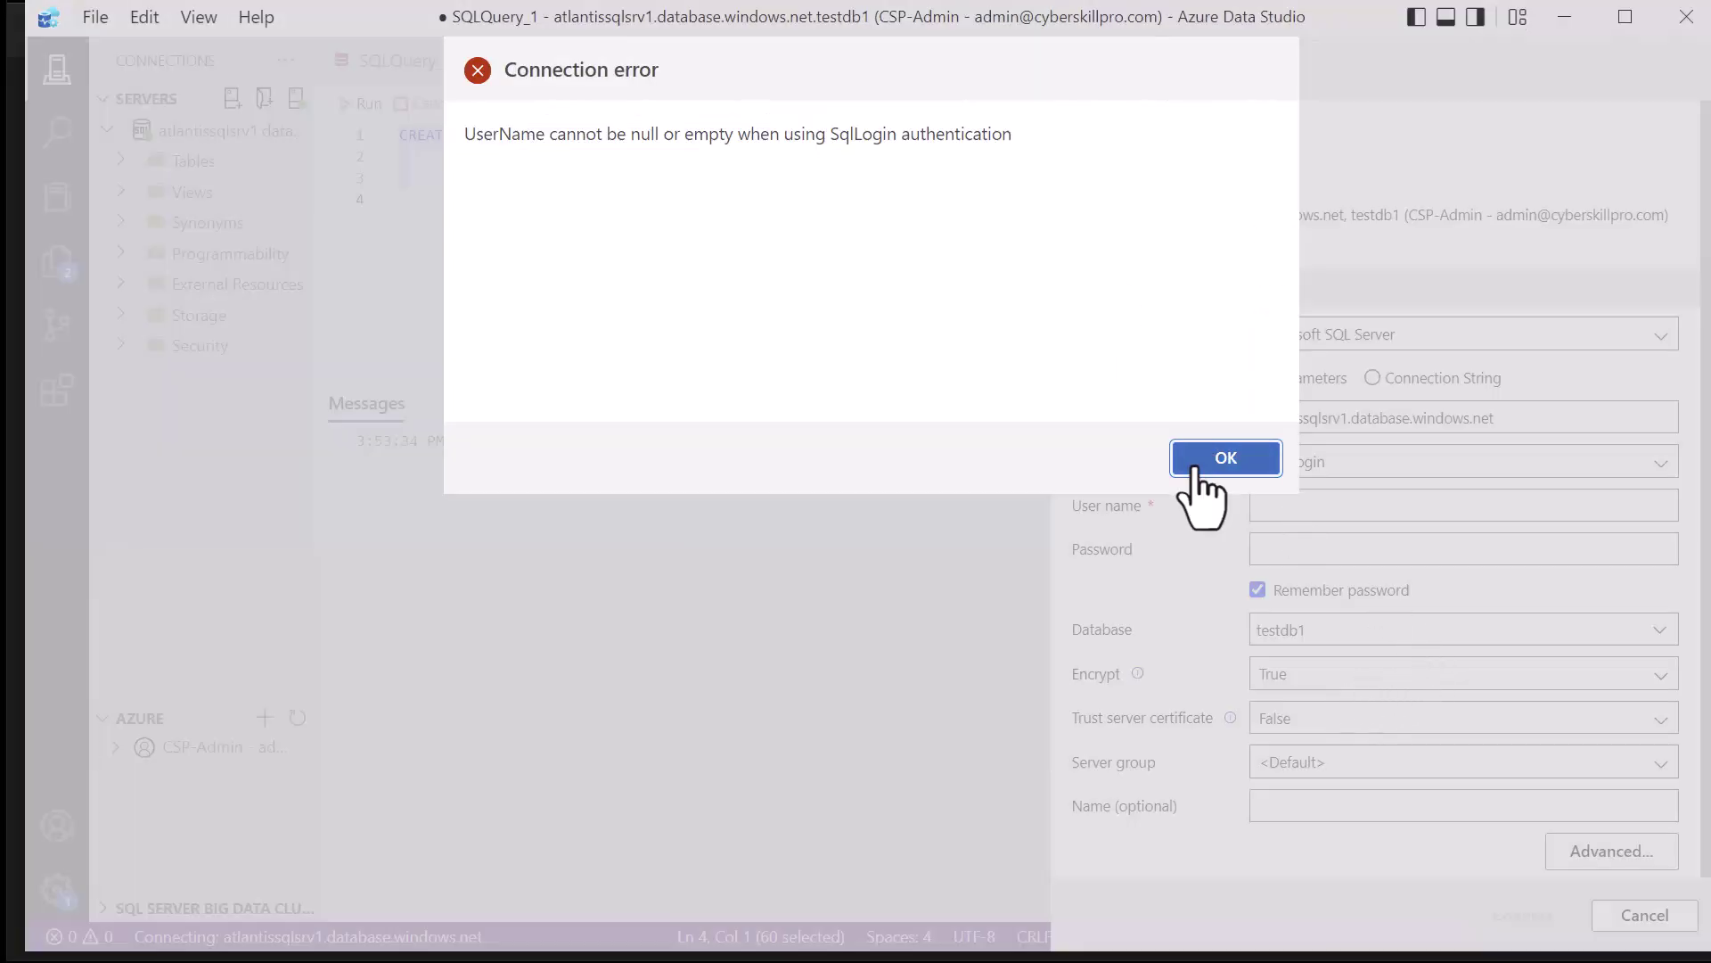
left_click(1205, 462)
left_click(1289, 218)
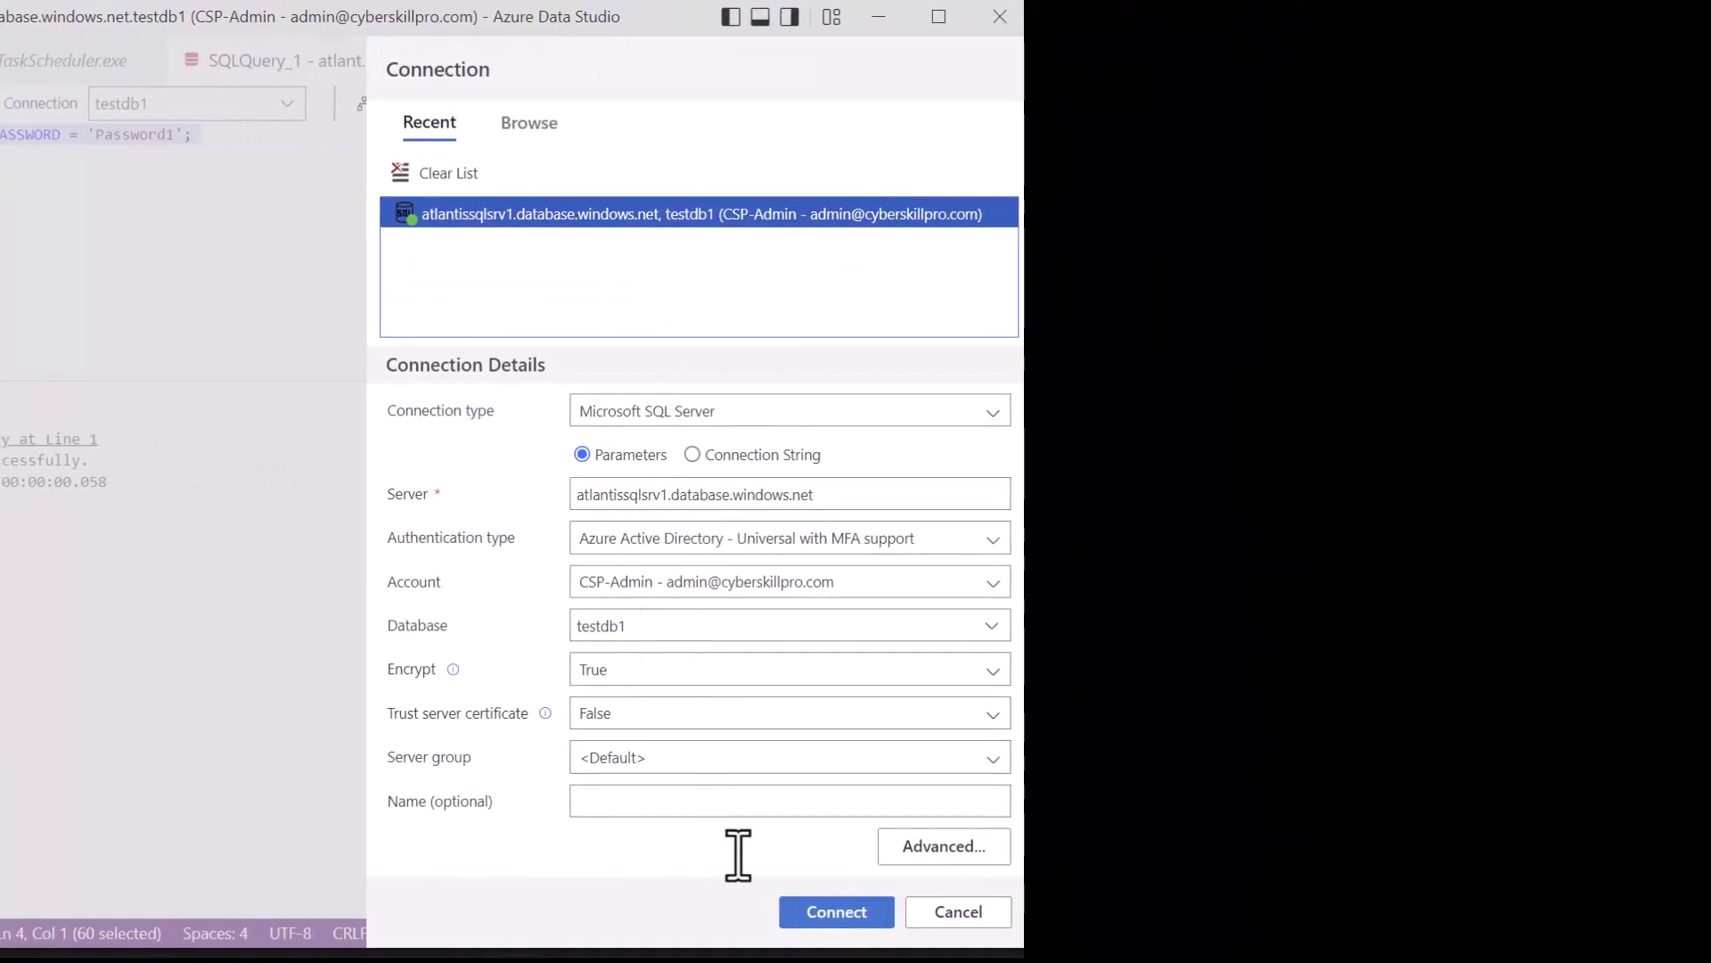
left_click(869, 914)
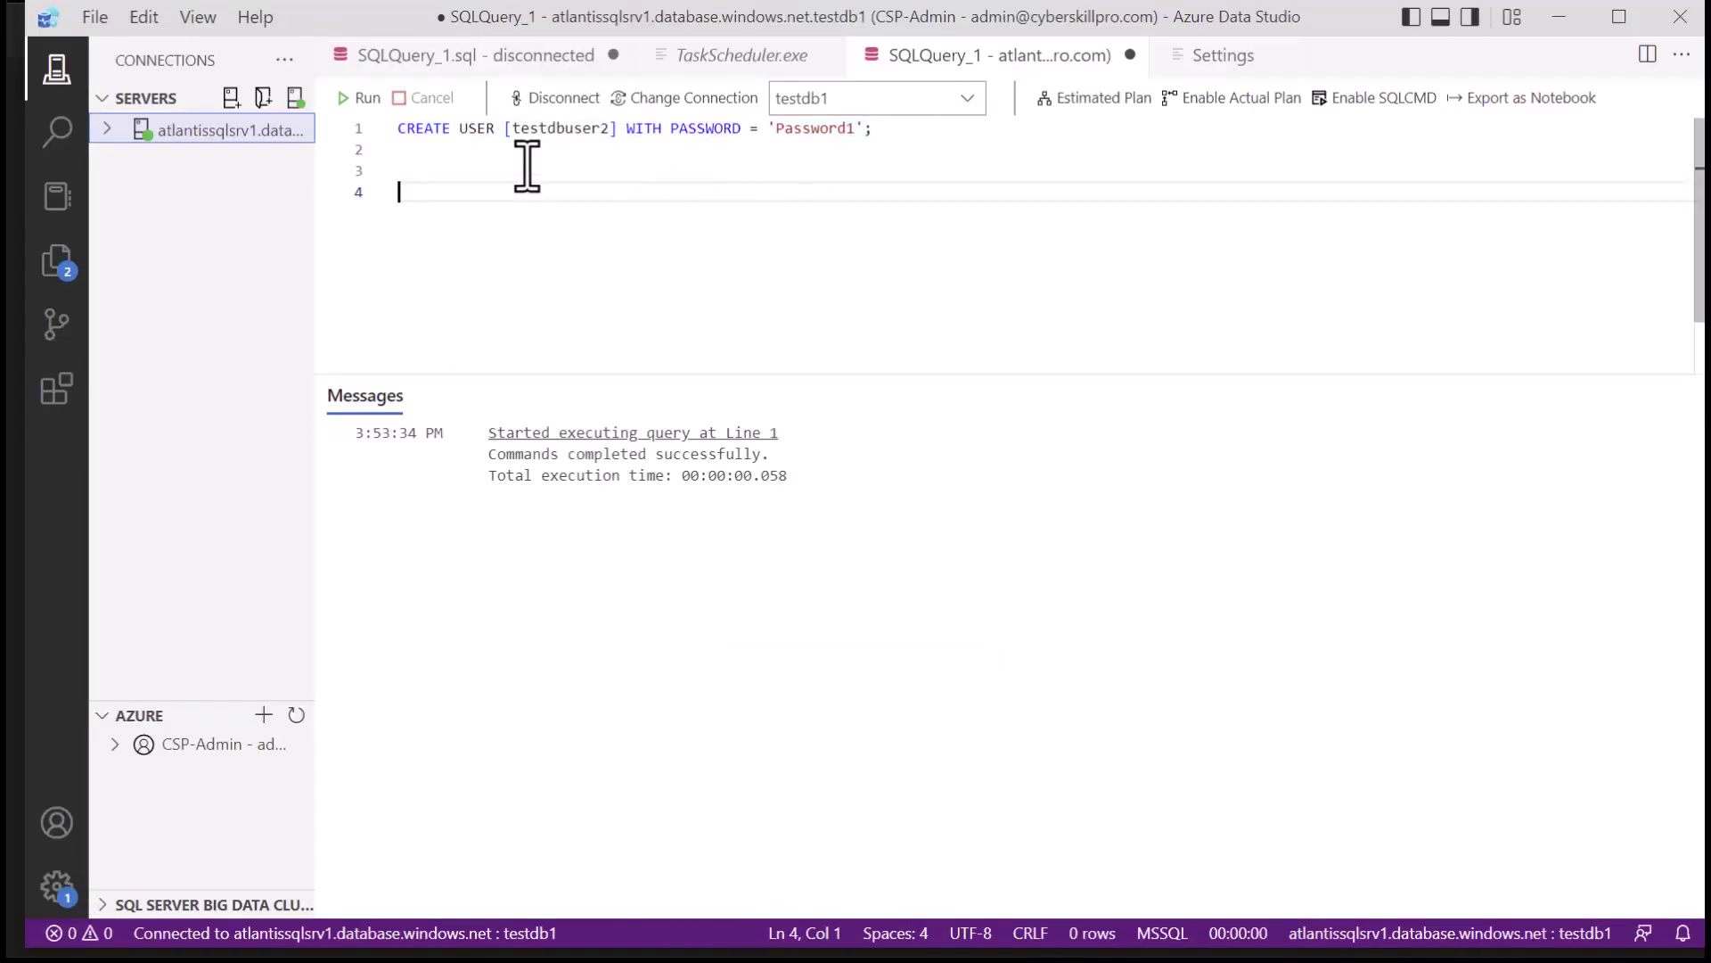
Change the user name in the CREATE USER statement to testdbuser3 and run the query against testdb1
left_click(613, 129)
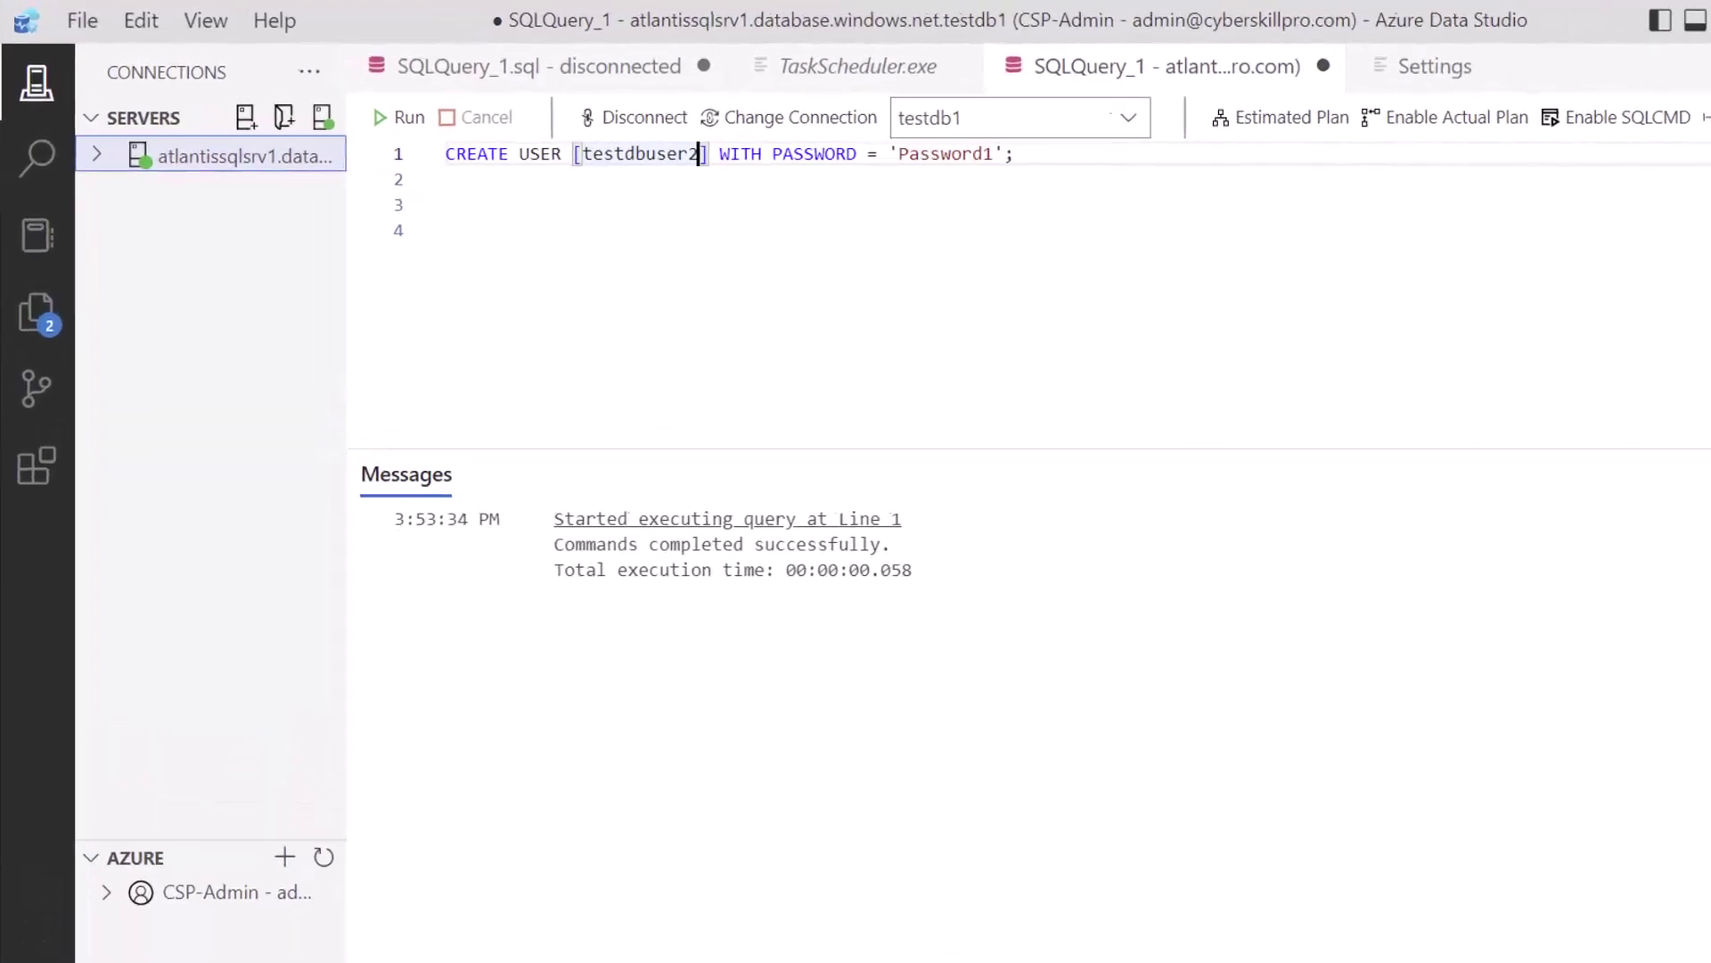
key("BackSpace")
type("3")
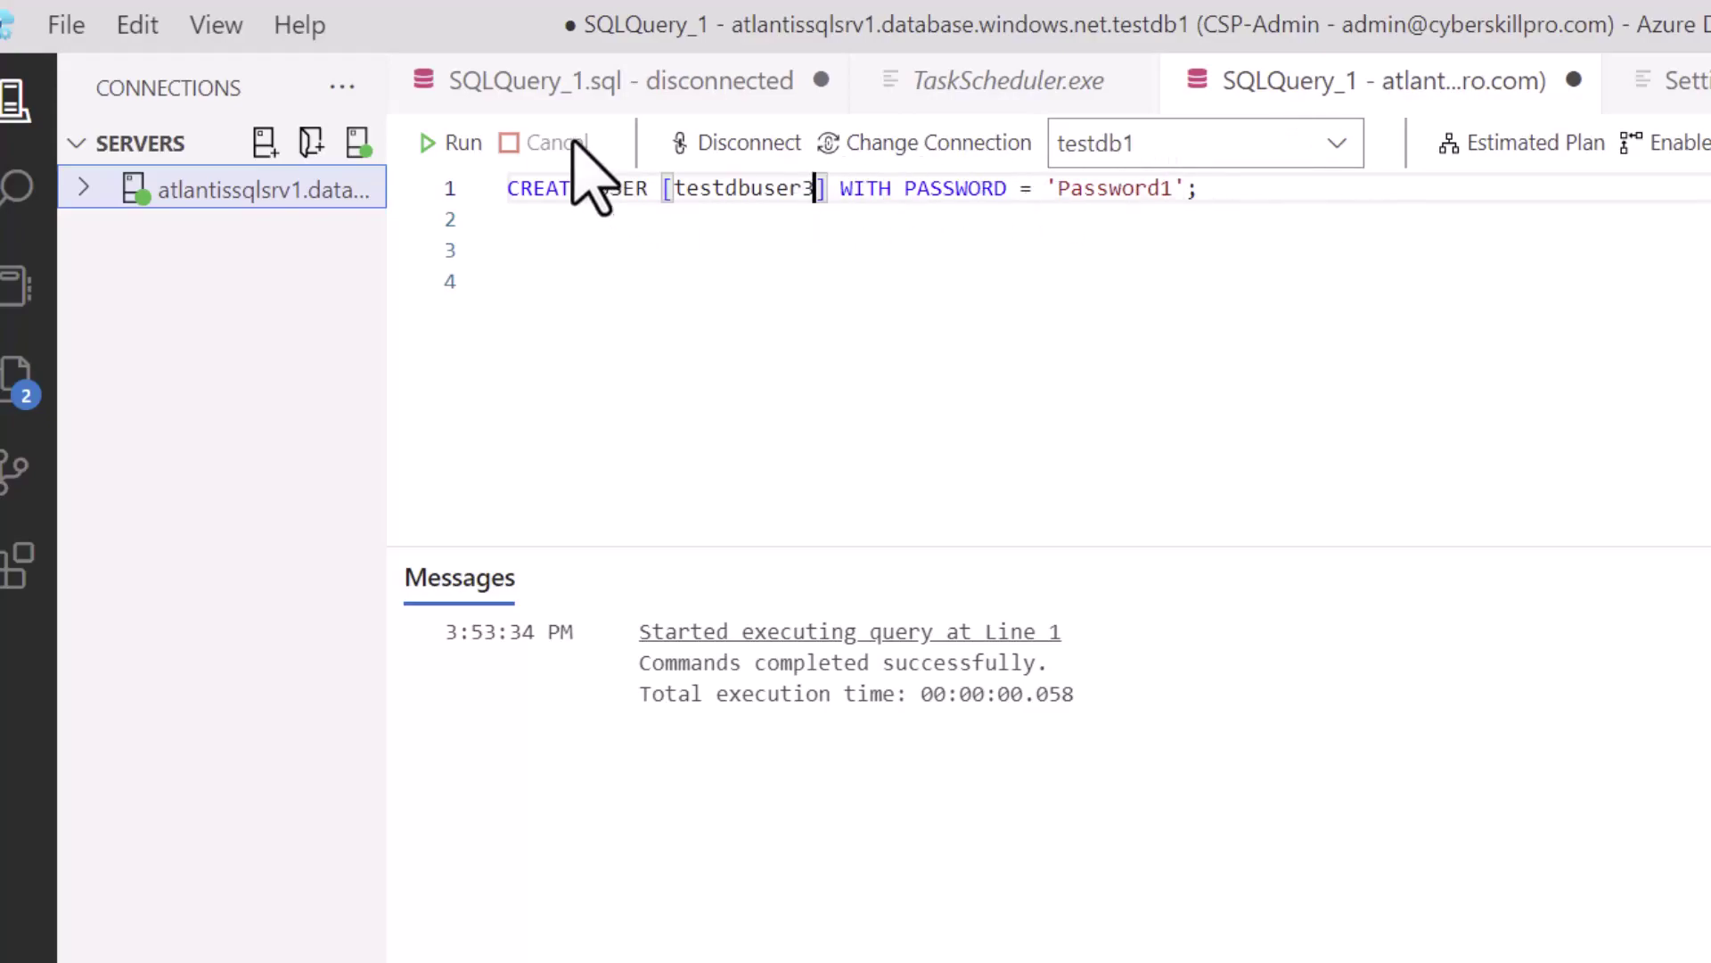
left_click(462, 145)
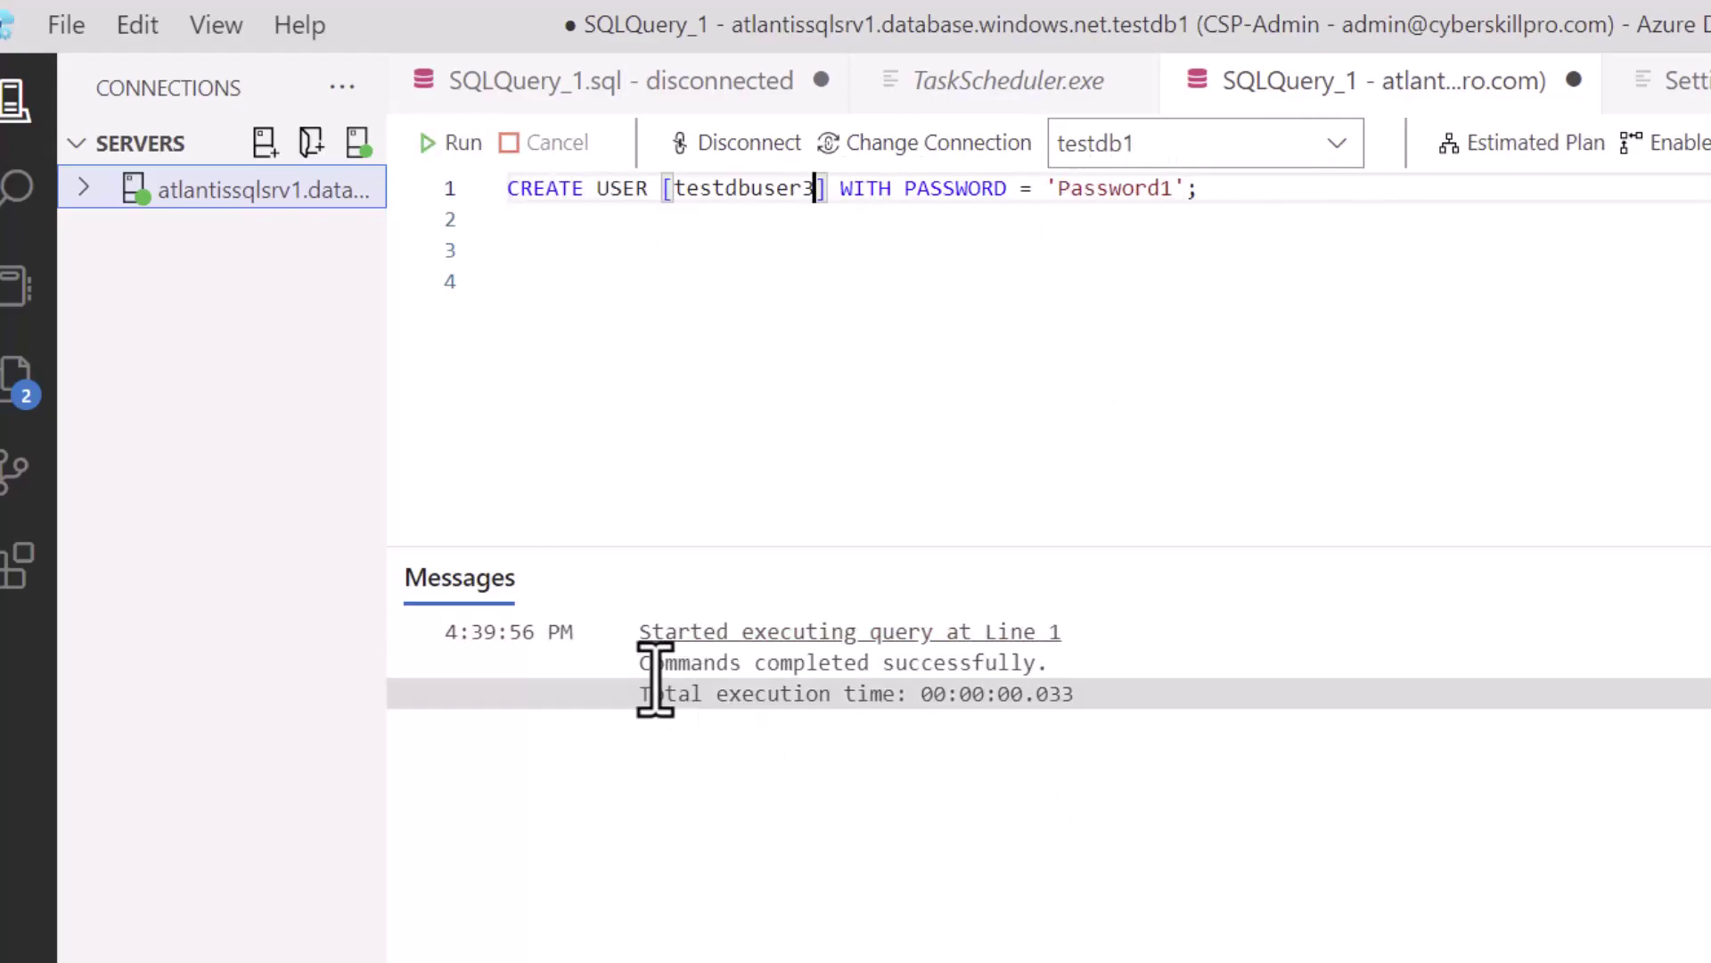
left_click_drag(653, 670, 1232, 686)
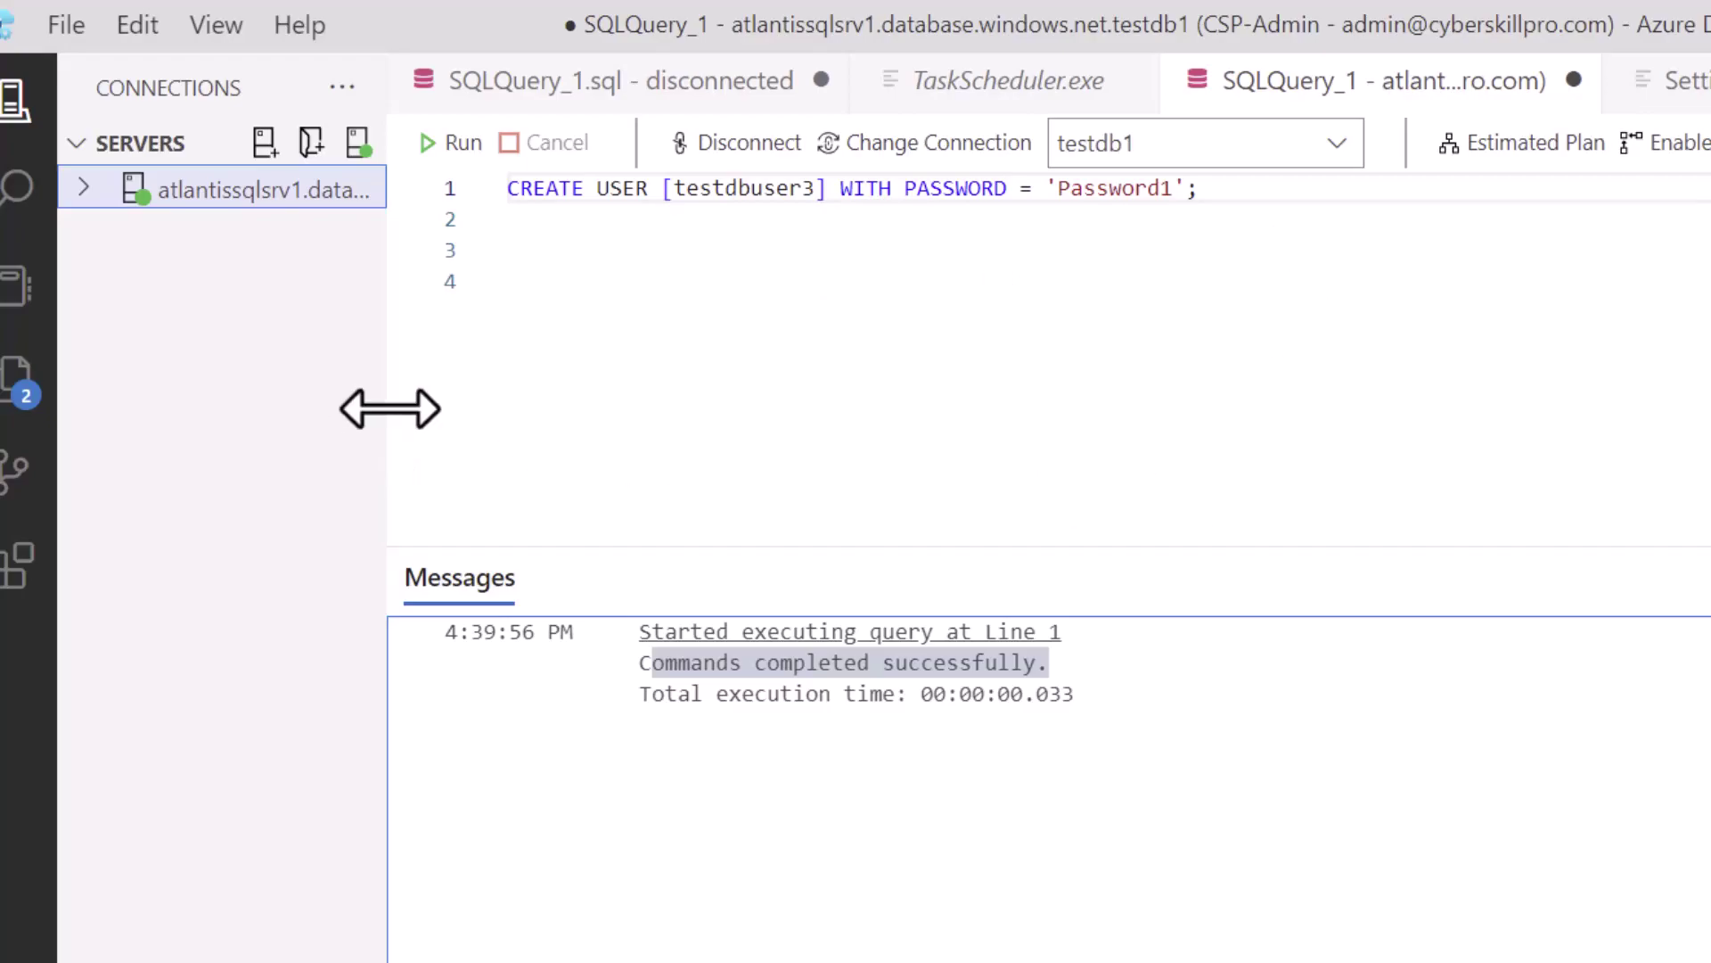
left_click_drag(387, 410, 483, 419)
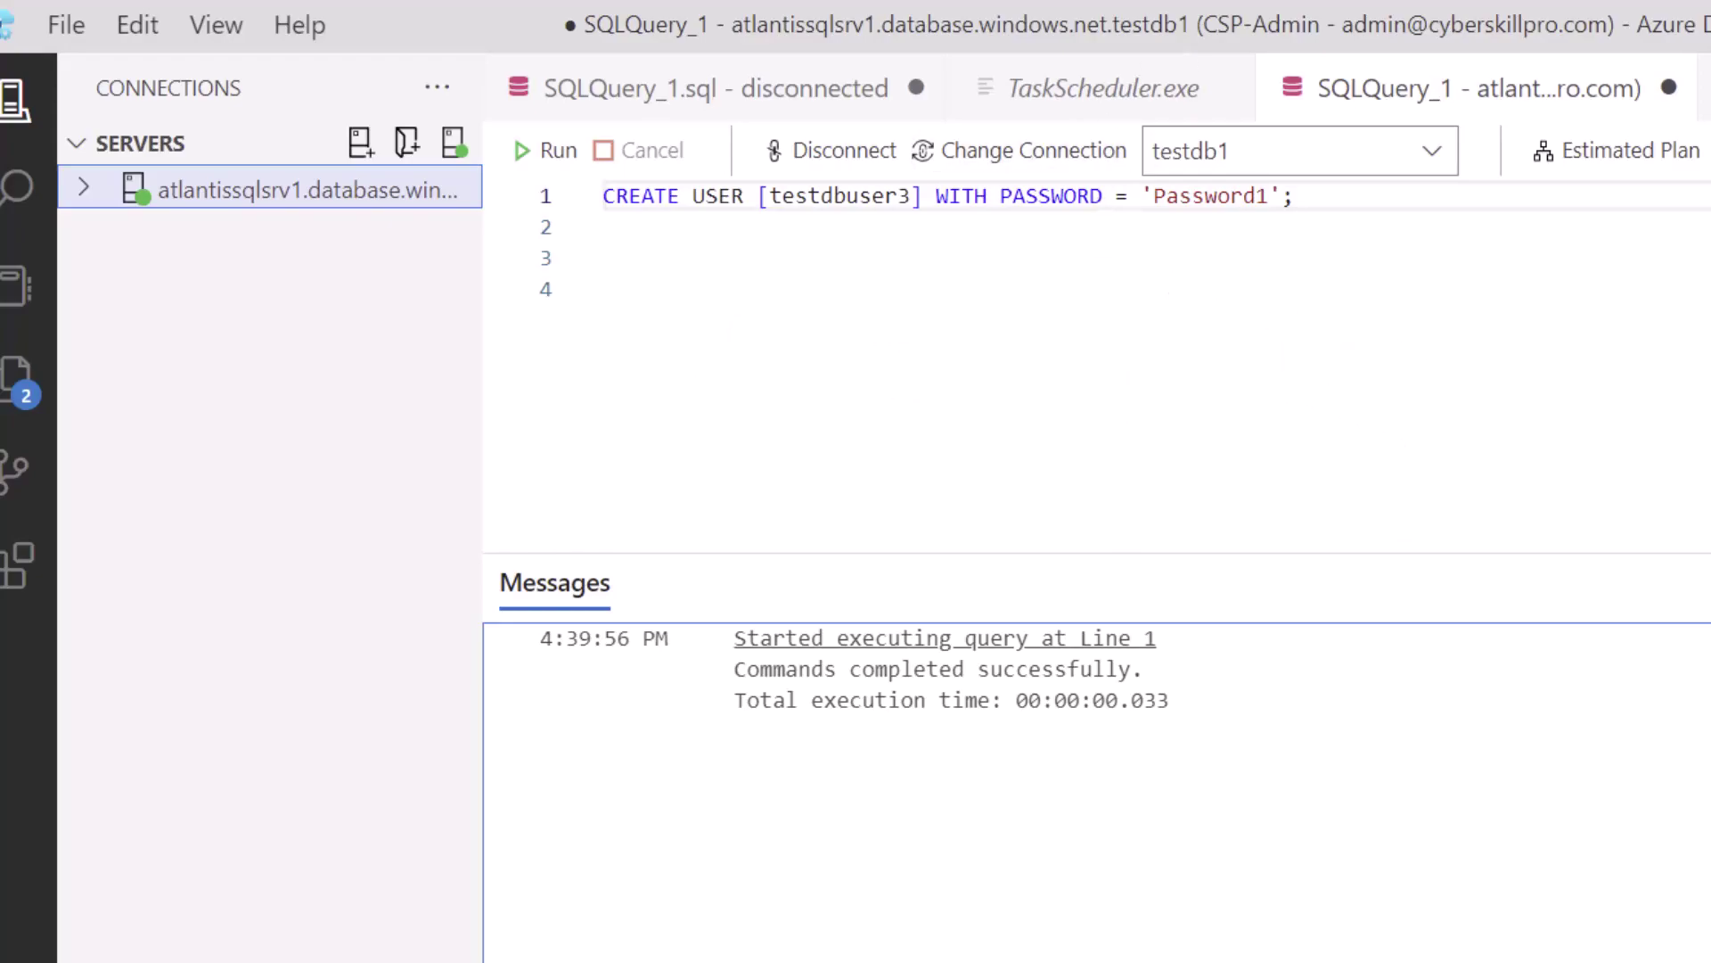
Switch to the Azure portal and open the audit logs from testdb1's auditing settings
key("alt+Tab")
left_click(145, 509)
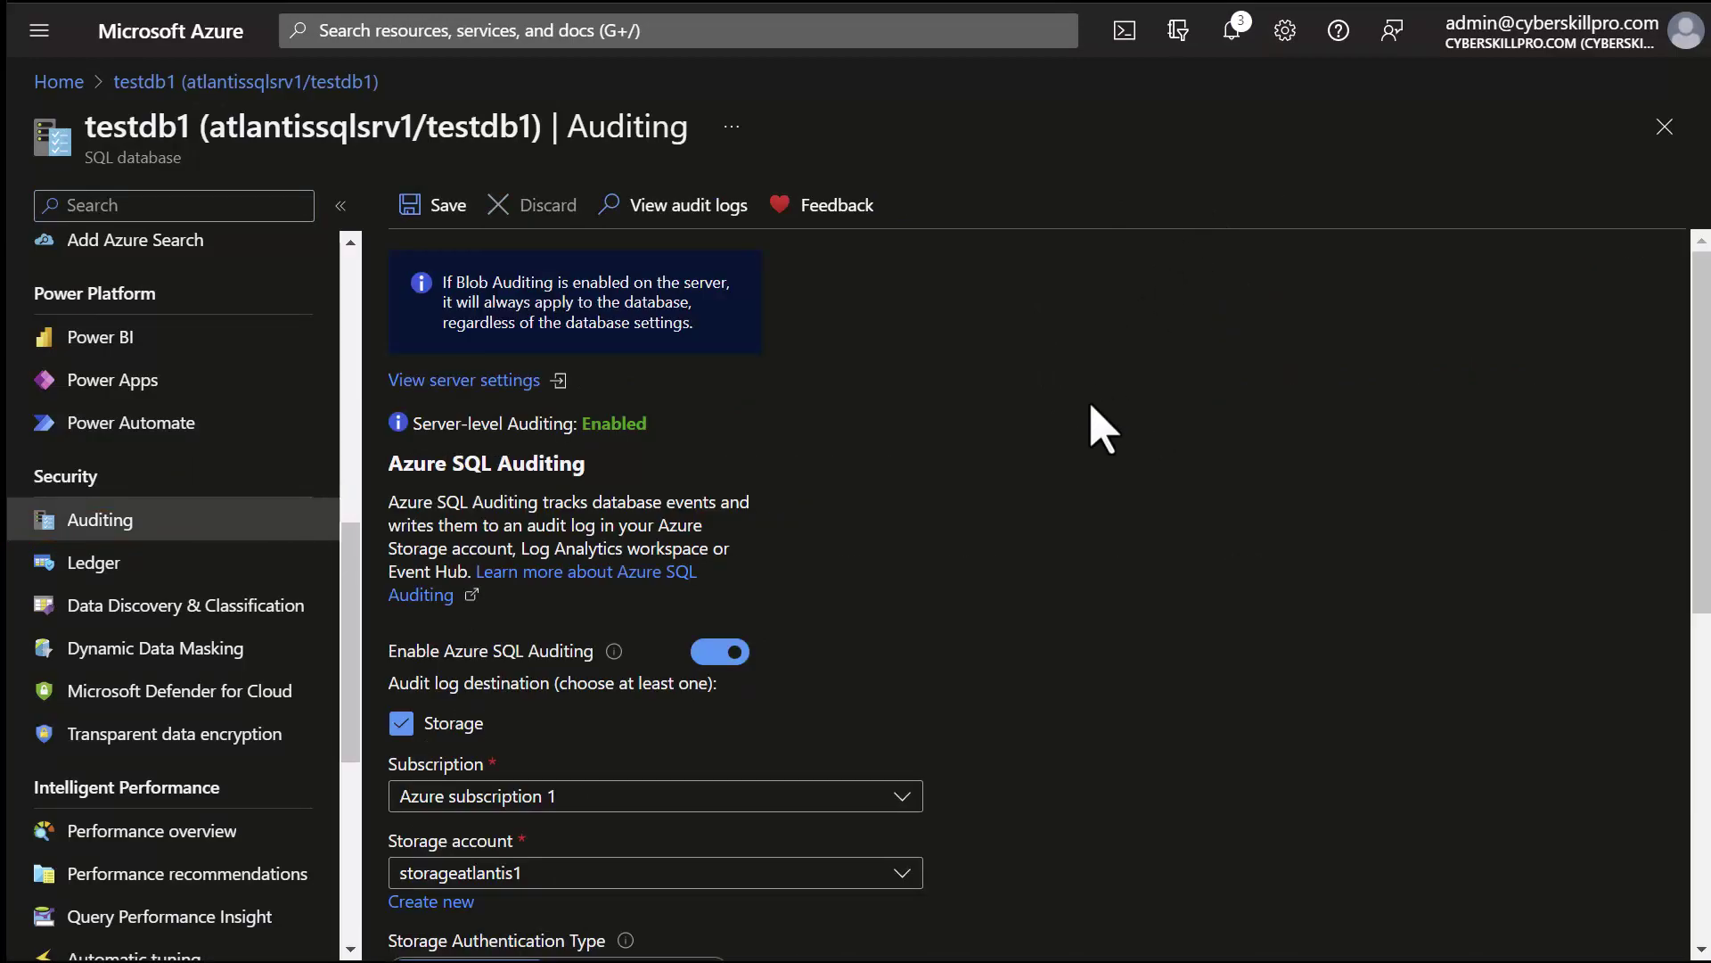
left_click(713, 207)
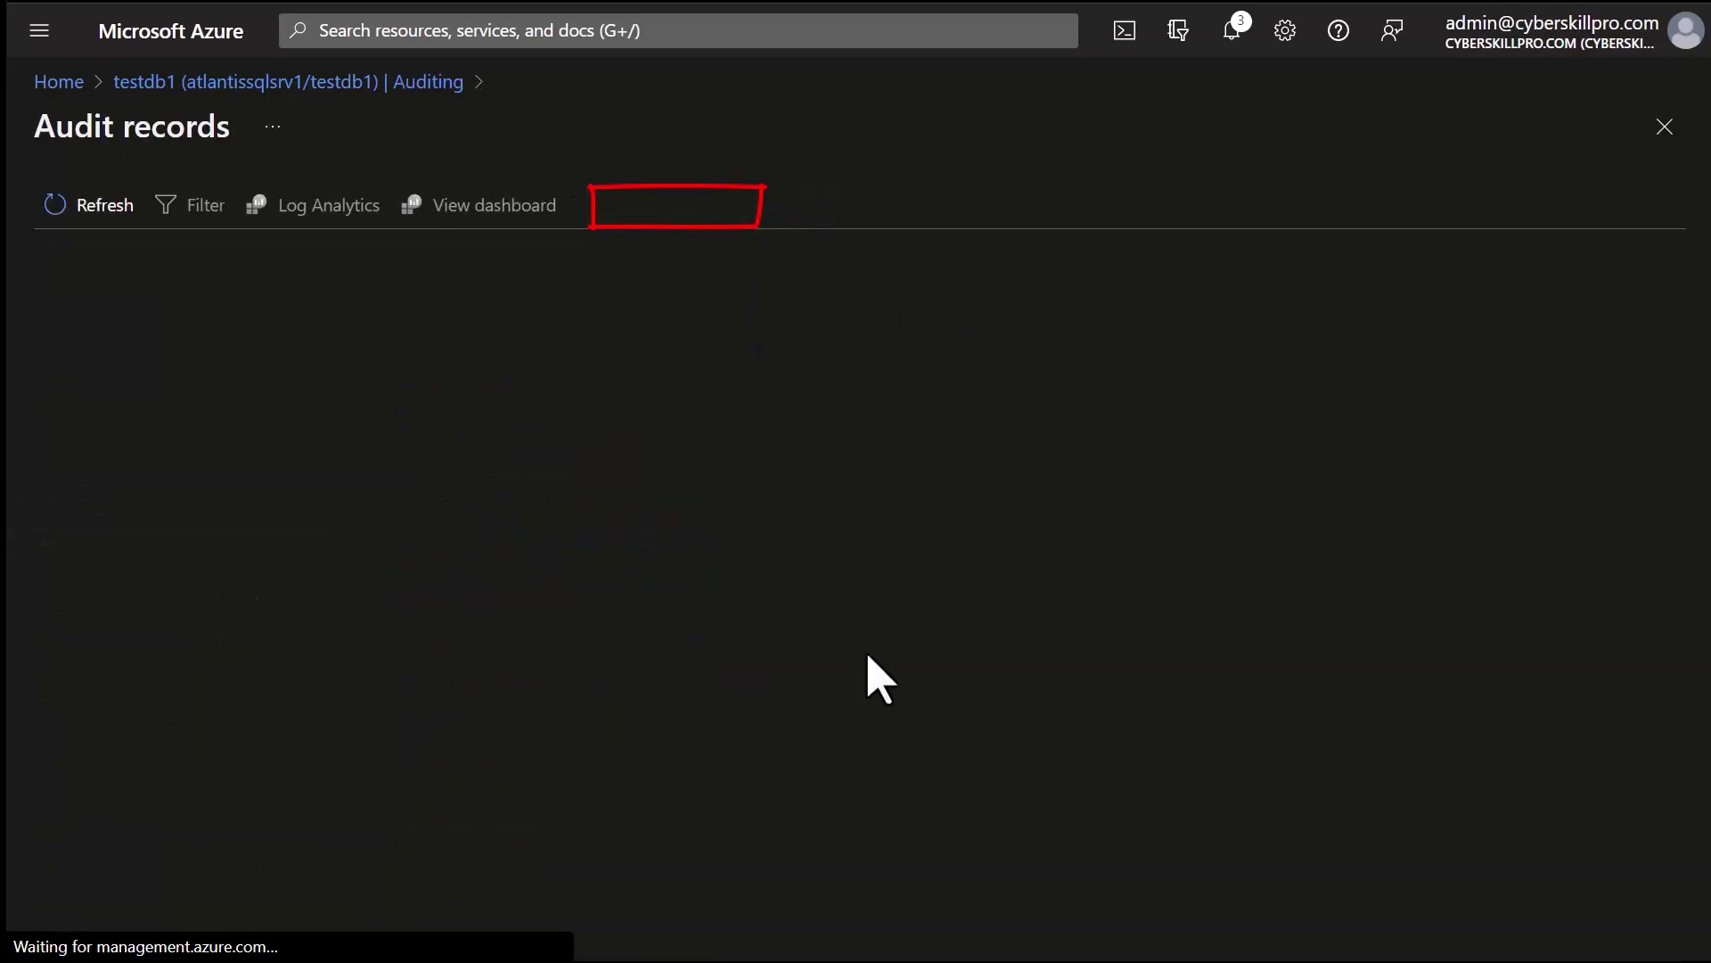
Review the server audit records for testdb1 and switch the audit source to Database audit
left_click(139, 309)
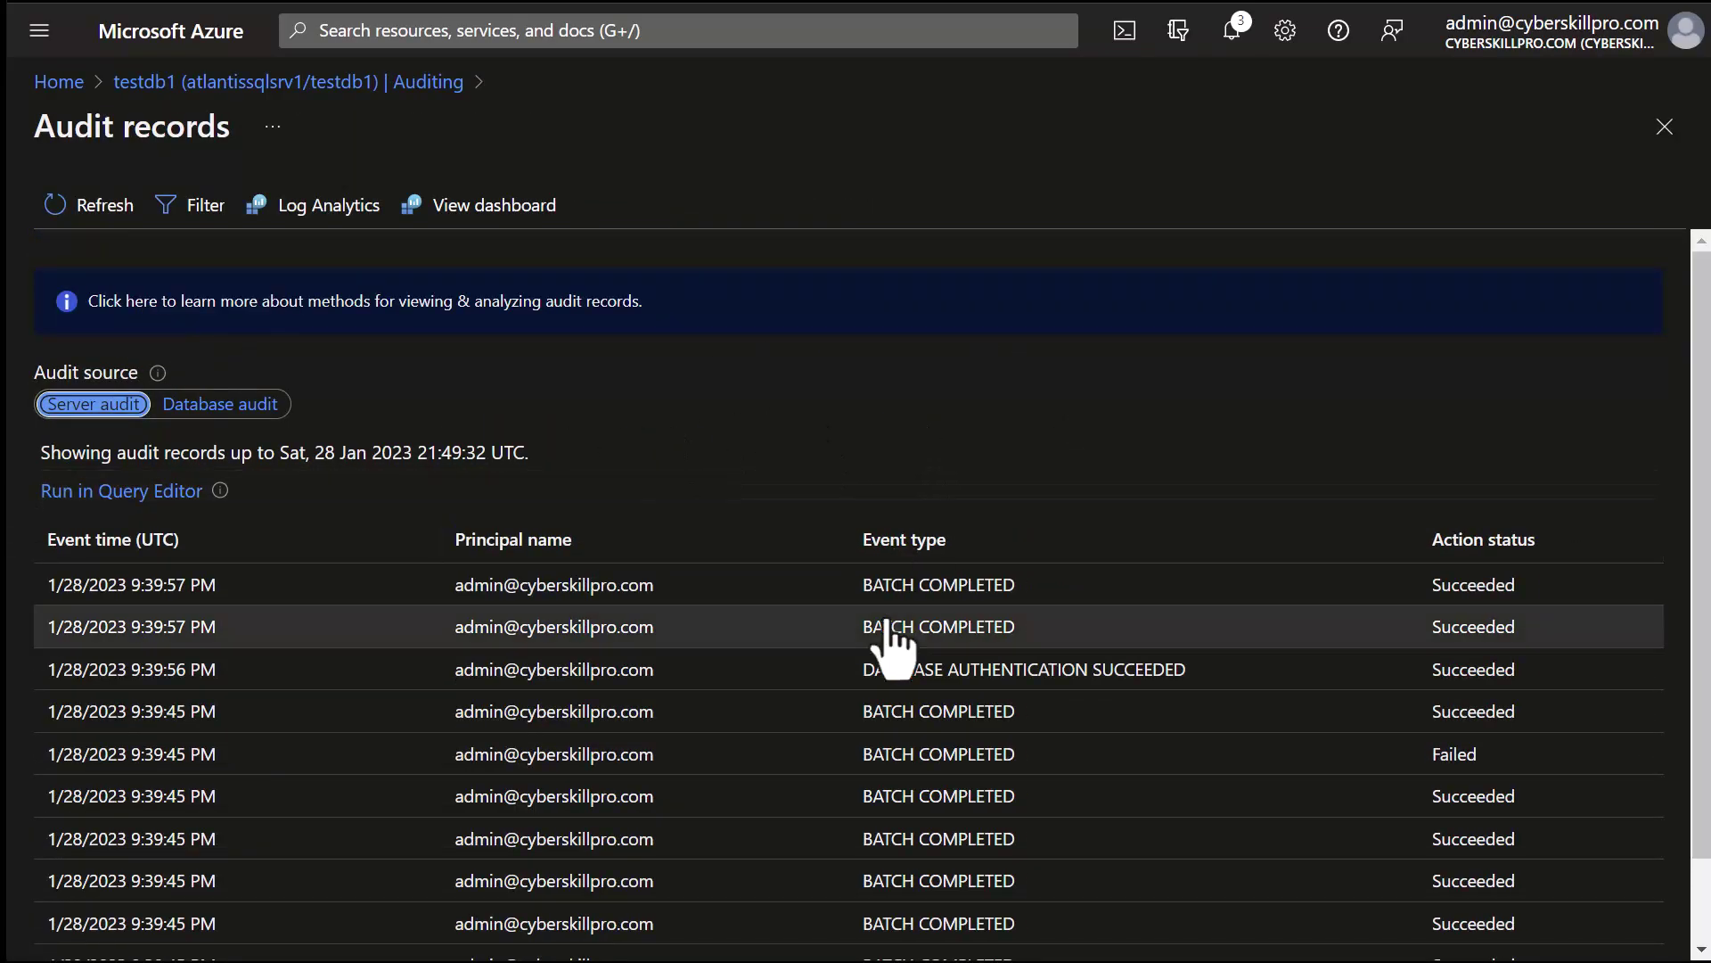
scroll(946, 637, "down", 1)
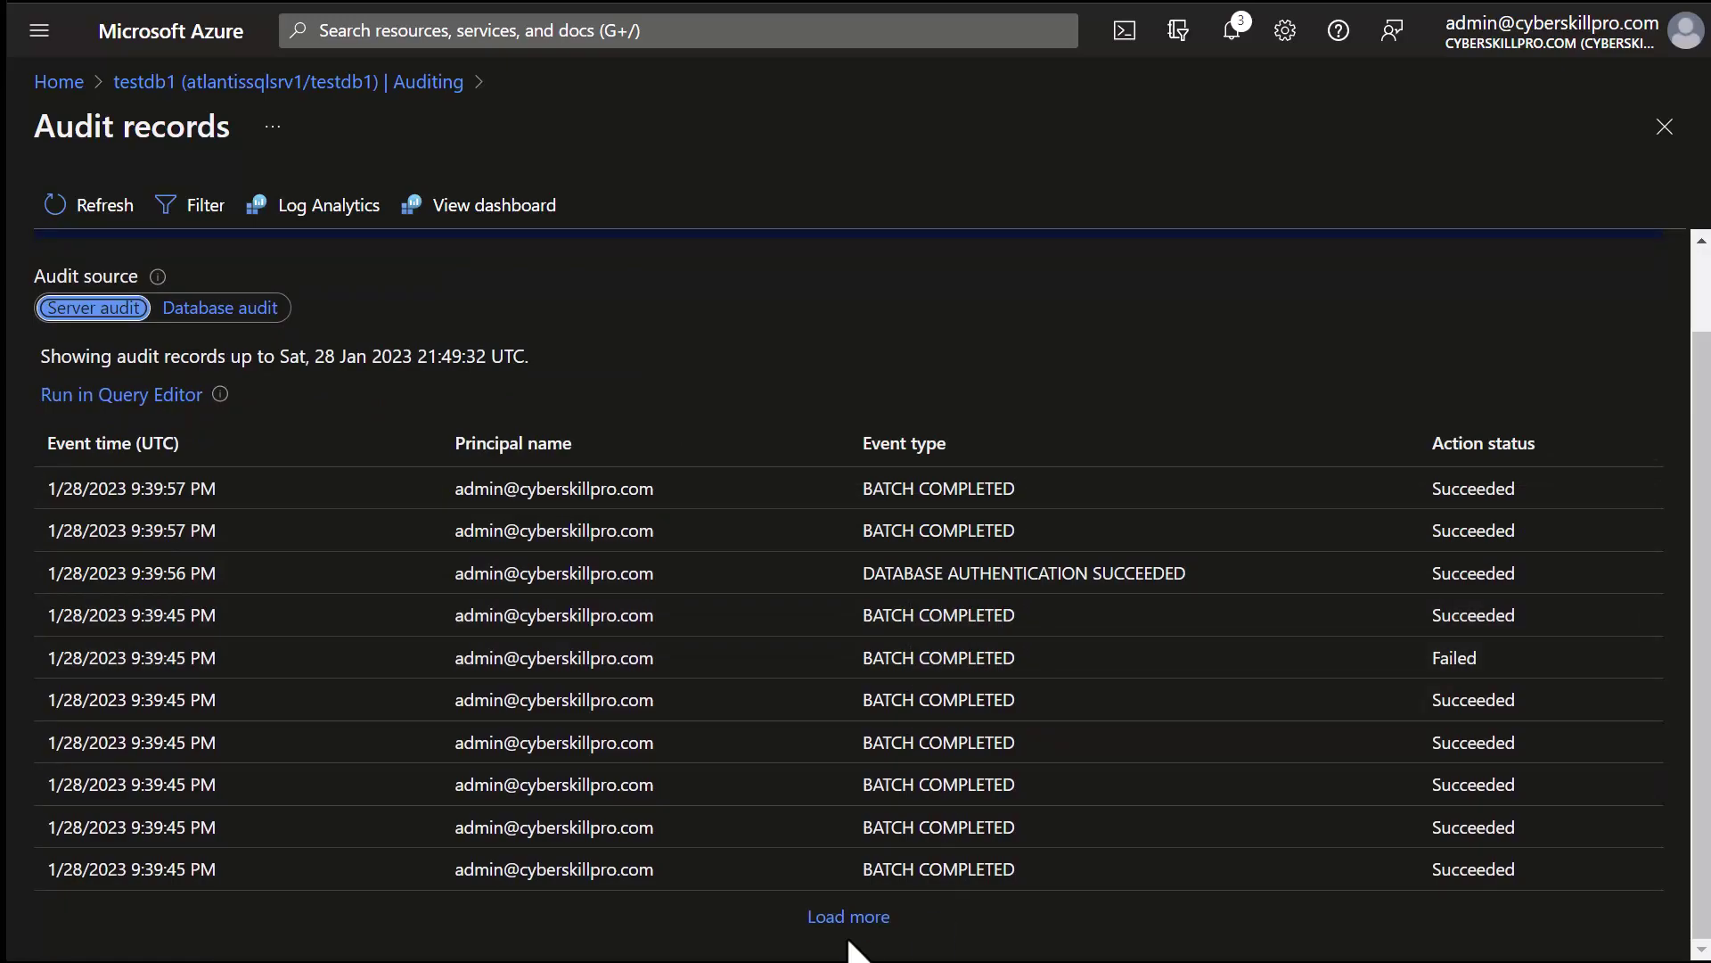
scroll(252, 526, "up", 1)
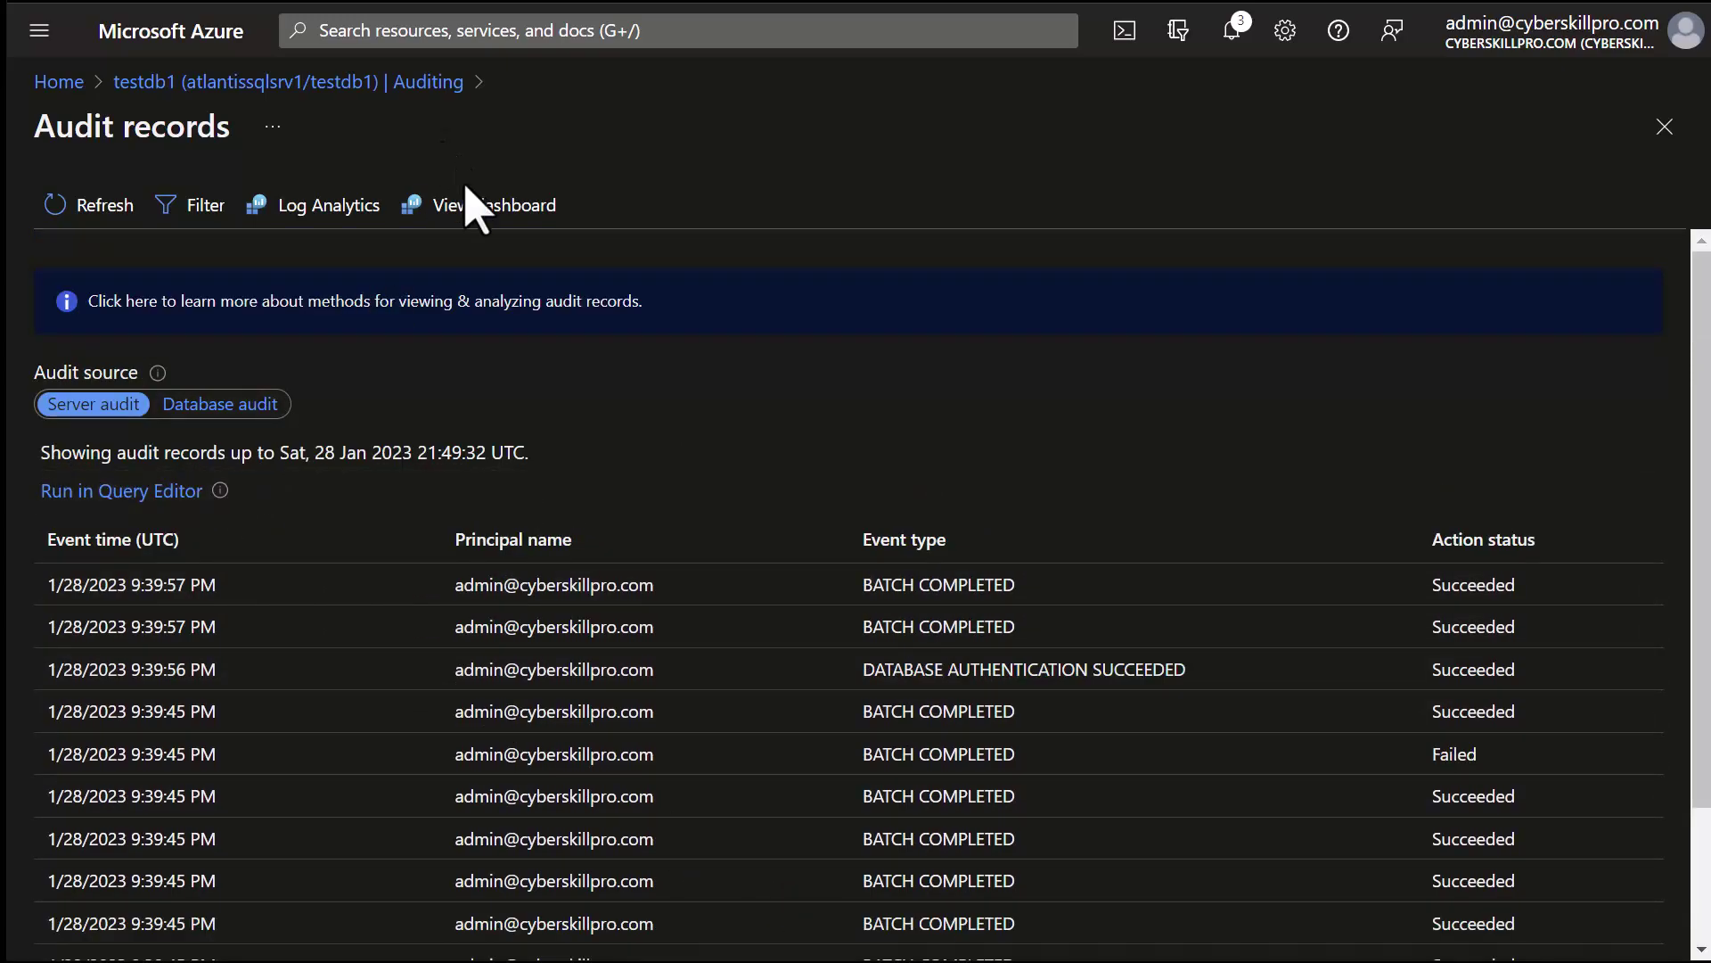
left_click(267, 403)
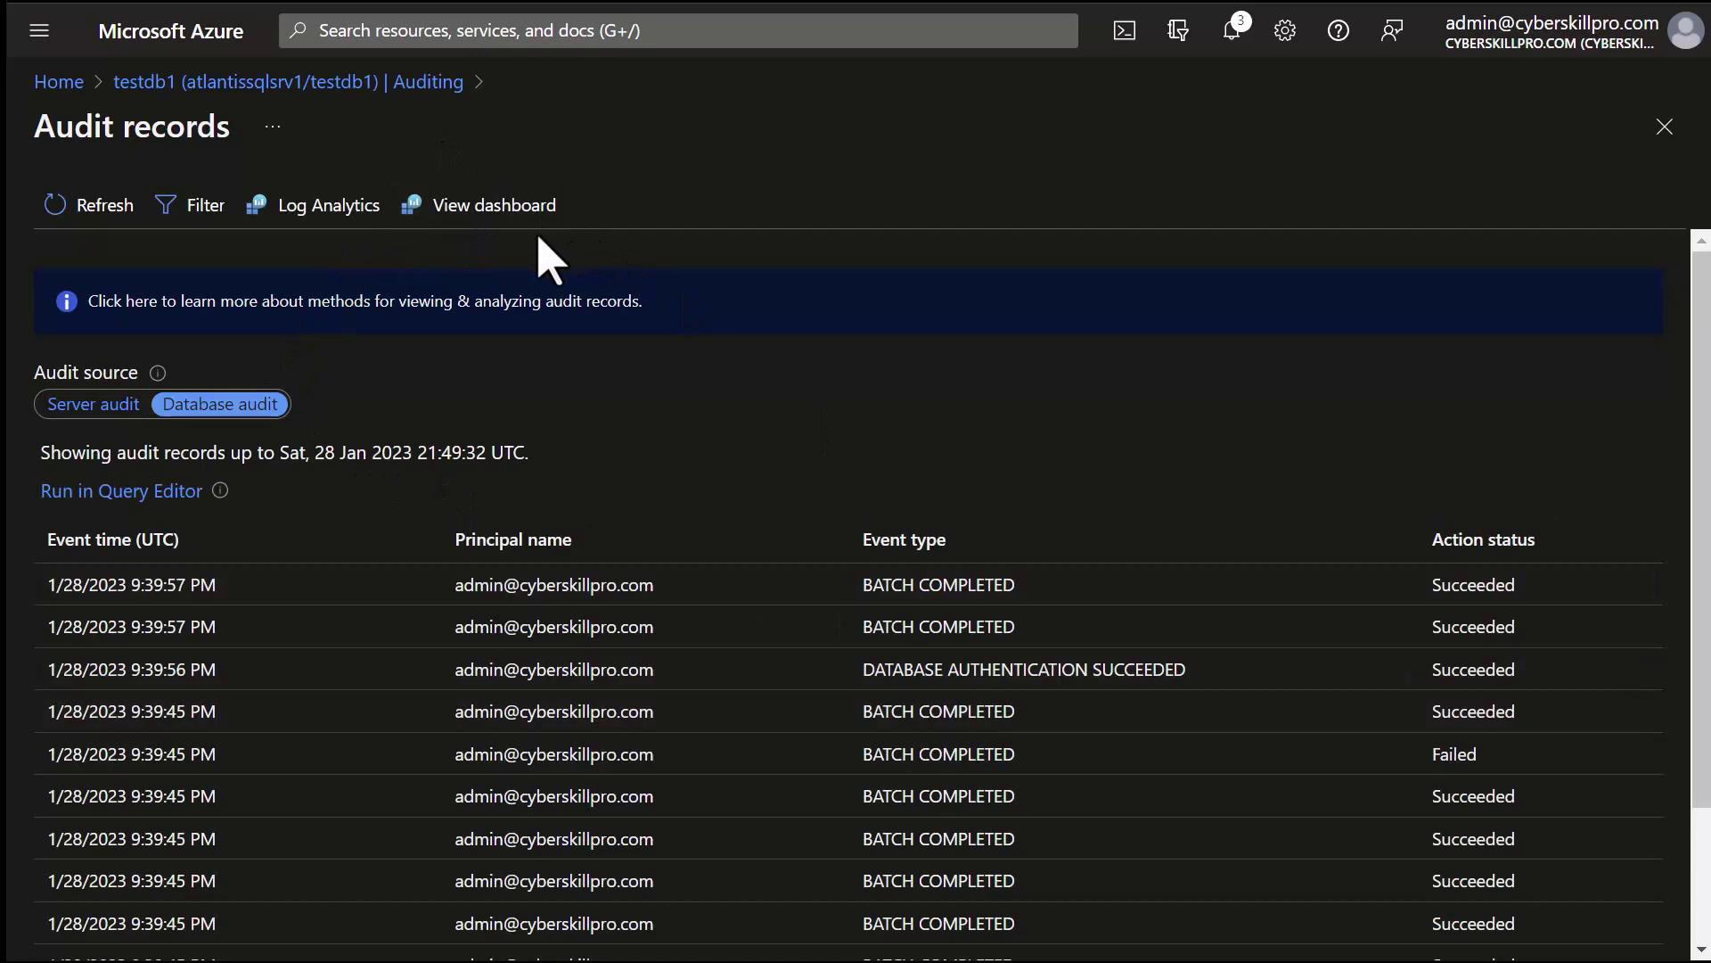
Open the database audit records in Log Analytics and look through the SQLSecurityAuditEvents query results
left_click(361, 207)
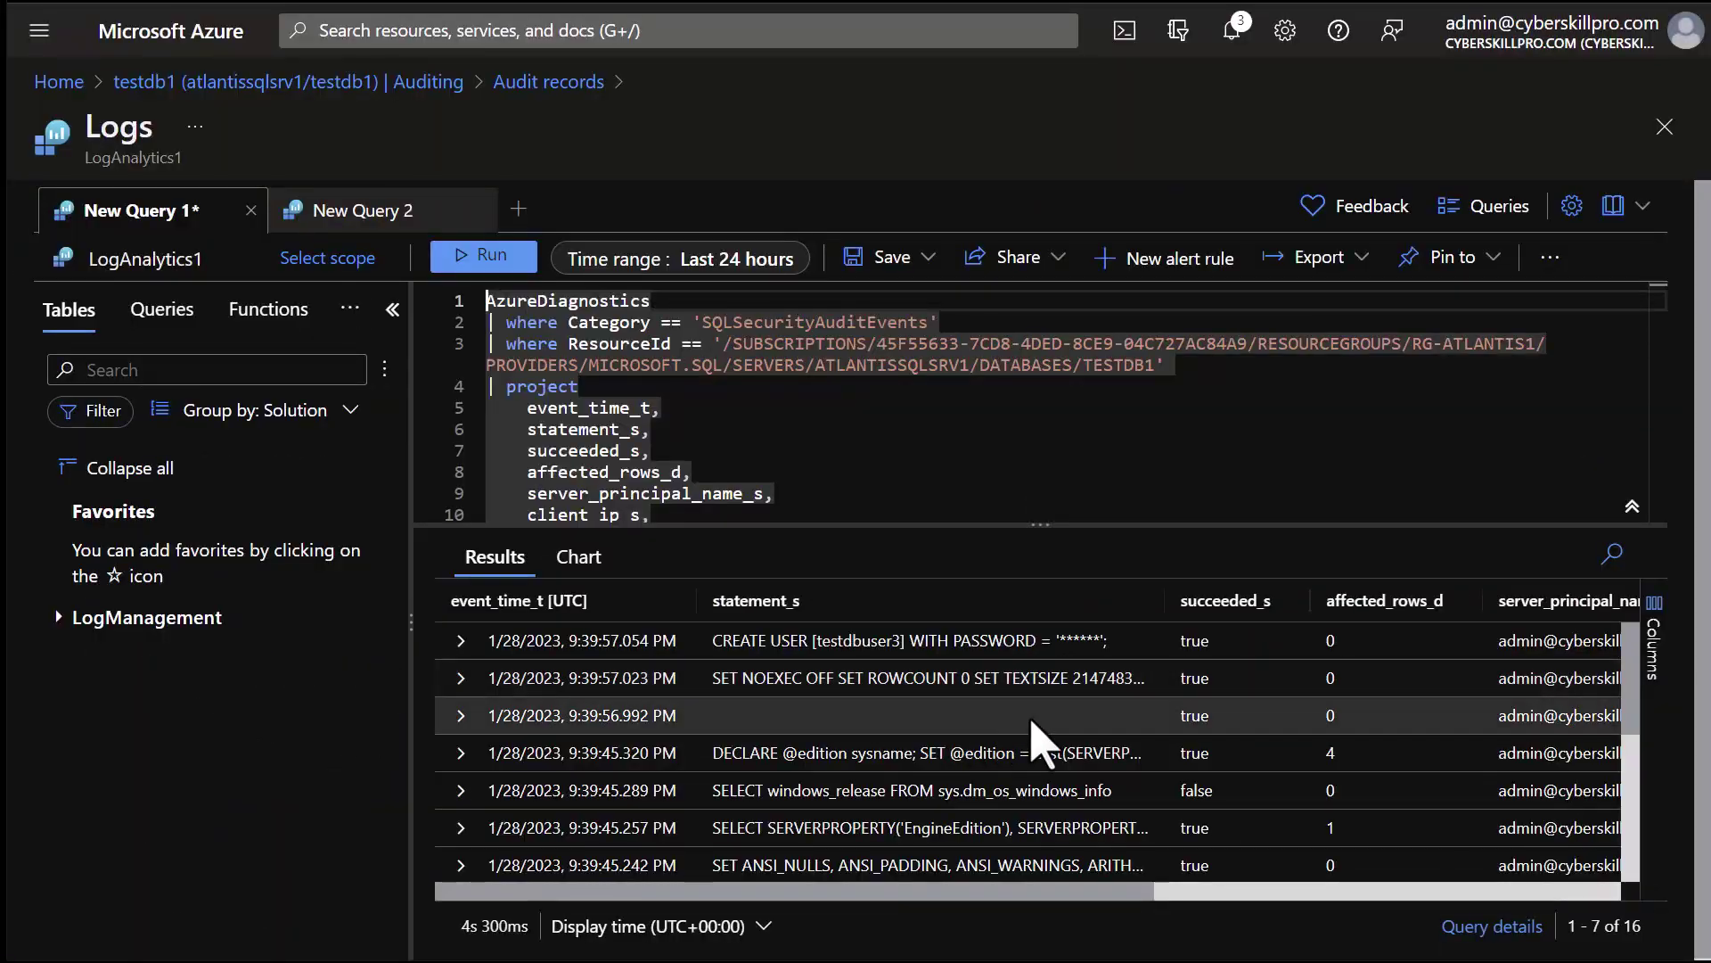
scroll(876, 666, "down", 3)
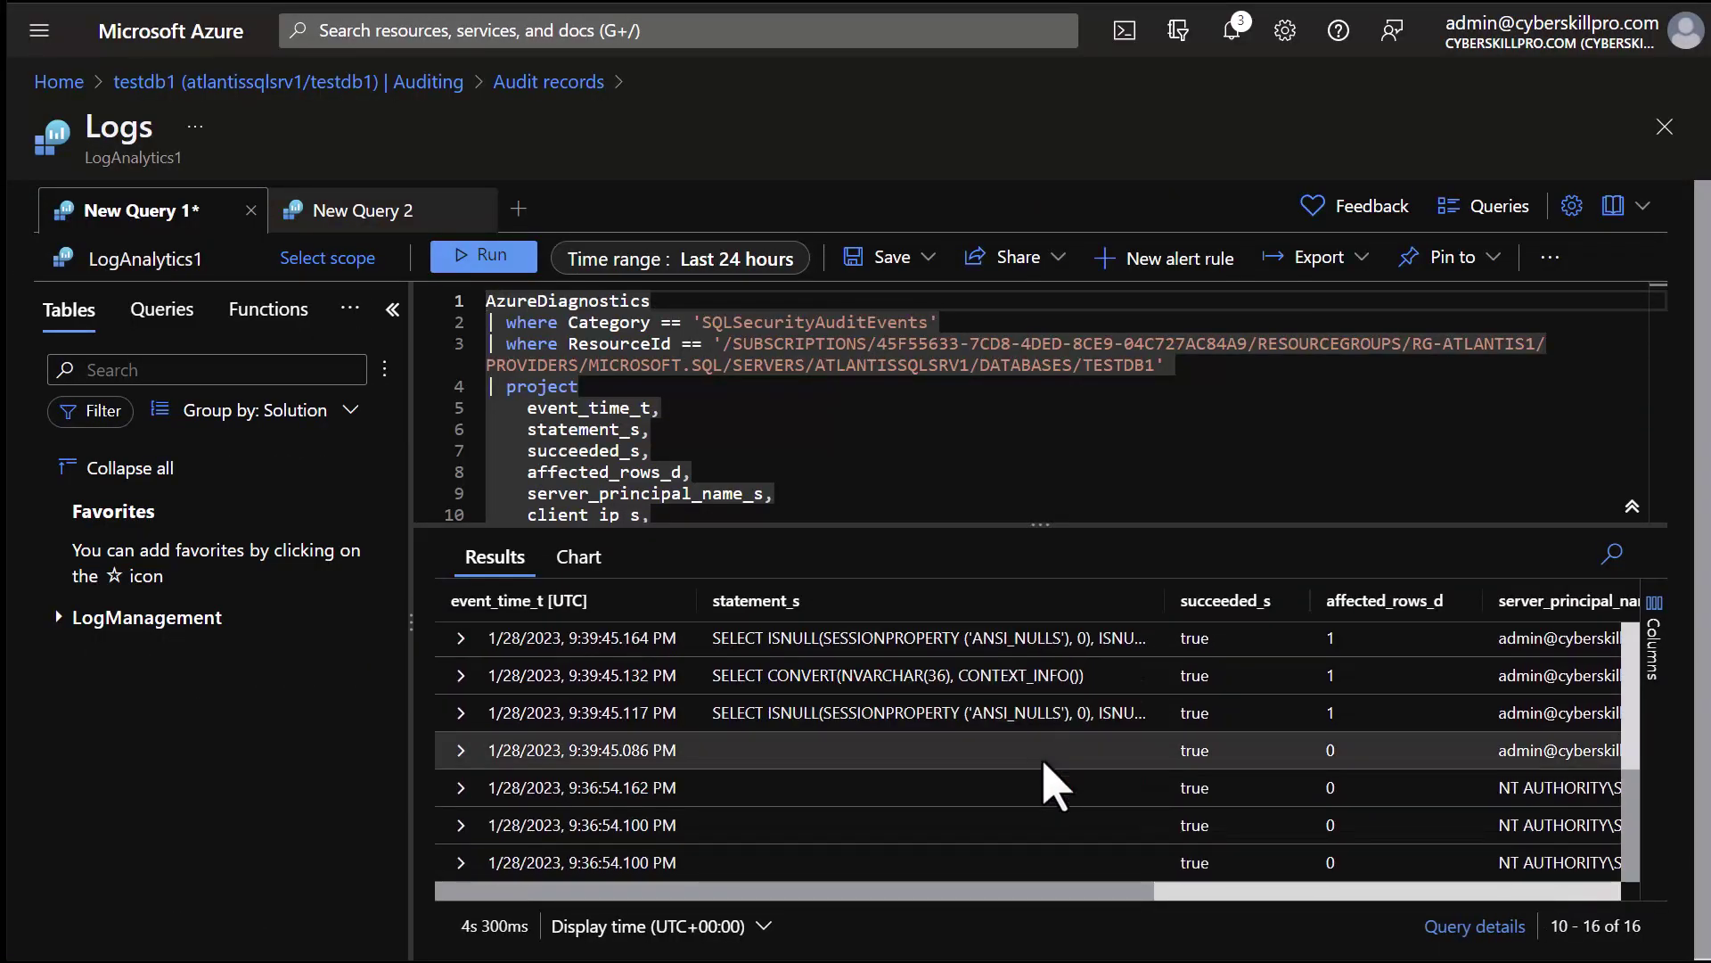
scroll(1172, 802, "up", 5)
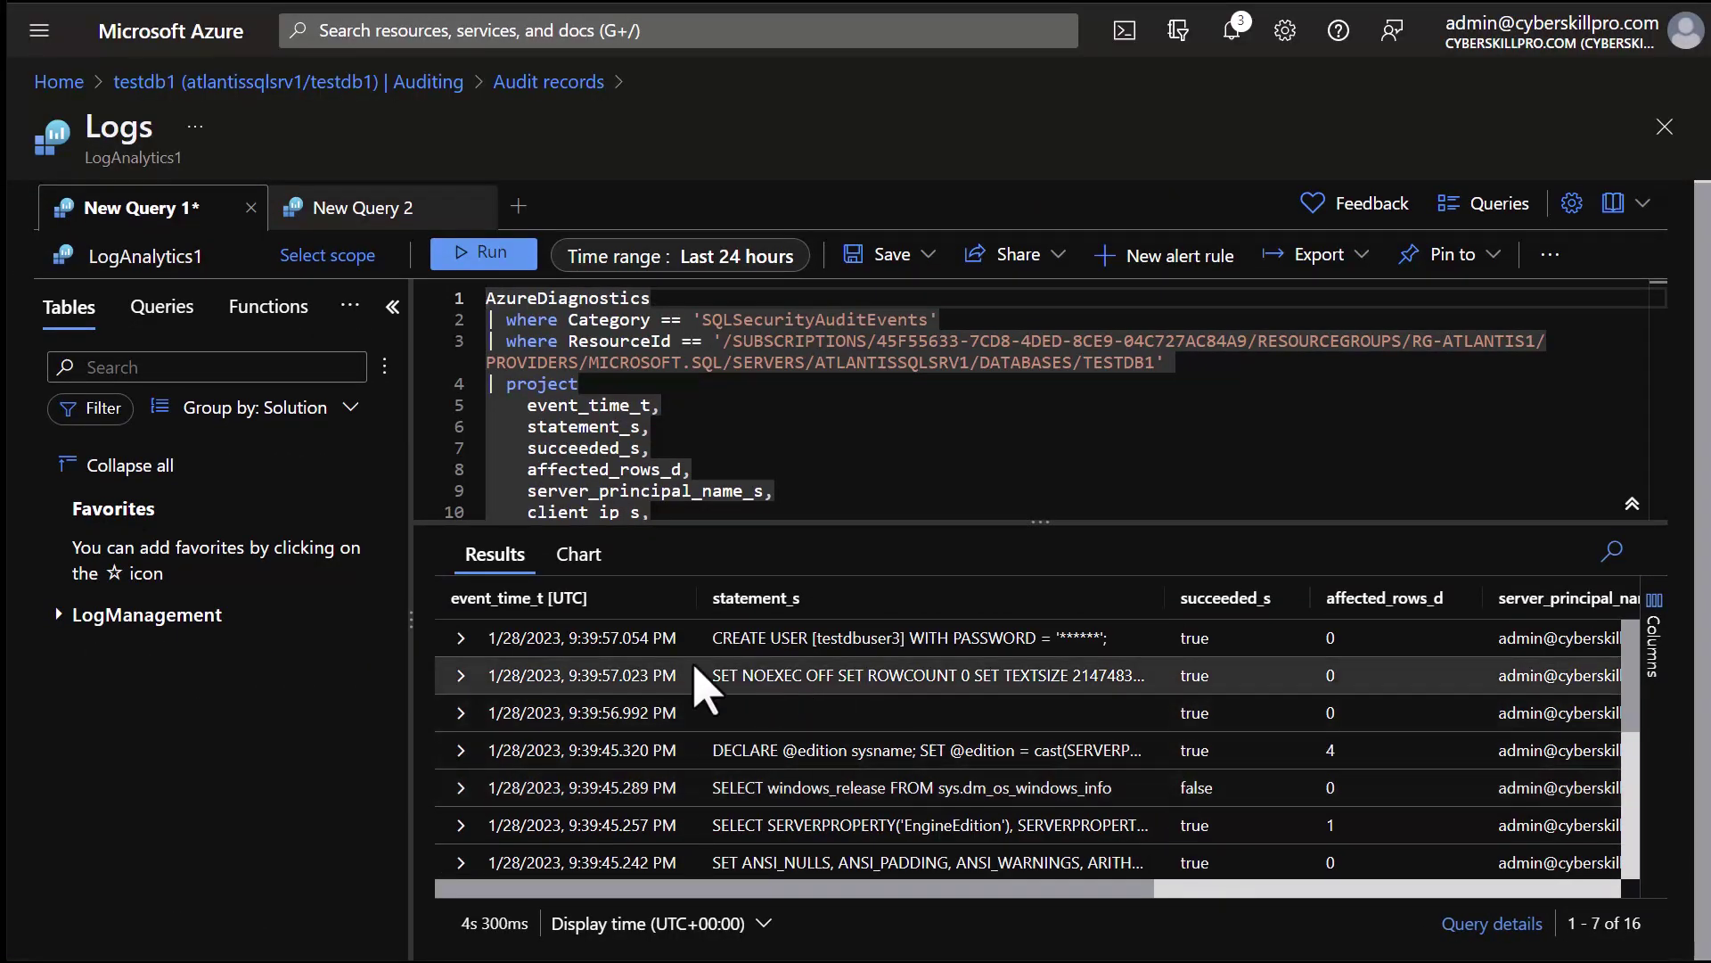
Examine the details of the CREATE USER [testdbuser3] audit event and view the query results as a chart
left_click(460, 638)
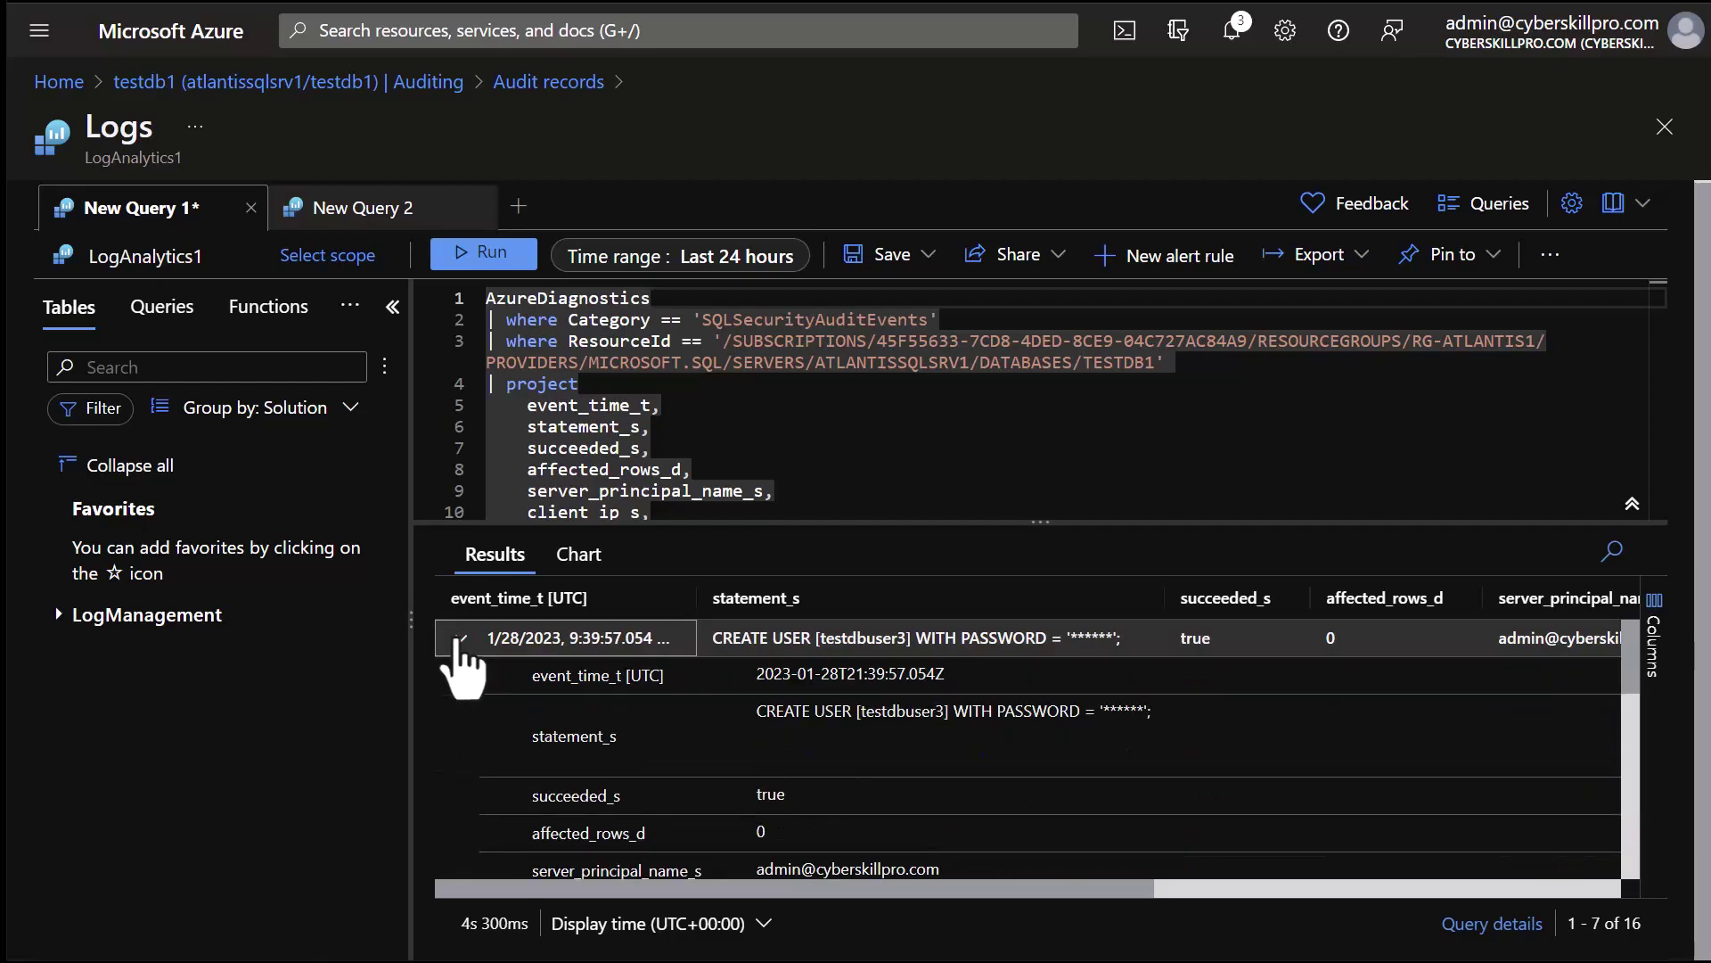
scroll(1081, 713, "down", 2)
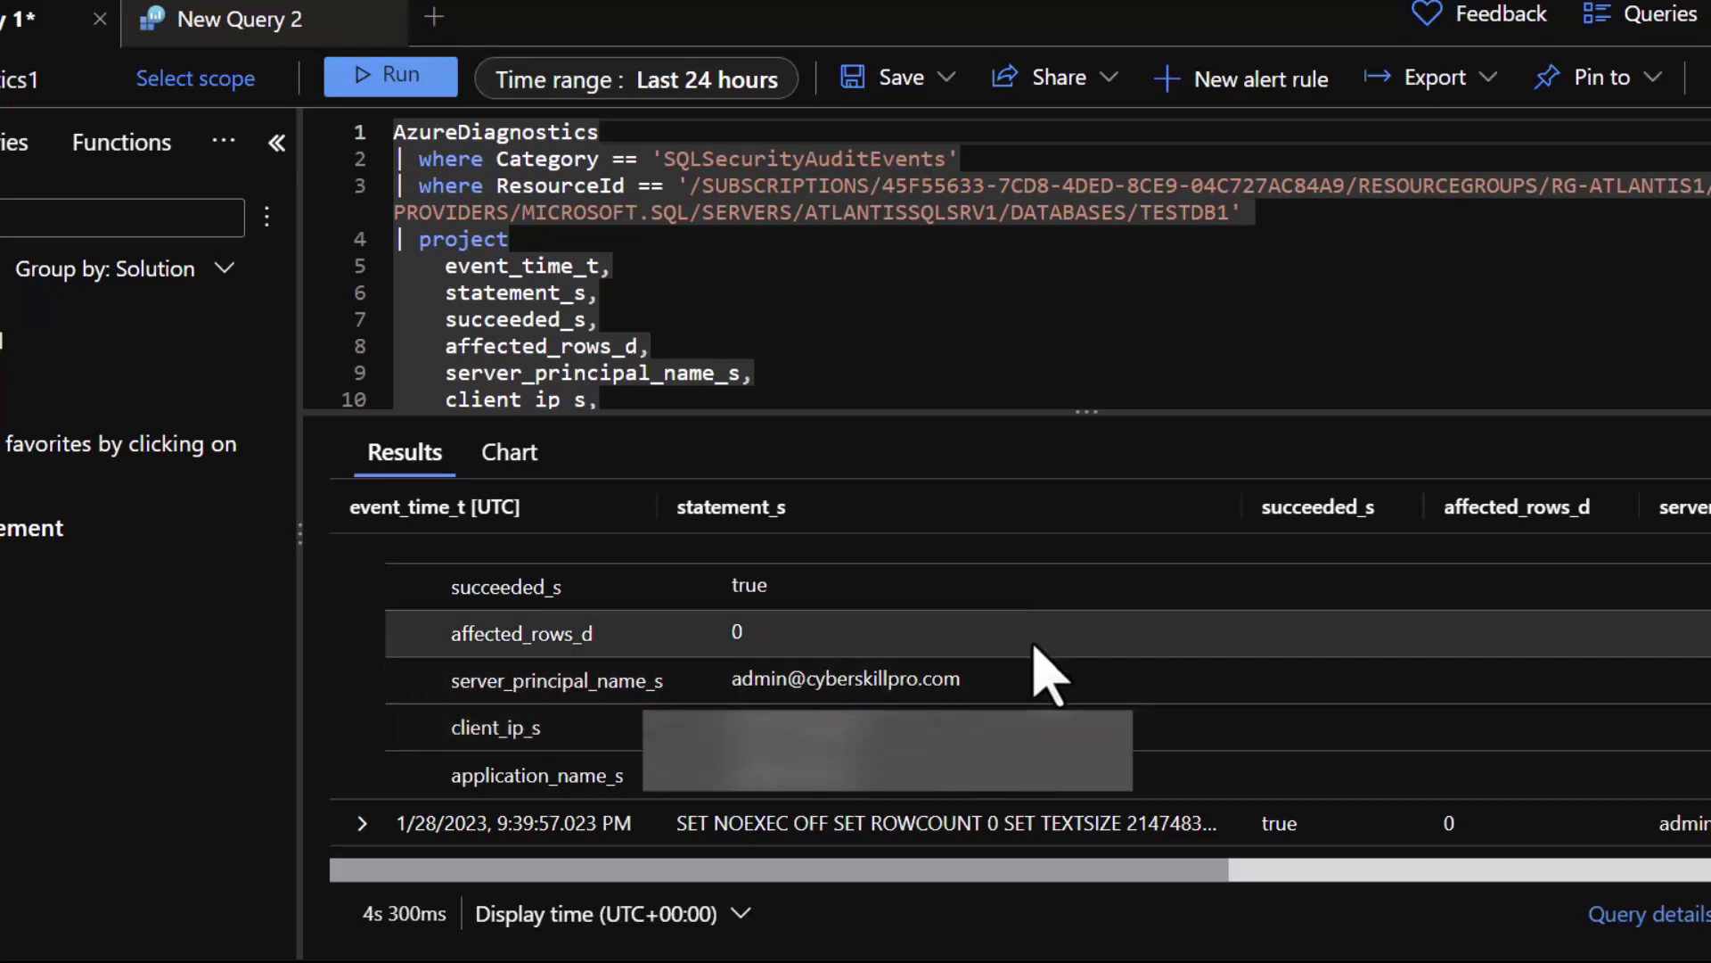
scroll(1034, 660, "up", 3)
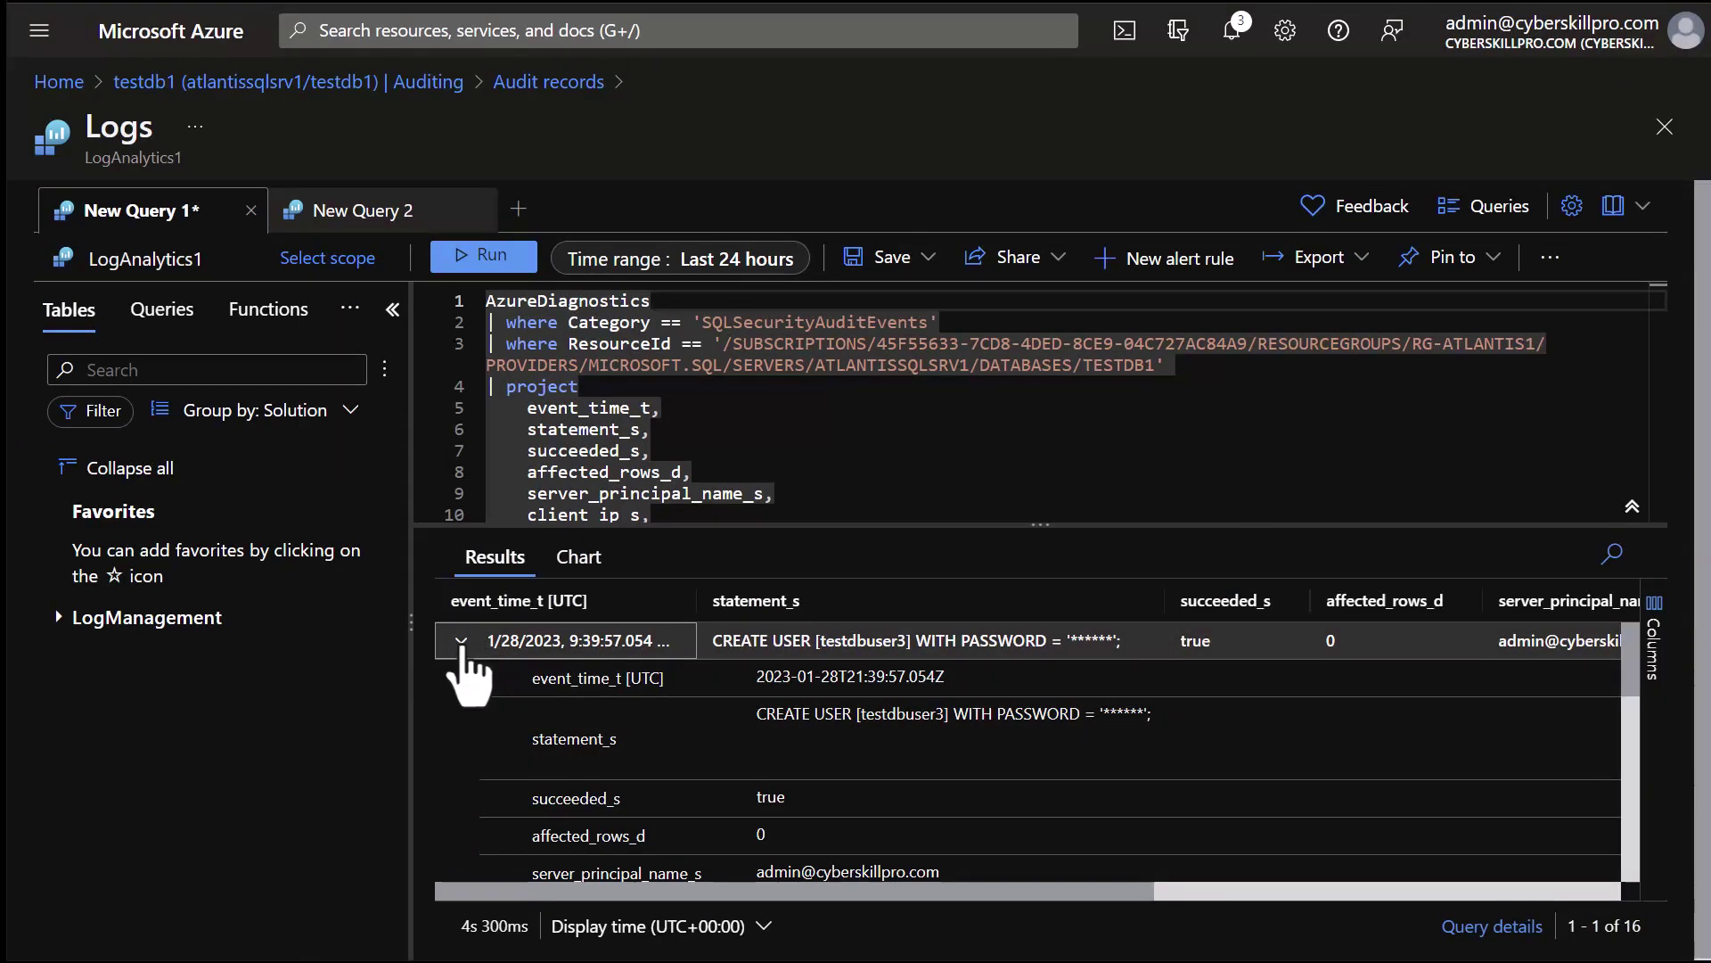
left_click(461, 642)
left_click(579, 558)
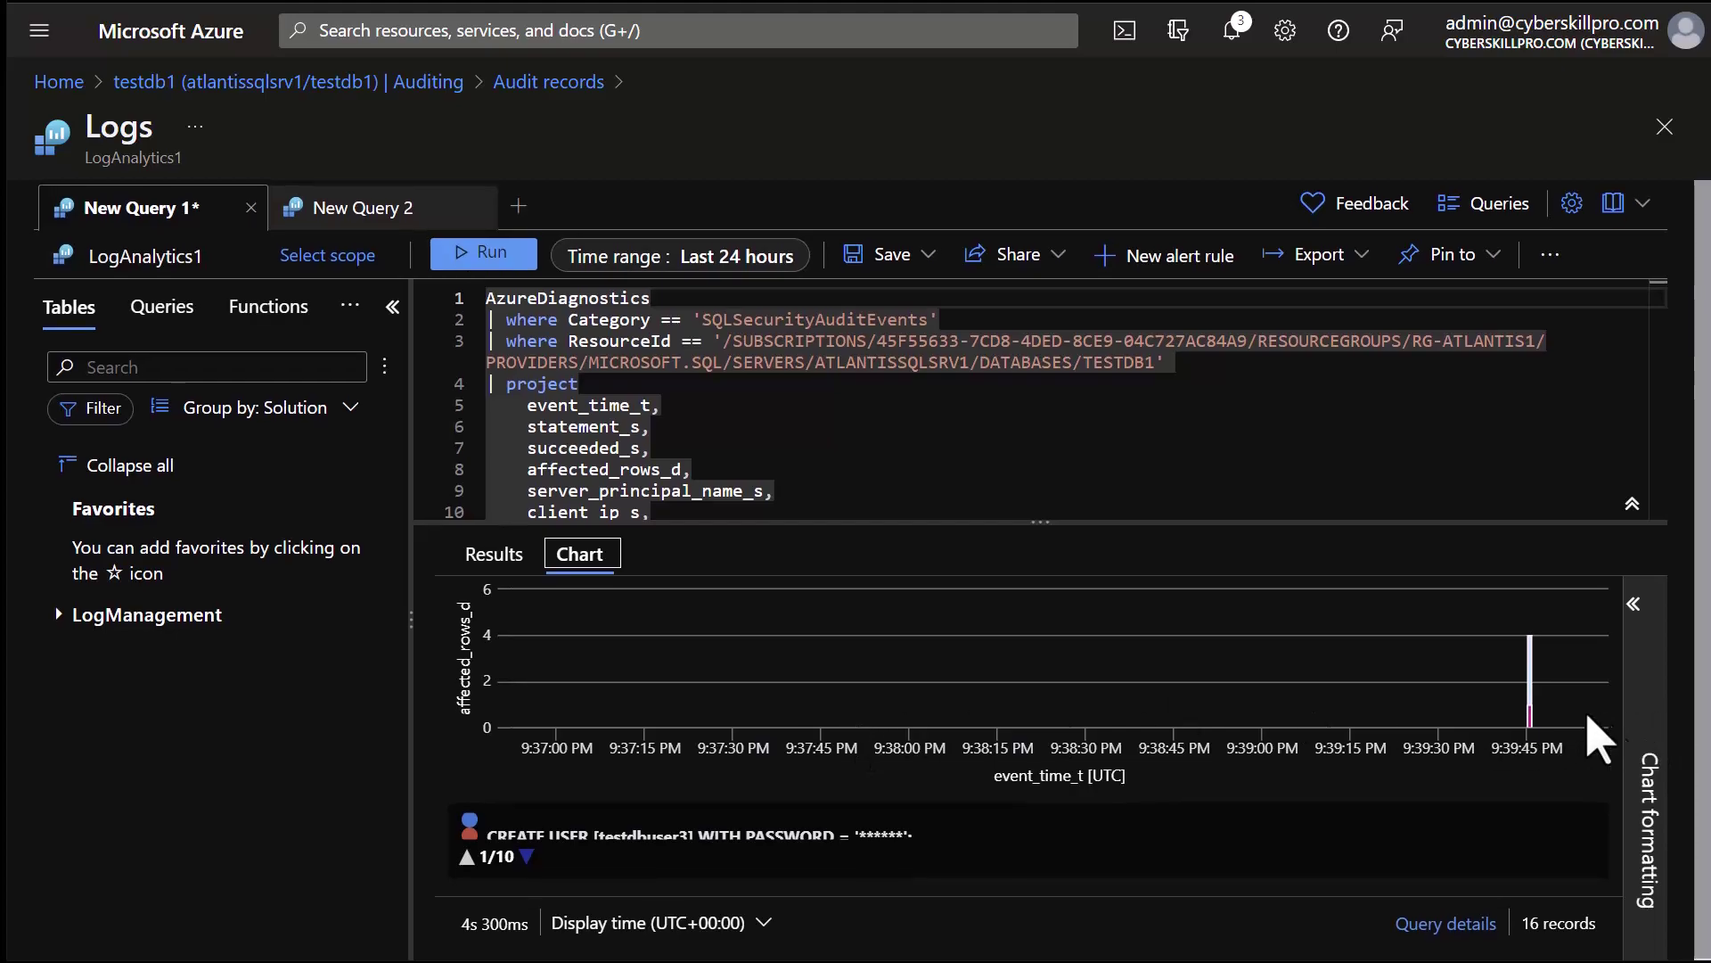
mouse_move(1530, 642)
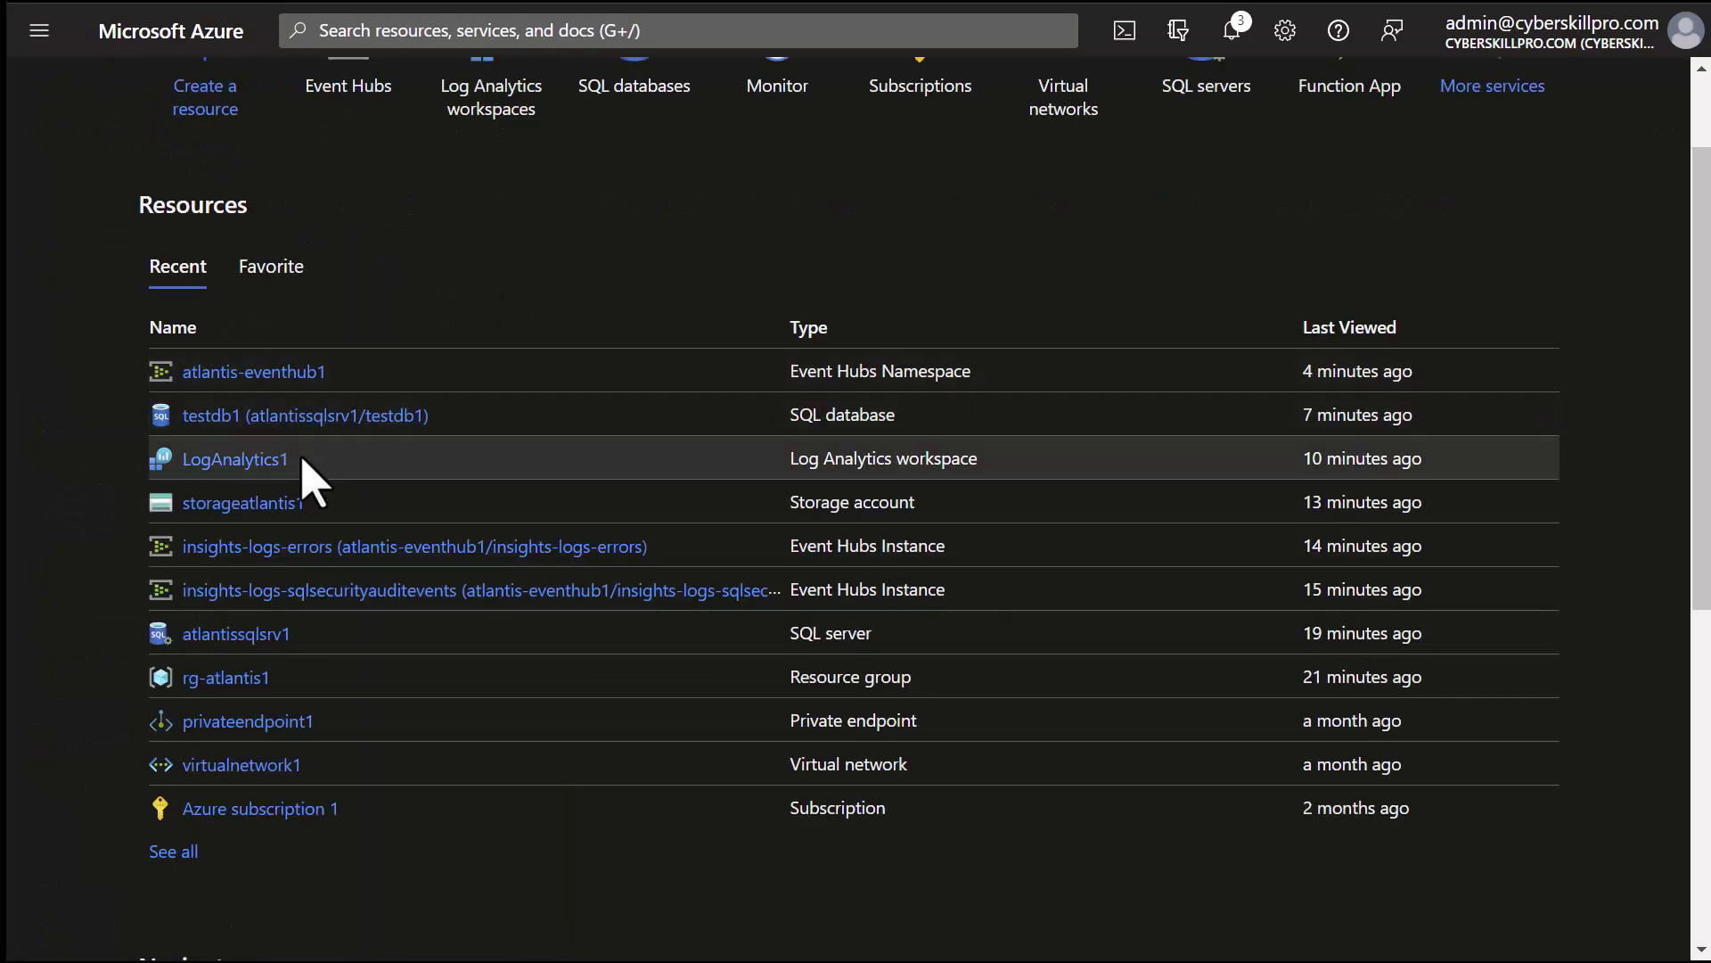
Open testdb1 from the atlantissqlsrv1 server's SQL databases and view the audit logs from its auditing settings
left_click(267, 633)
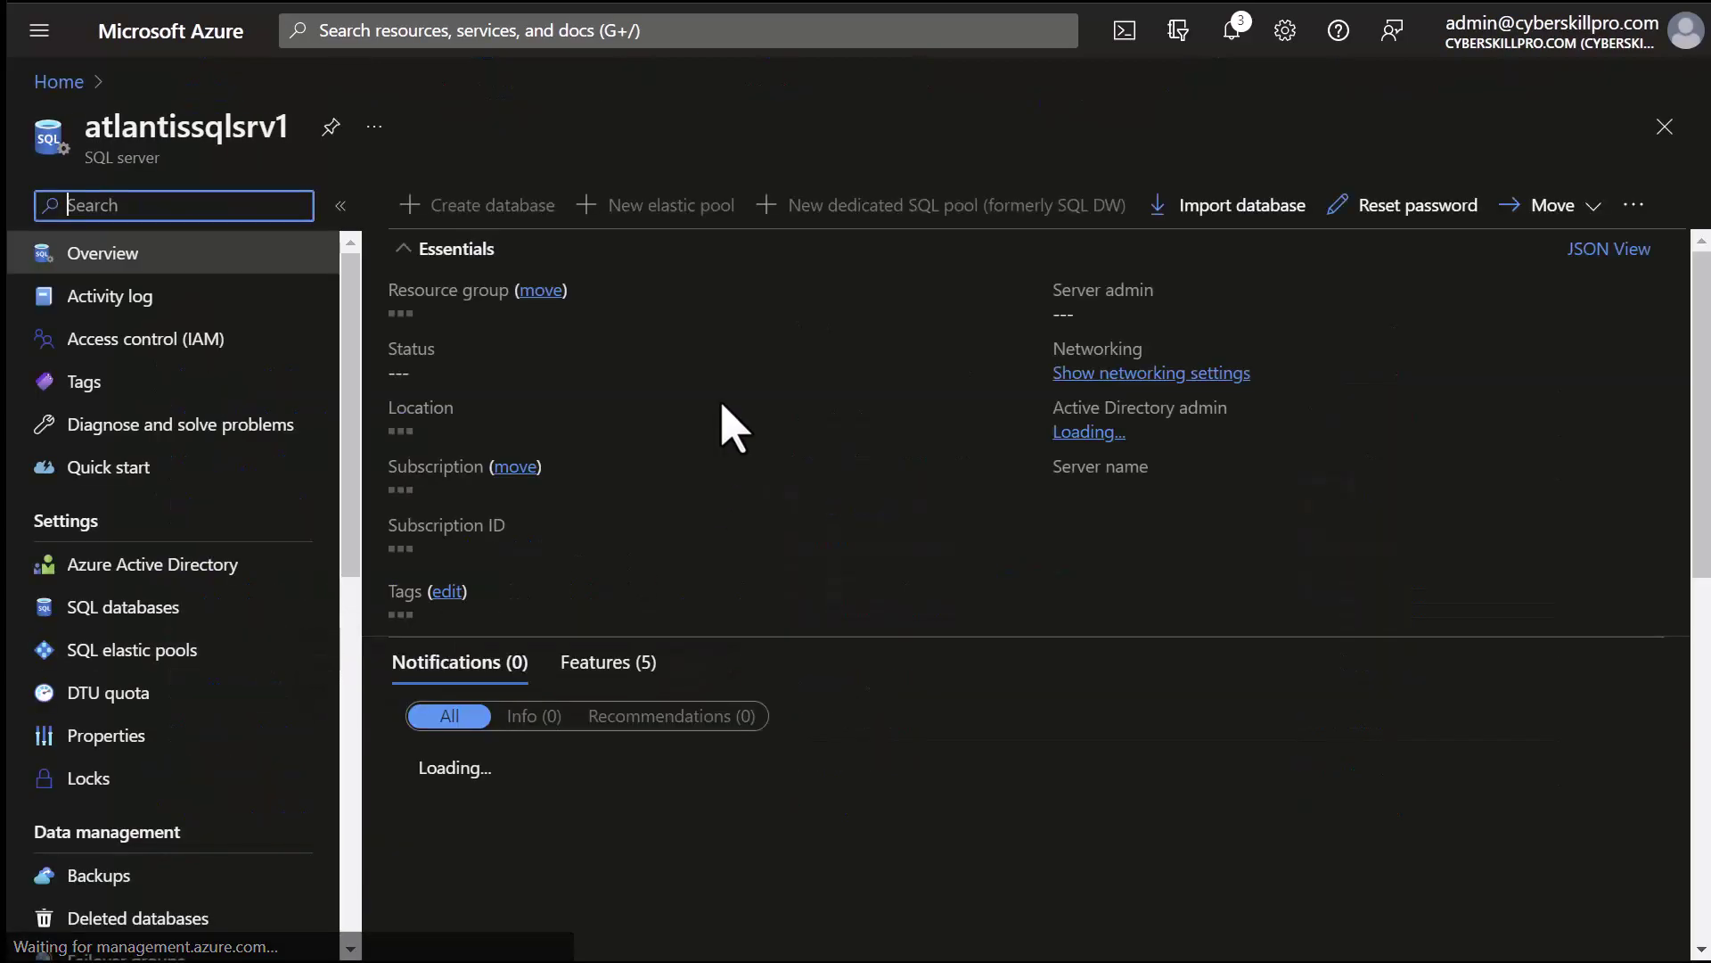
left_click(163, 605)
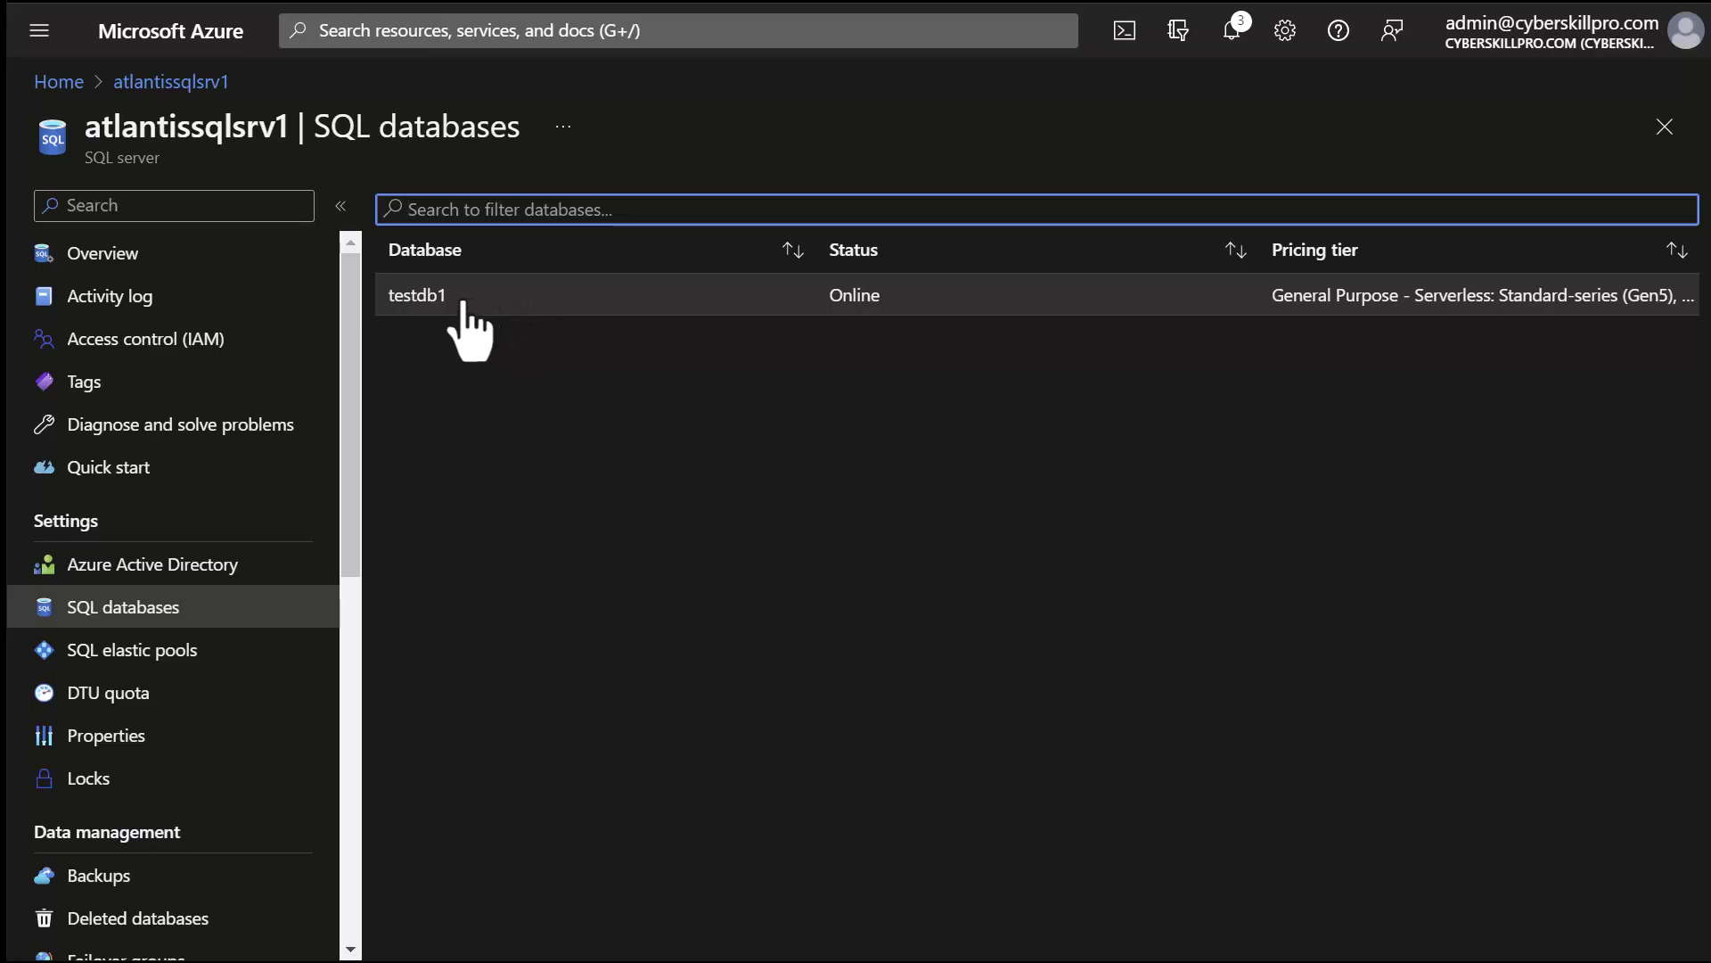
left_click(417, 295)
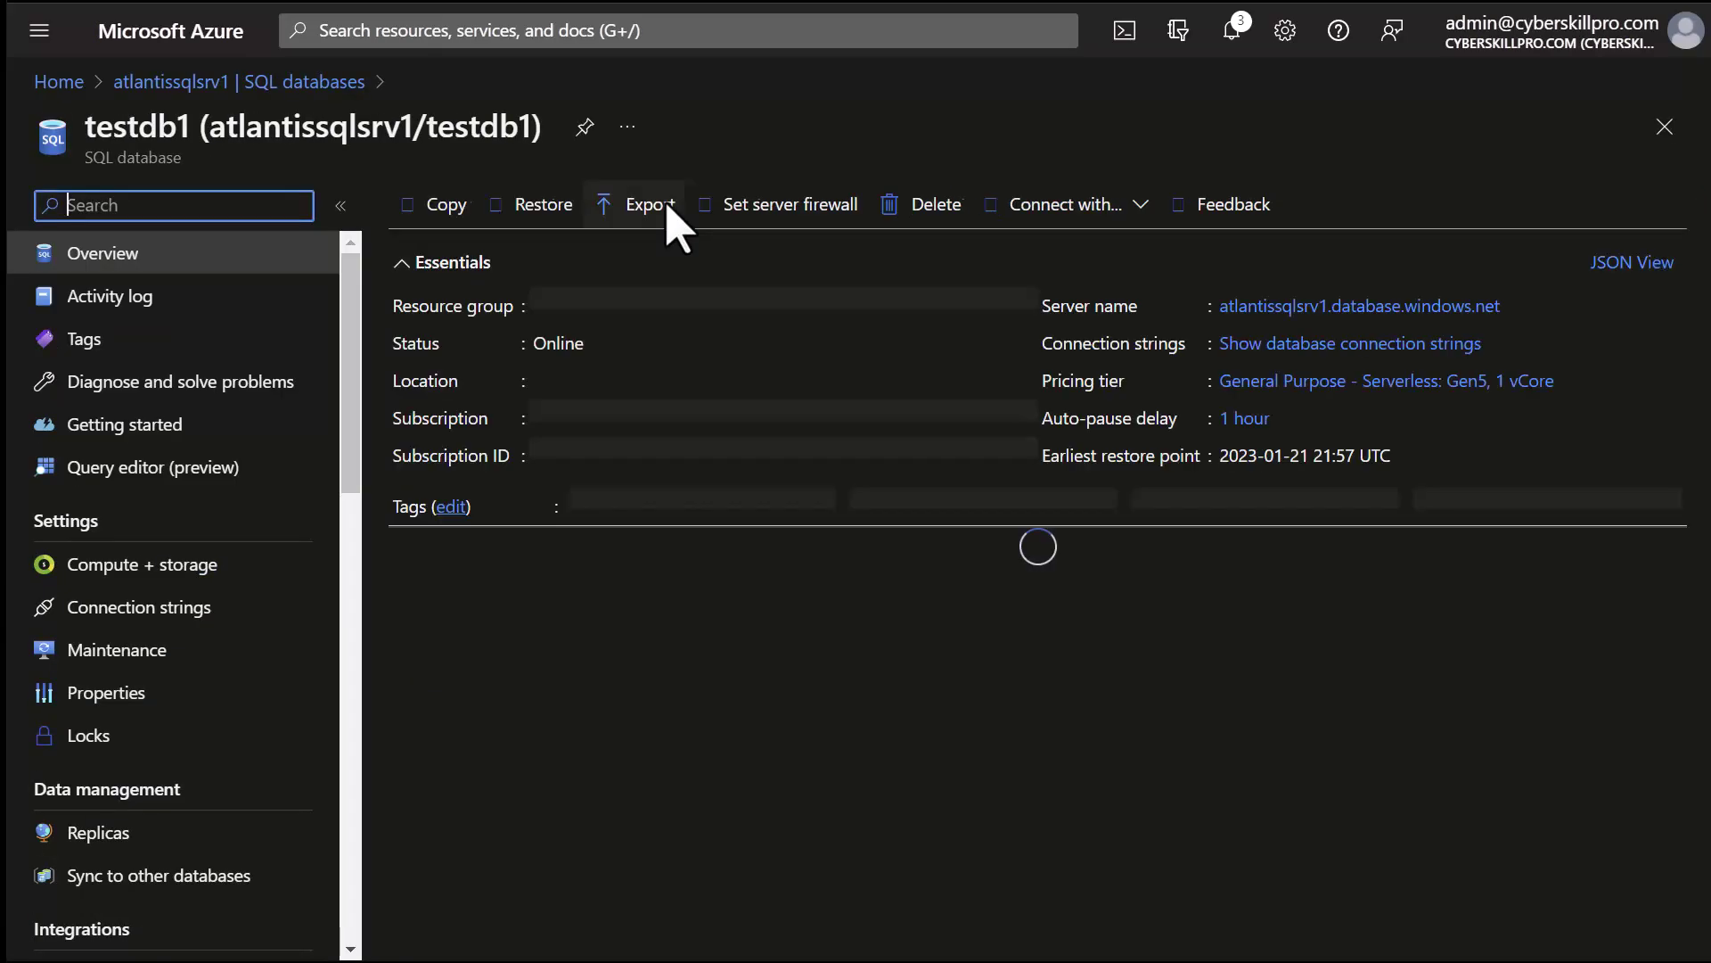
scroll(183, 489, "down", 6)
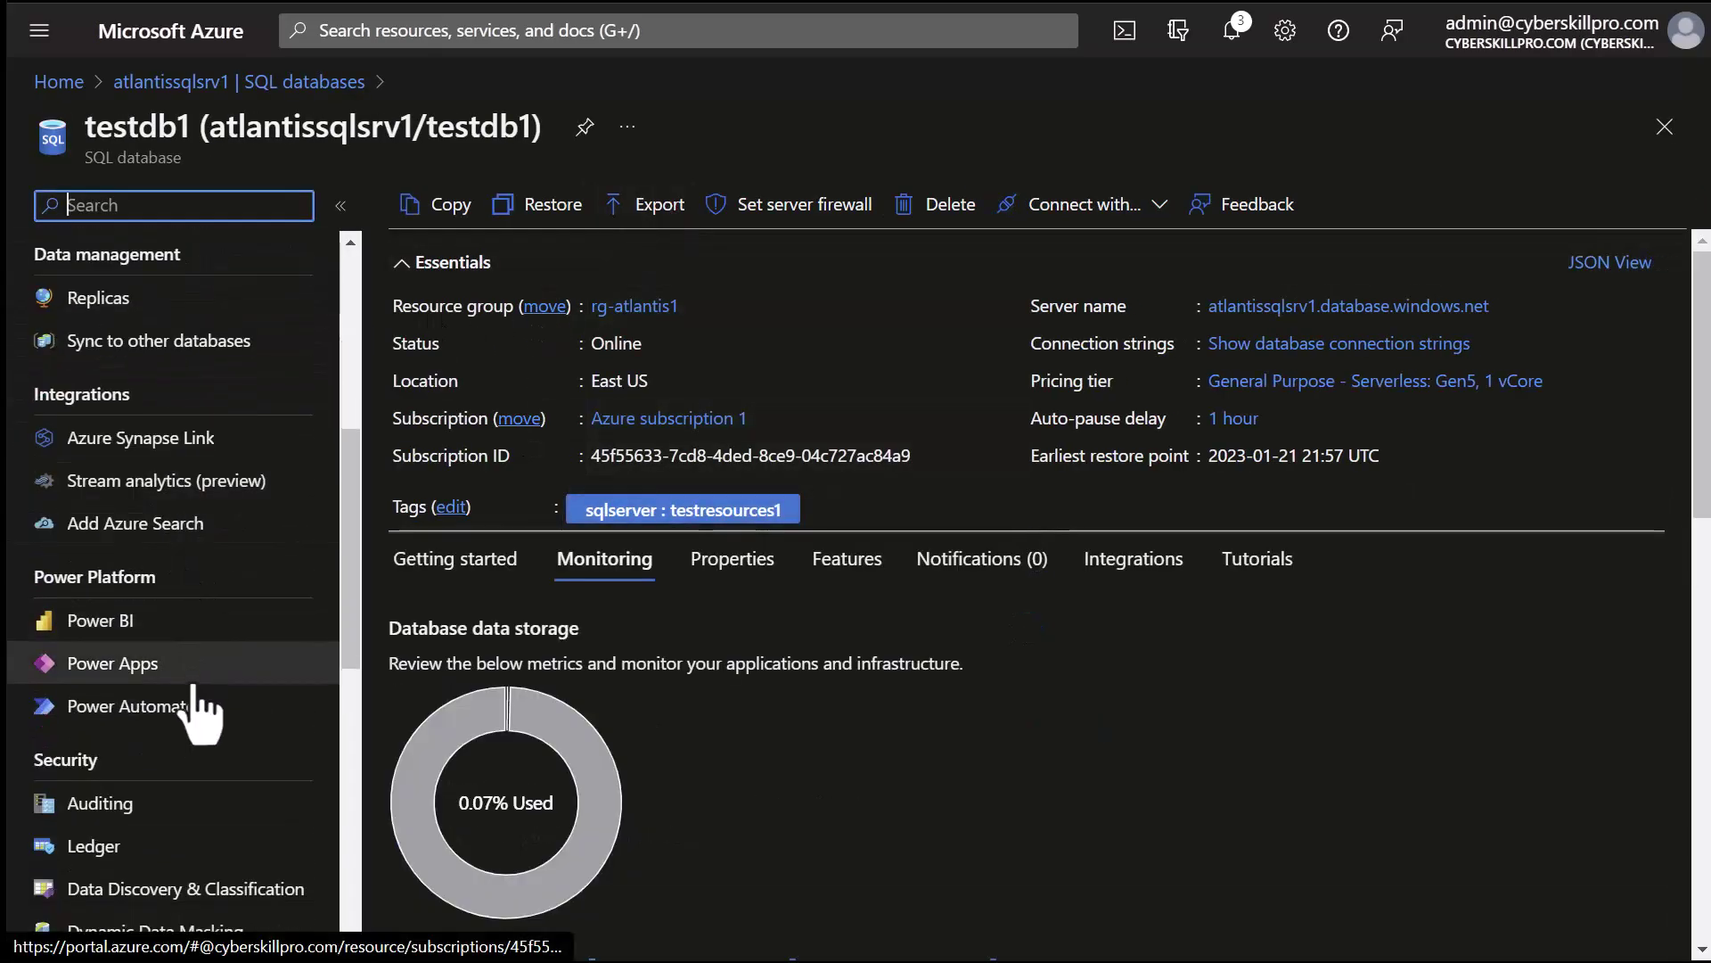
scroll(196, 704, "down", 3)
left_click(98, 673)
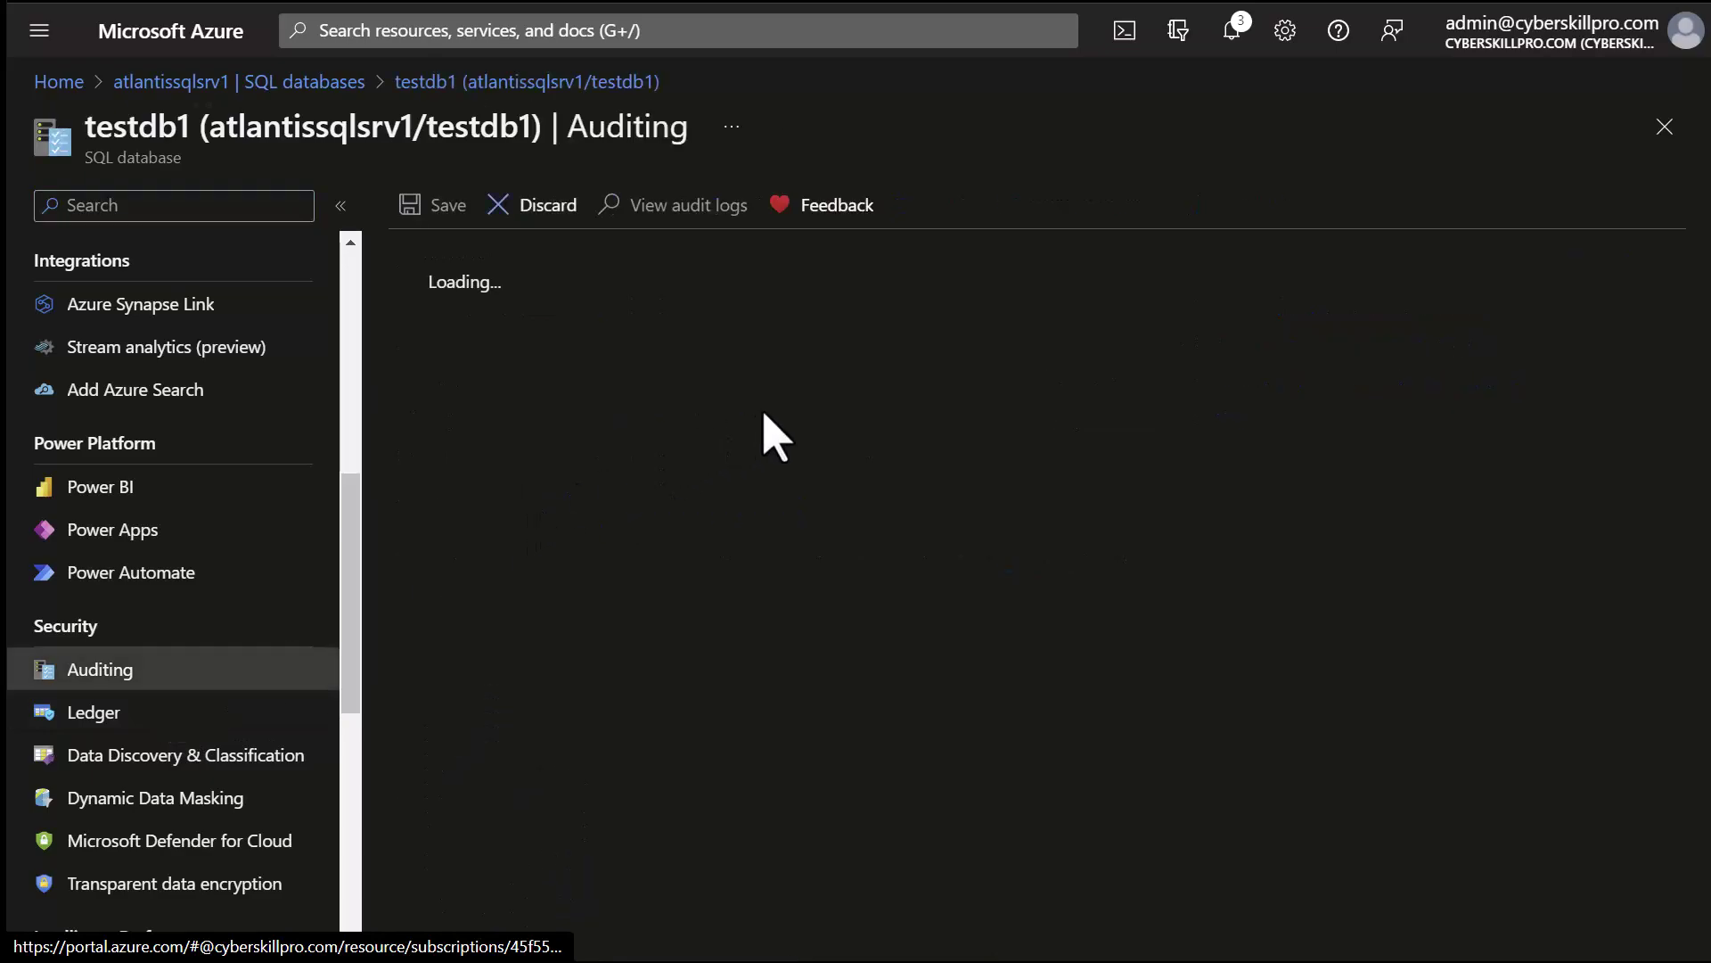
left_click(740, 214)
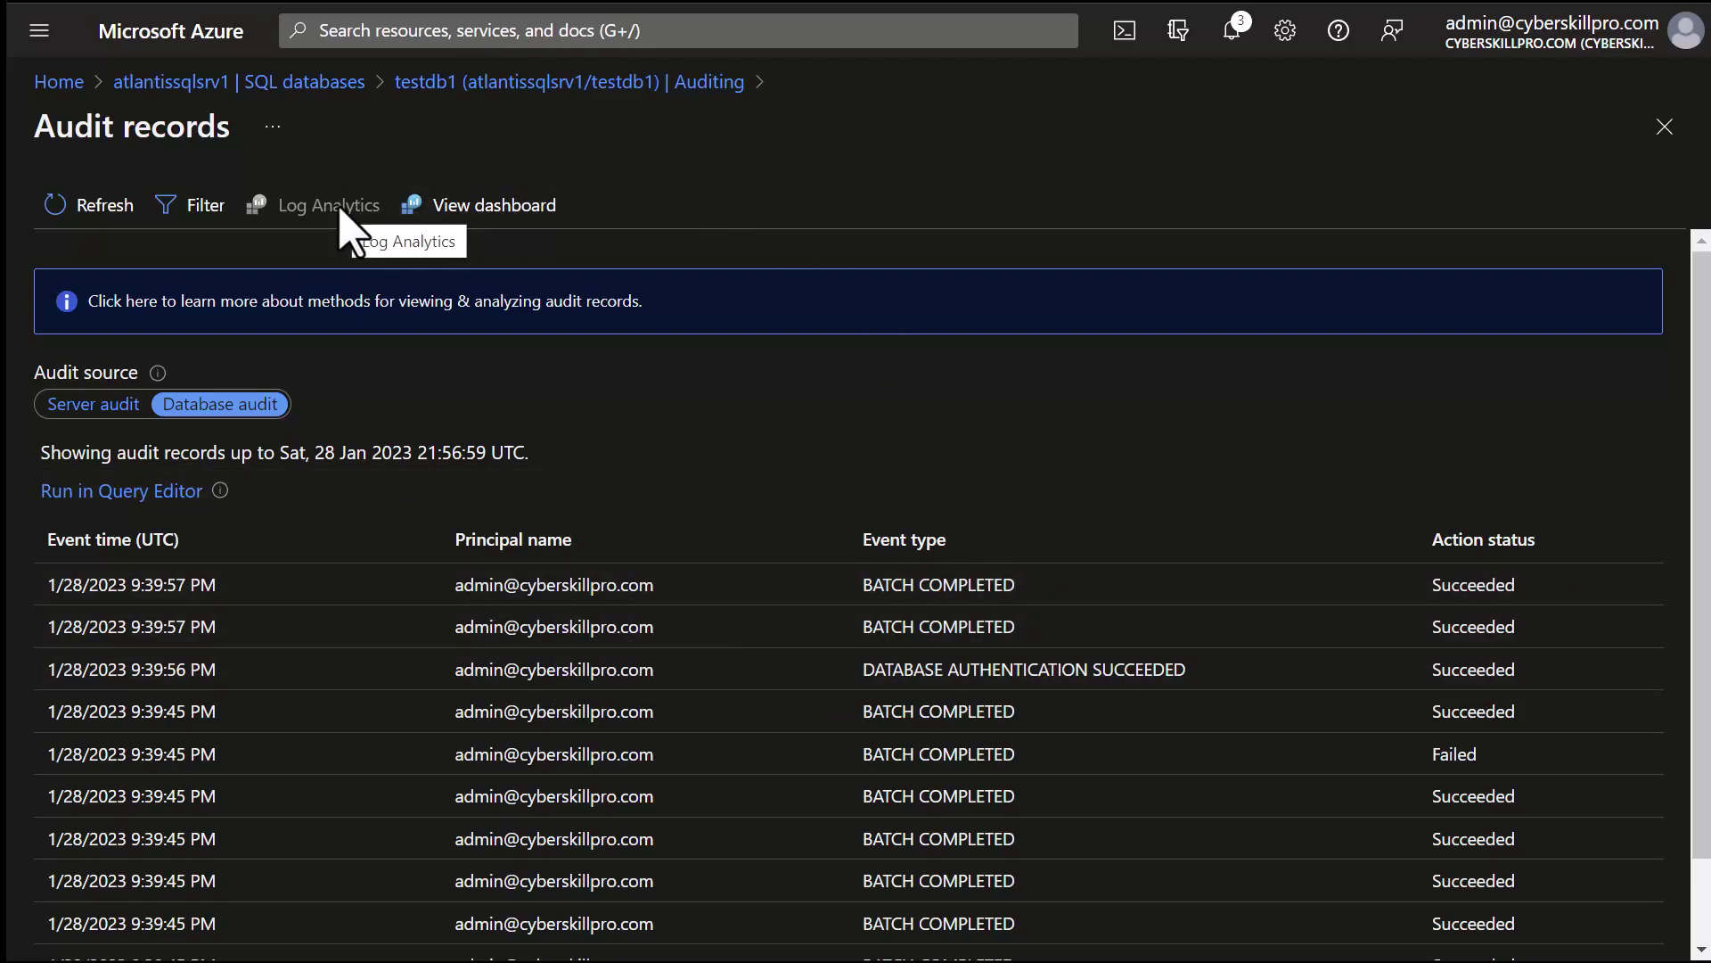
Switch the audit source to Server audit and back to Database audit, and open the database records in Log Analytics
left_click(102, 406)
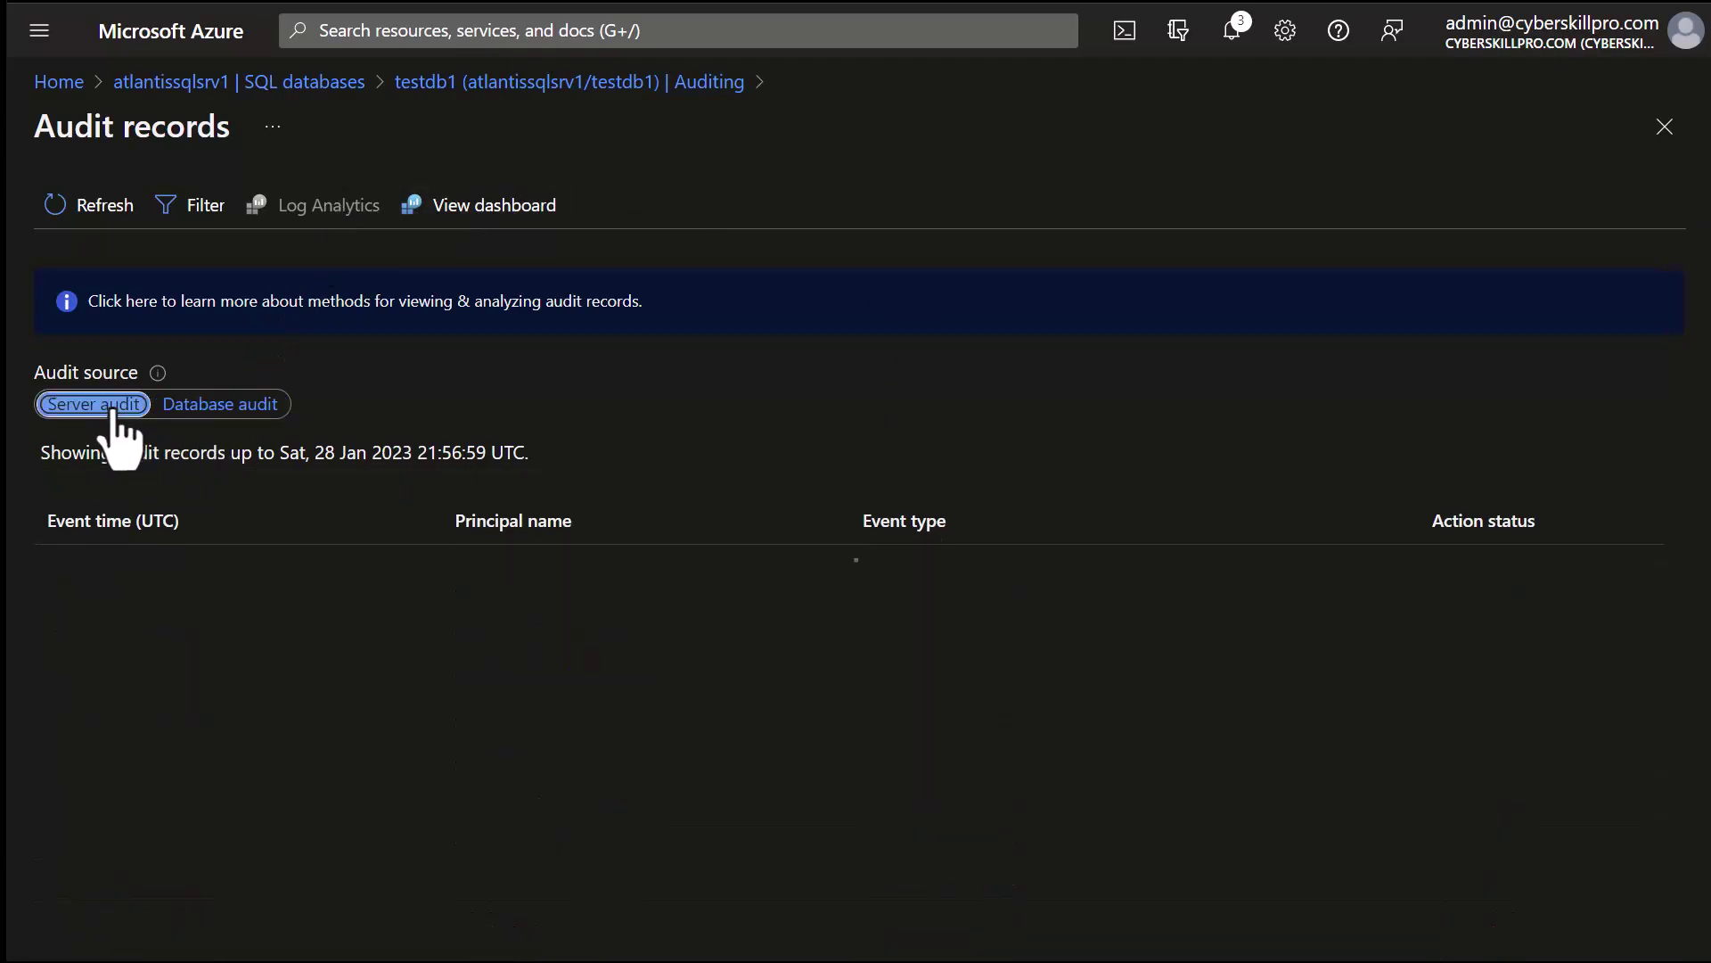
left_click(222, 406)
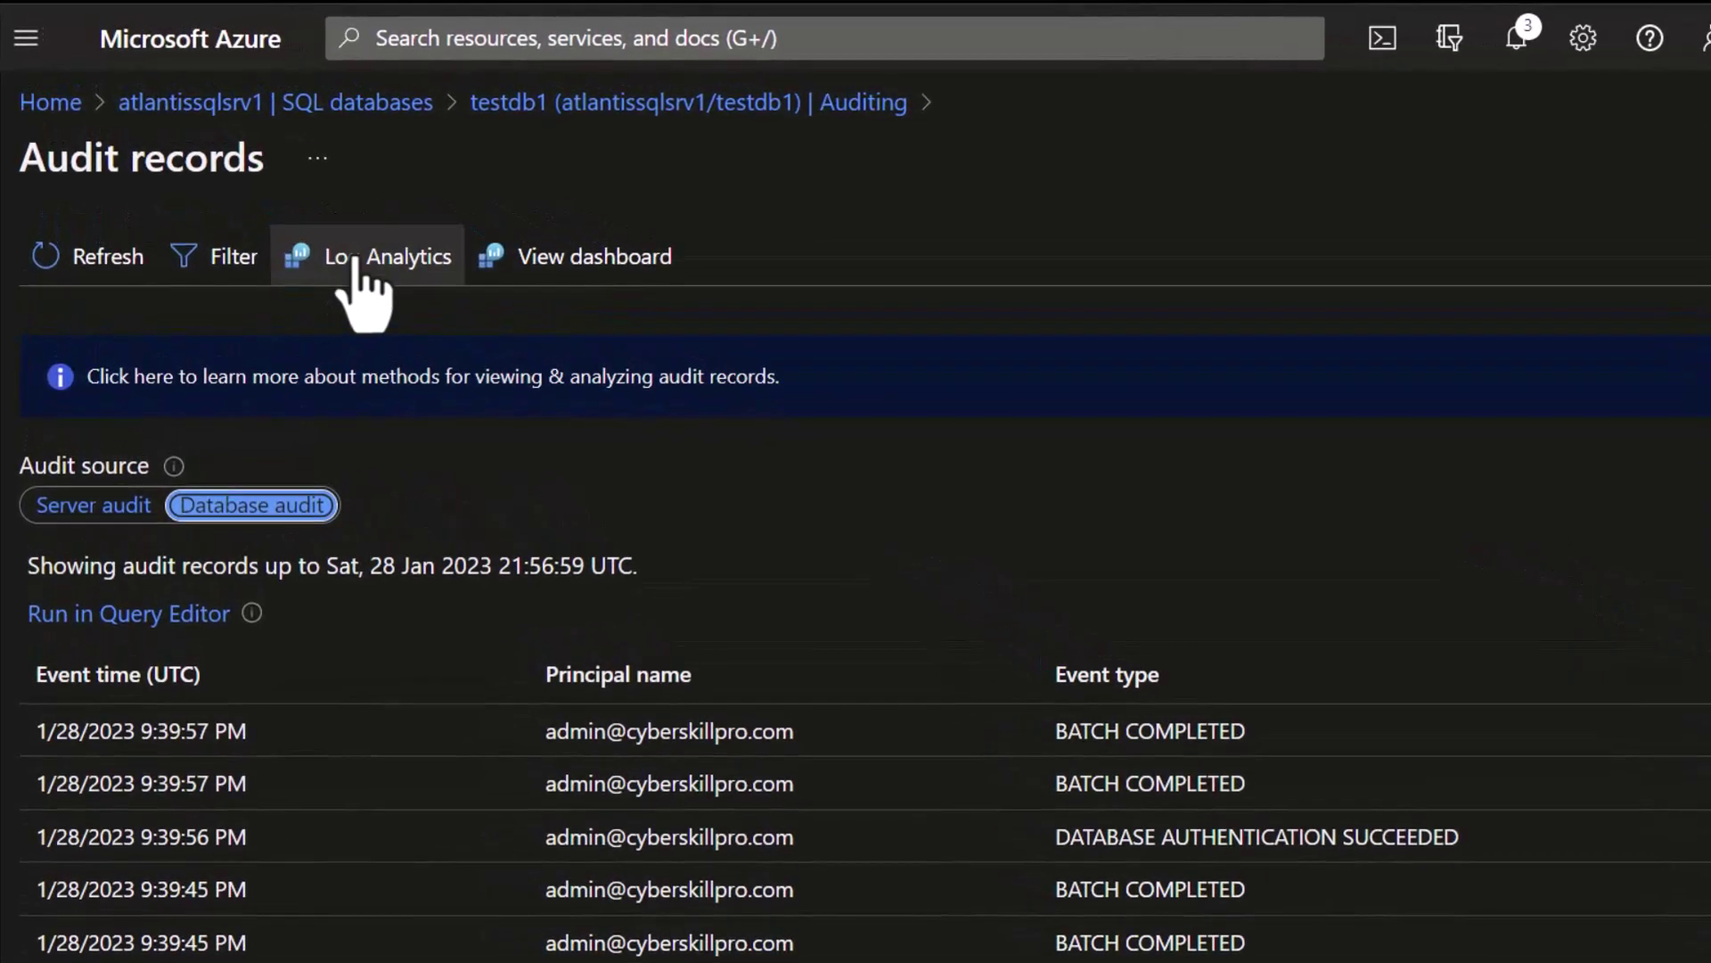
left_click(365, 261)
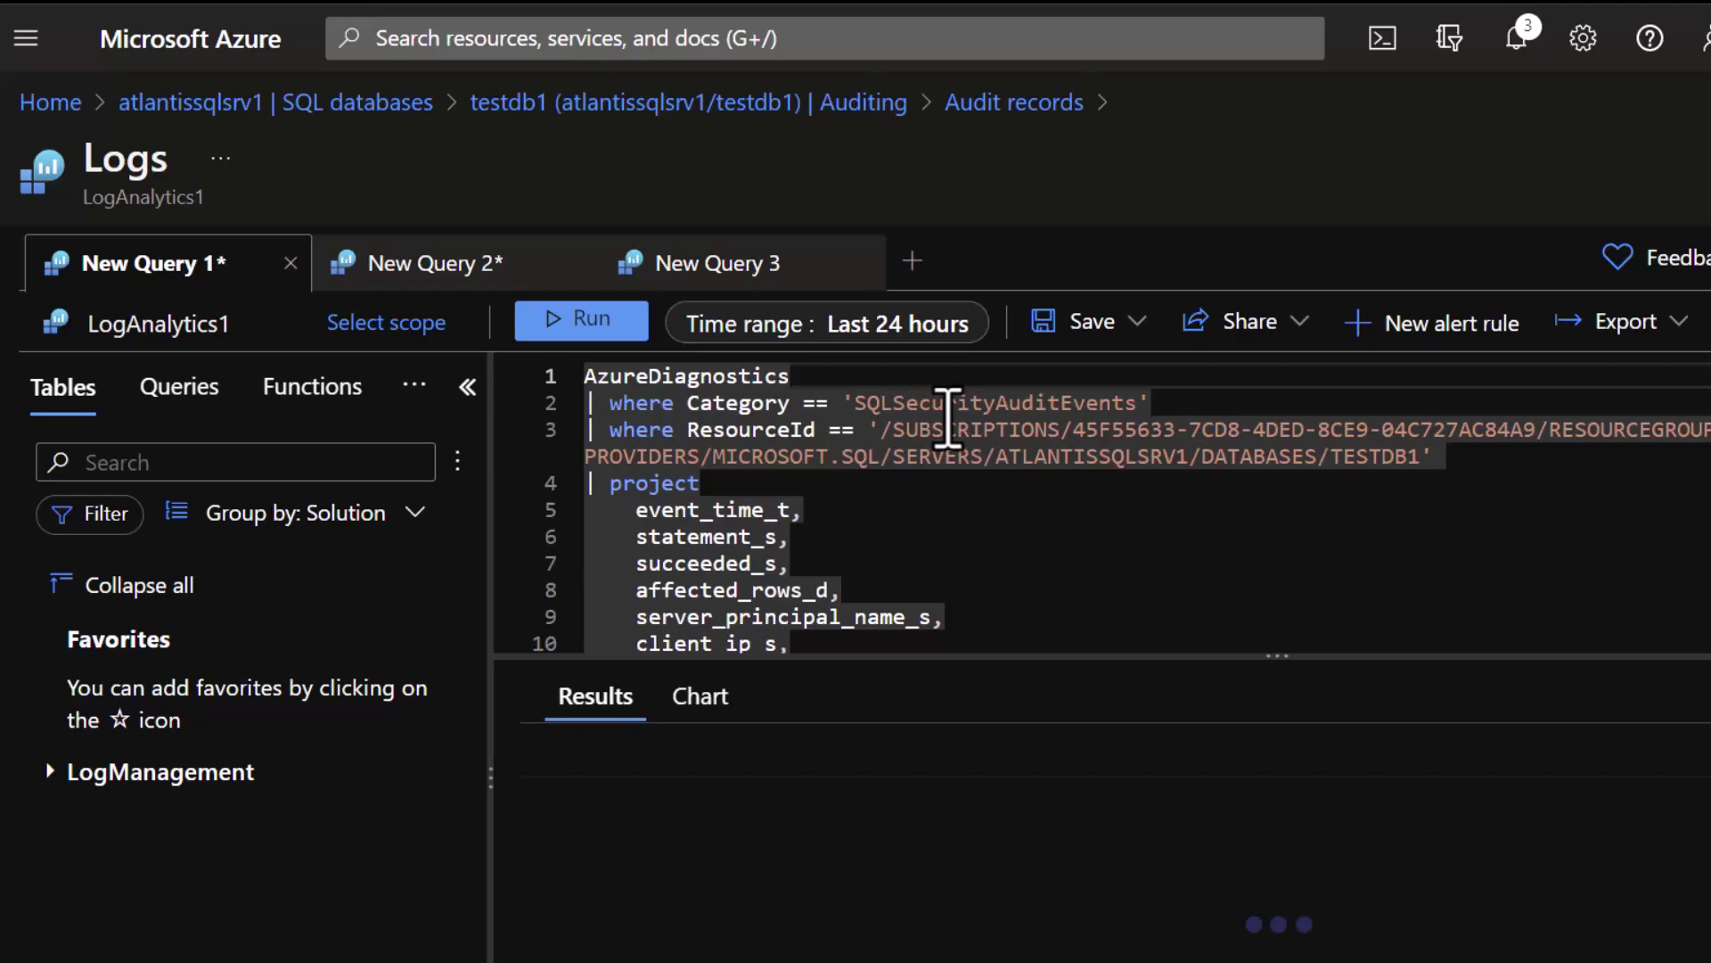
Enlarge the results area to examine the SQLSecurityAuditEvents query's result columns, and look into the LogManagement tables
double_click(1144, 402)
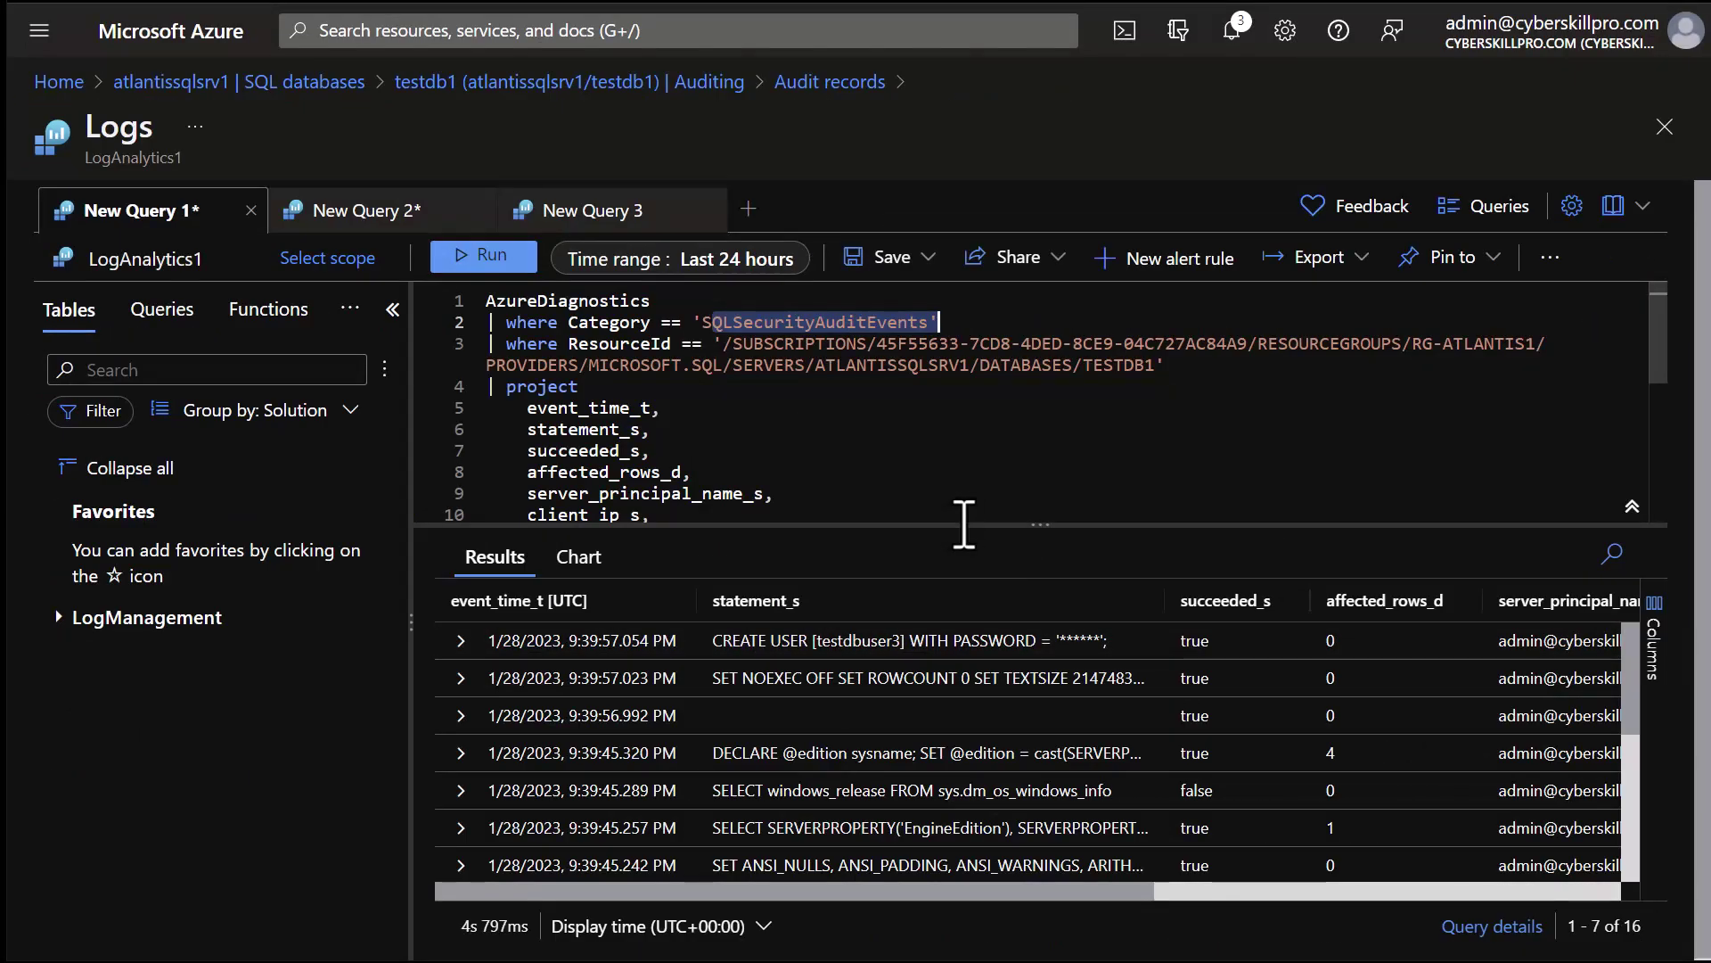
left_click_drag(964, 524, 969, 435)
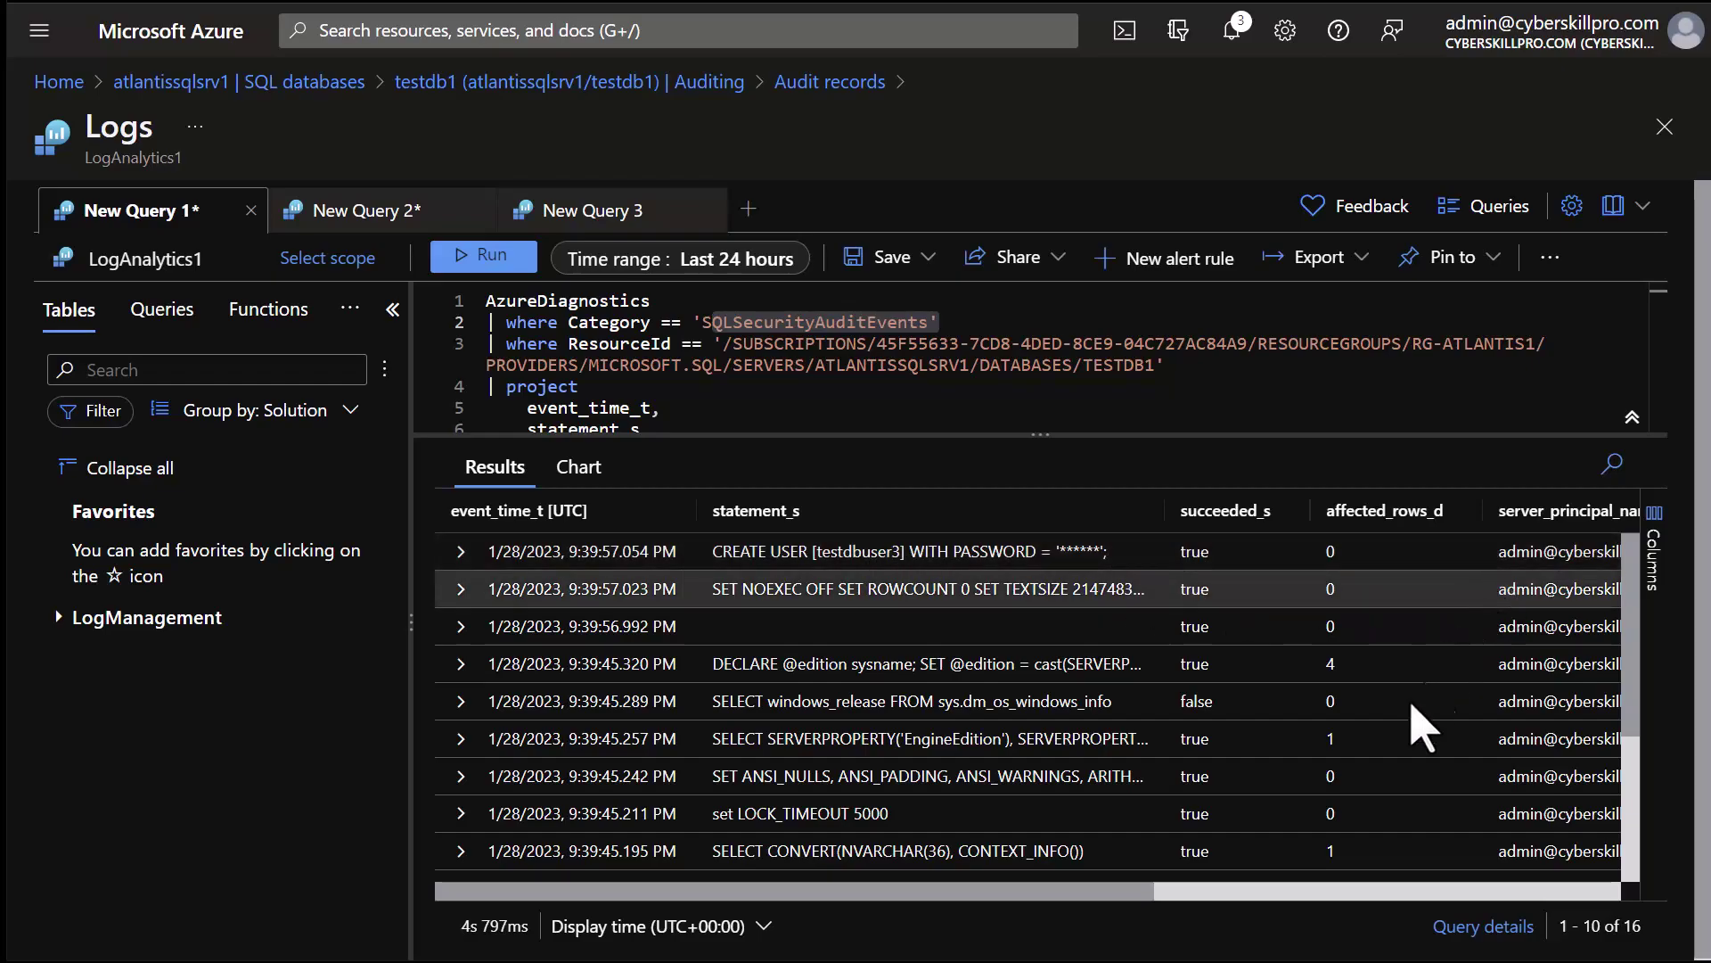
left_click_drag(1039, 891, 1232, 887)
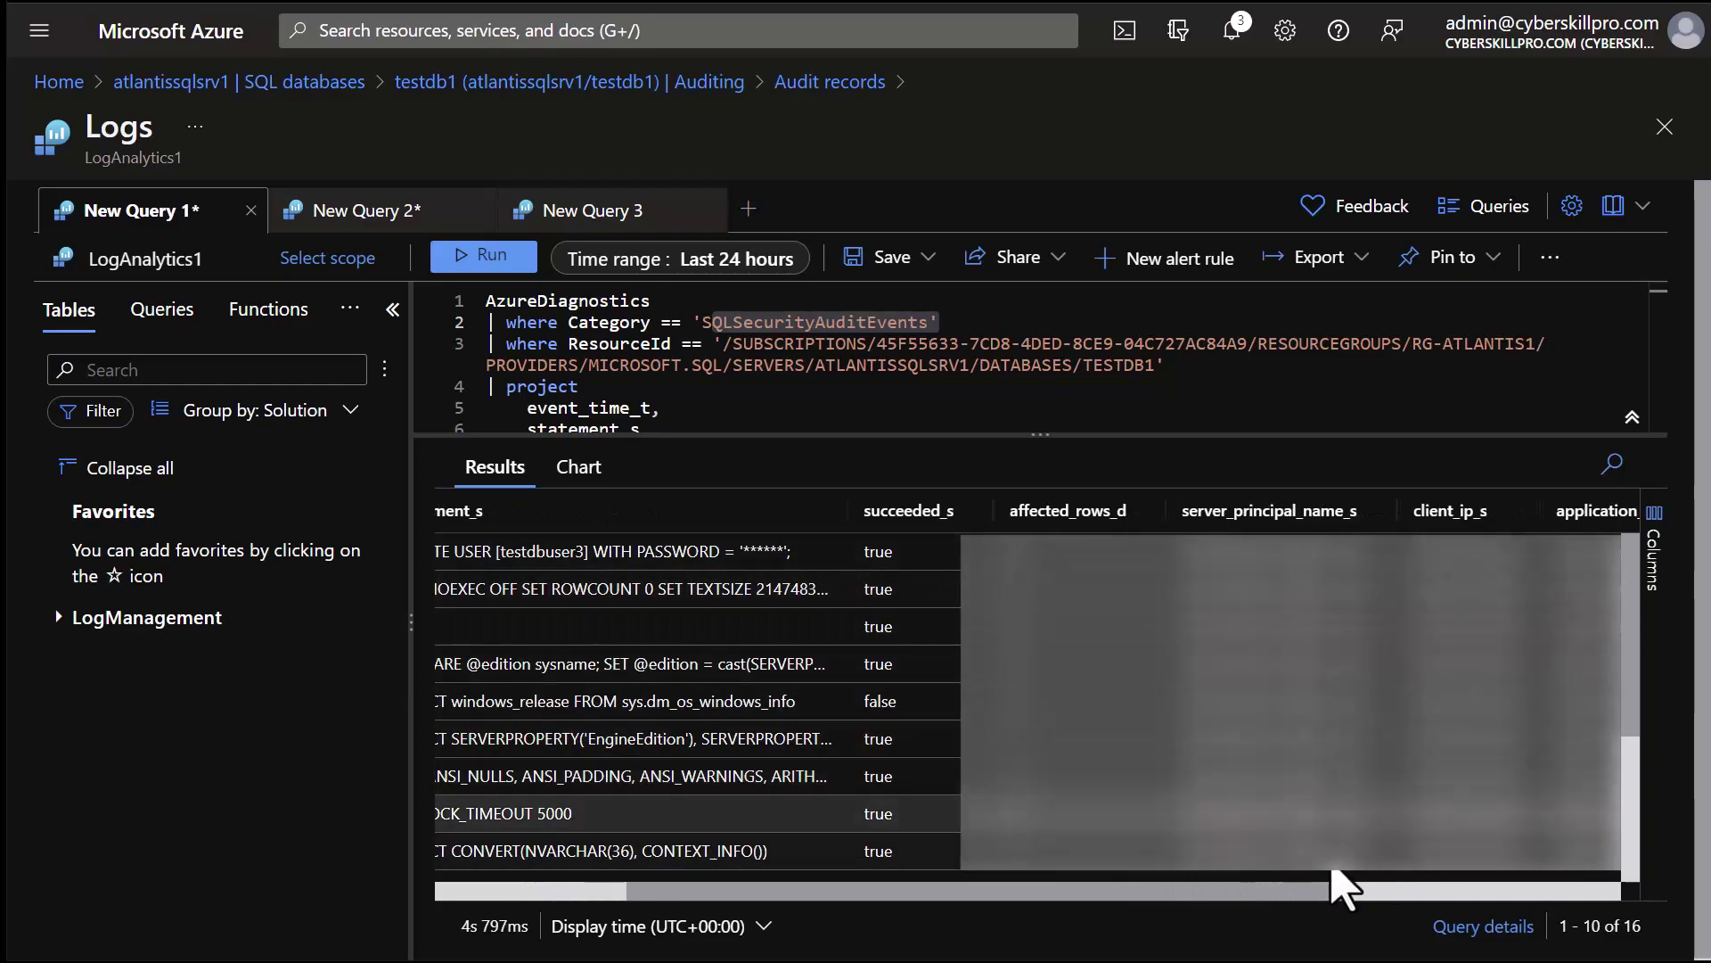
left_click_drag(1062, 889, 573, 848)
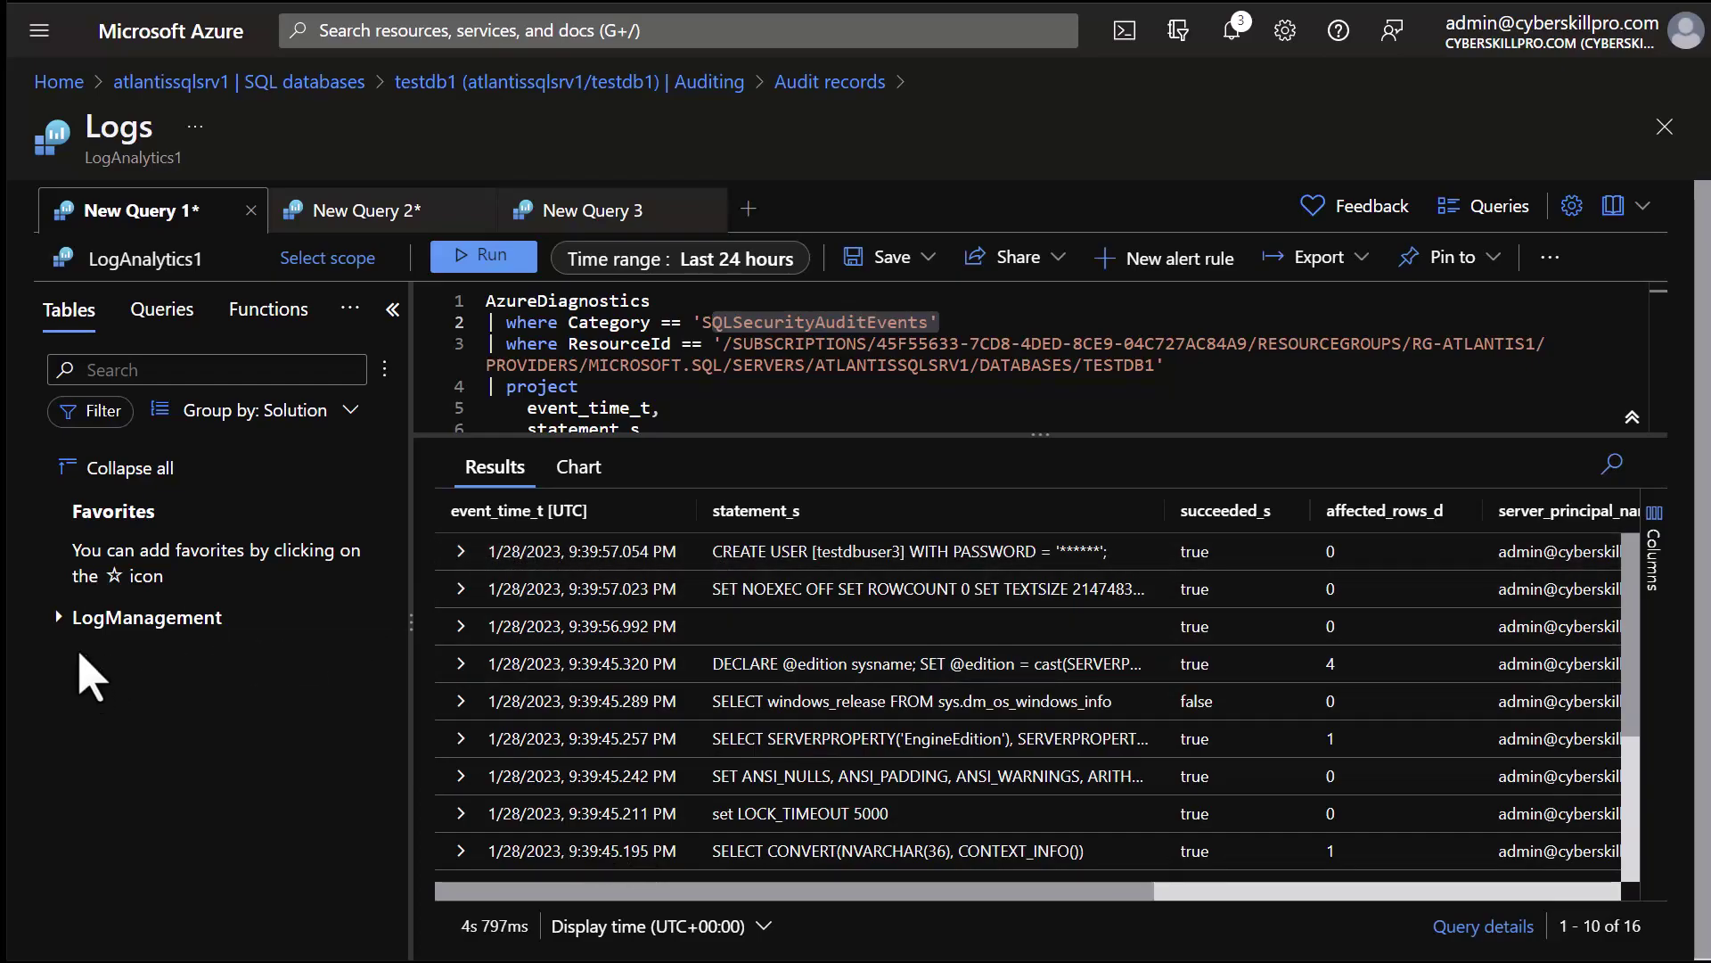
left_click(59, 617)
left_click(292, 664)
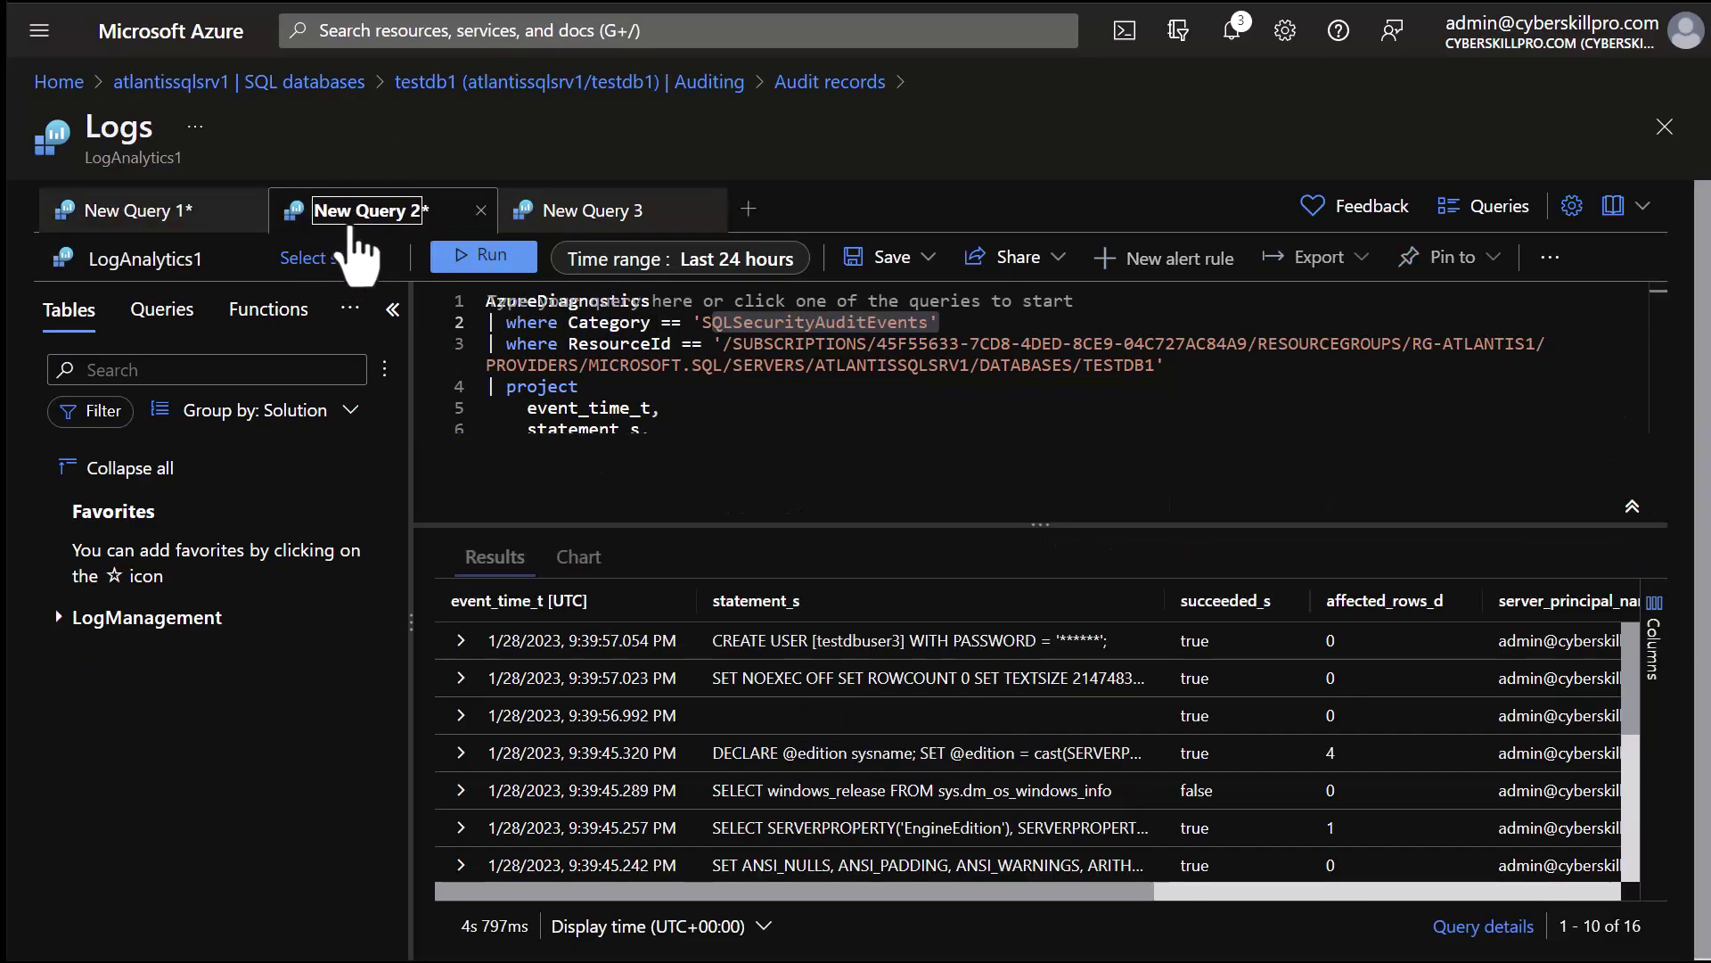
Browse the example query categories, including the Databases and Containers queries, and return to the New Query 1 results
left_click(1490, 214)
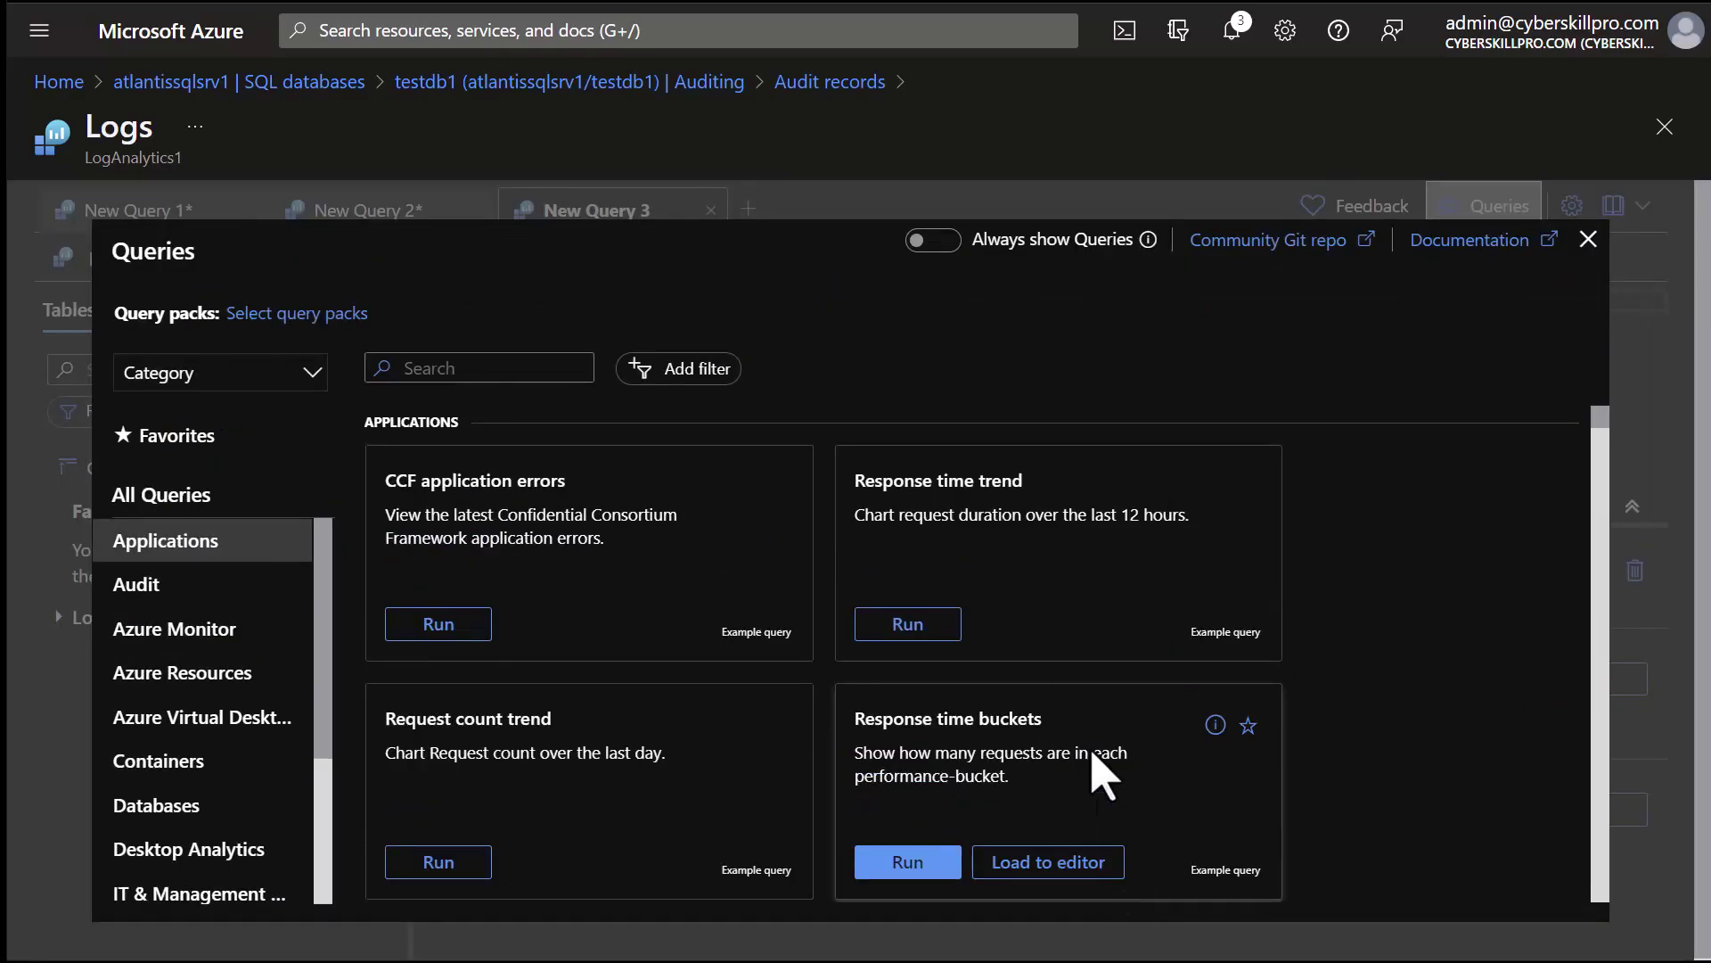
scroll(1380, 560, "down", 3)
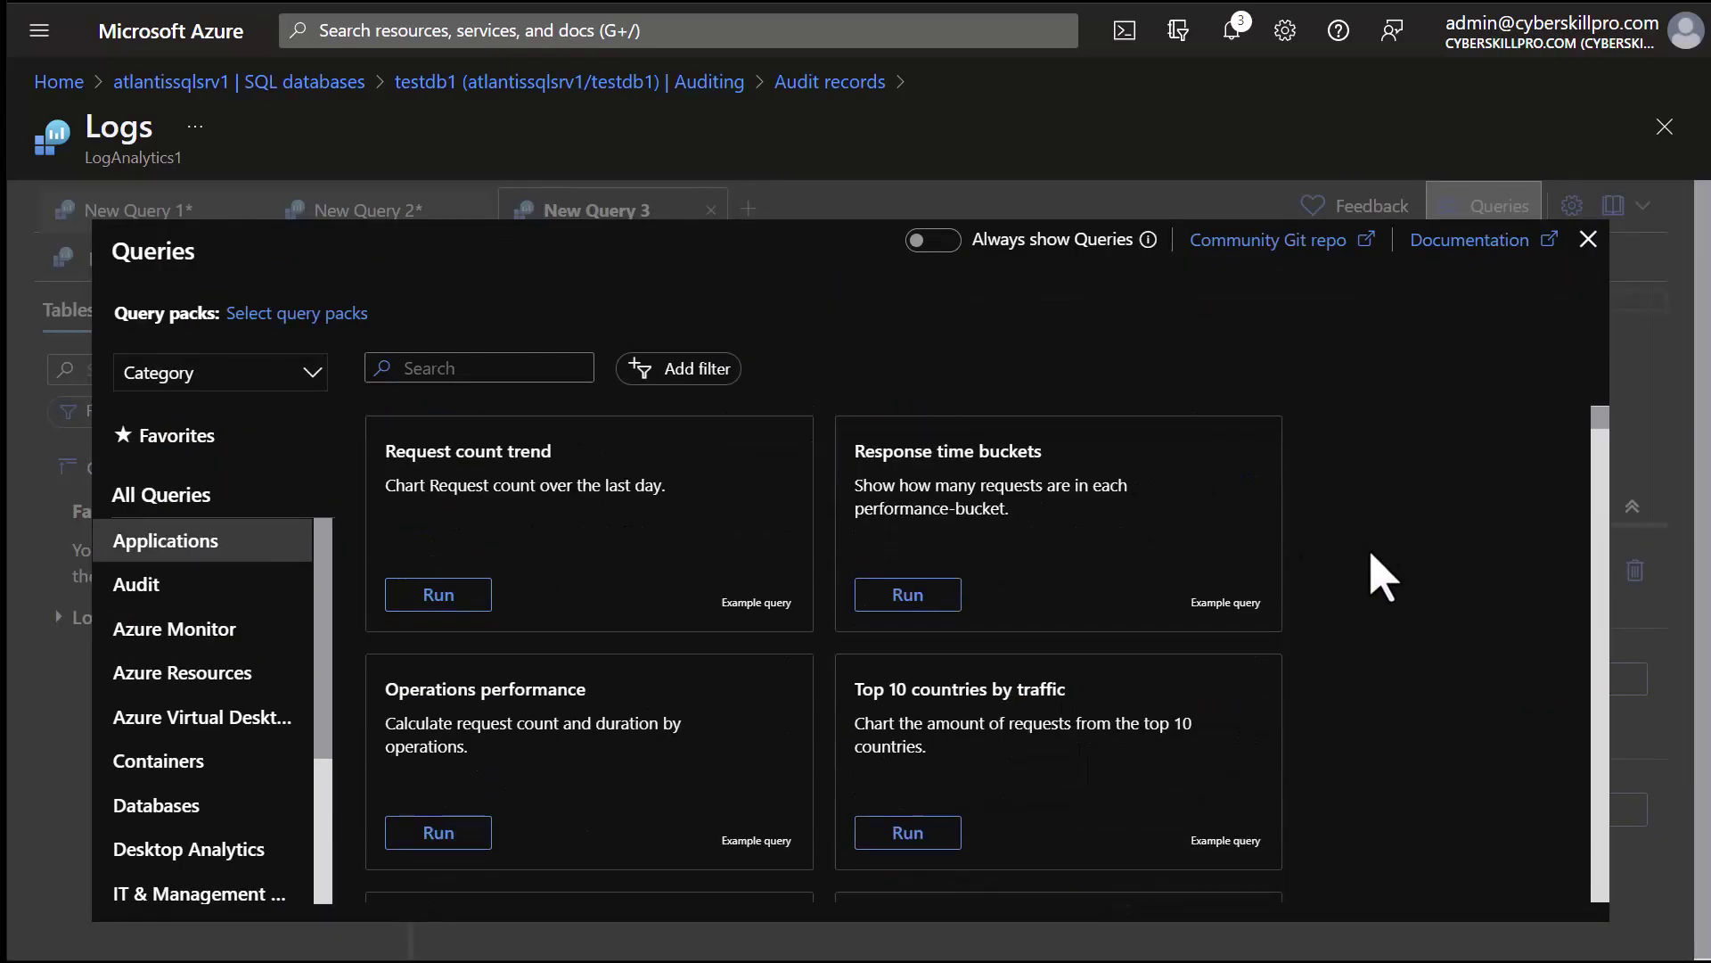
scroll(1377, 571, "up", 3)
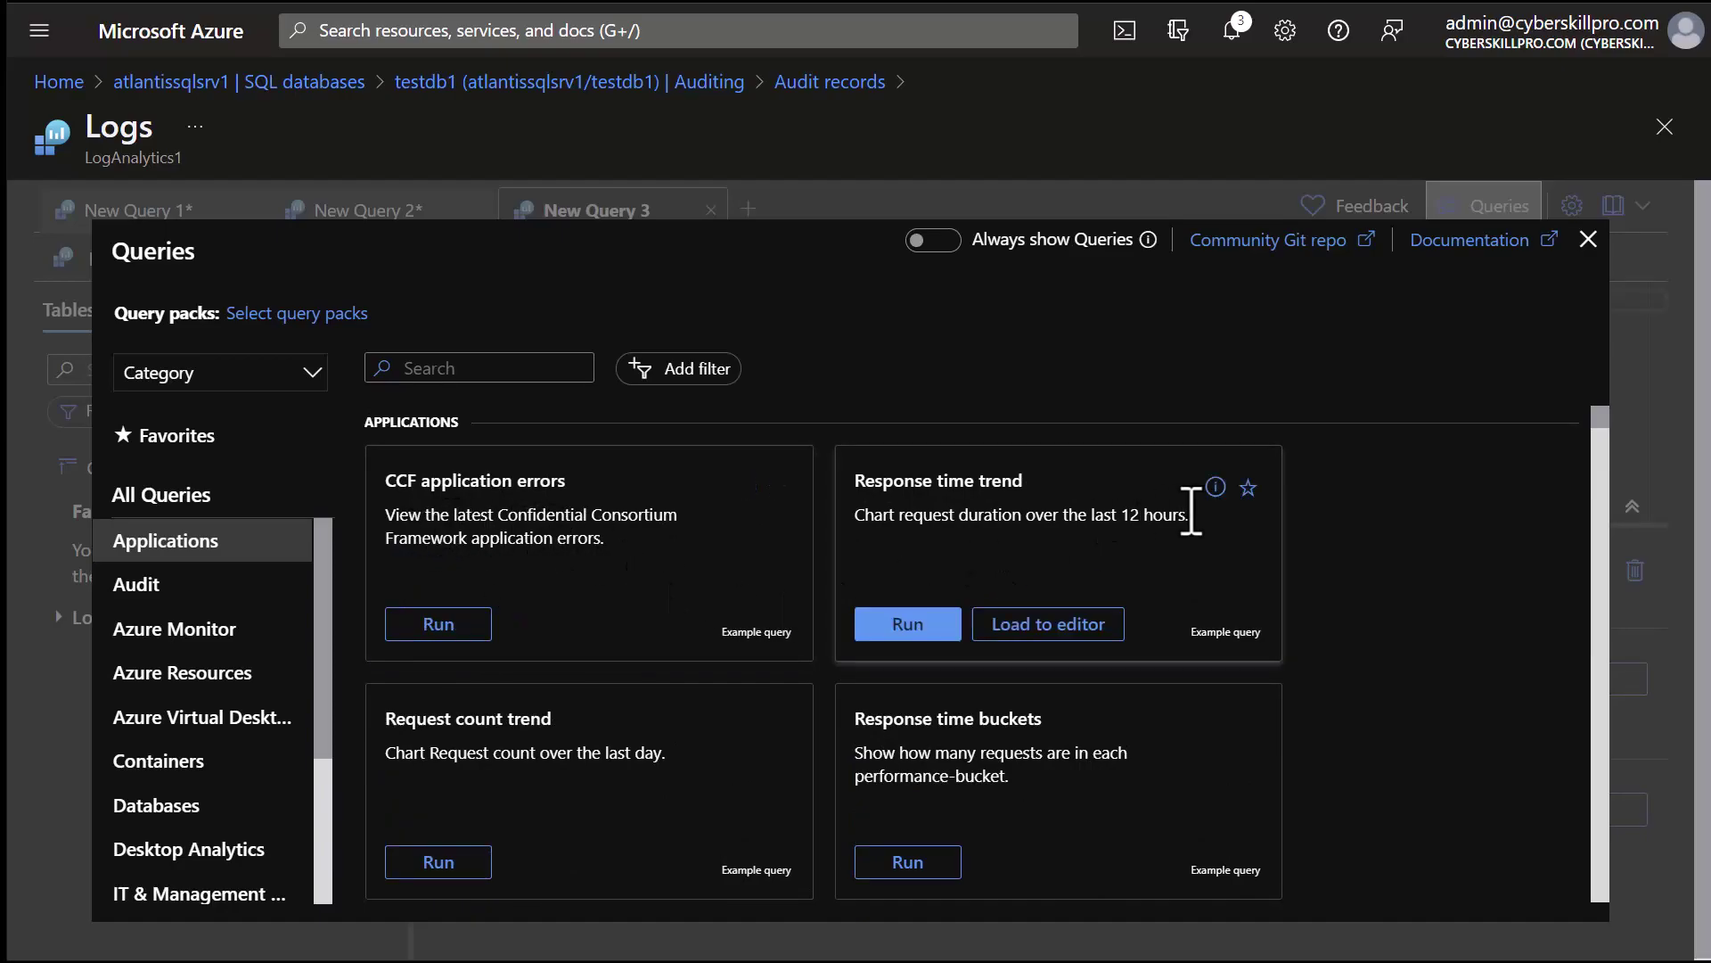
scroll(1292, 722, "down", 2)
scroll(205, 709, "down", 3)
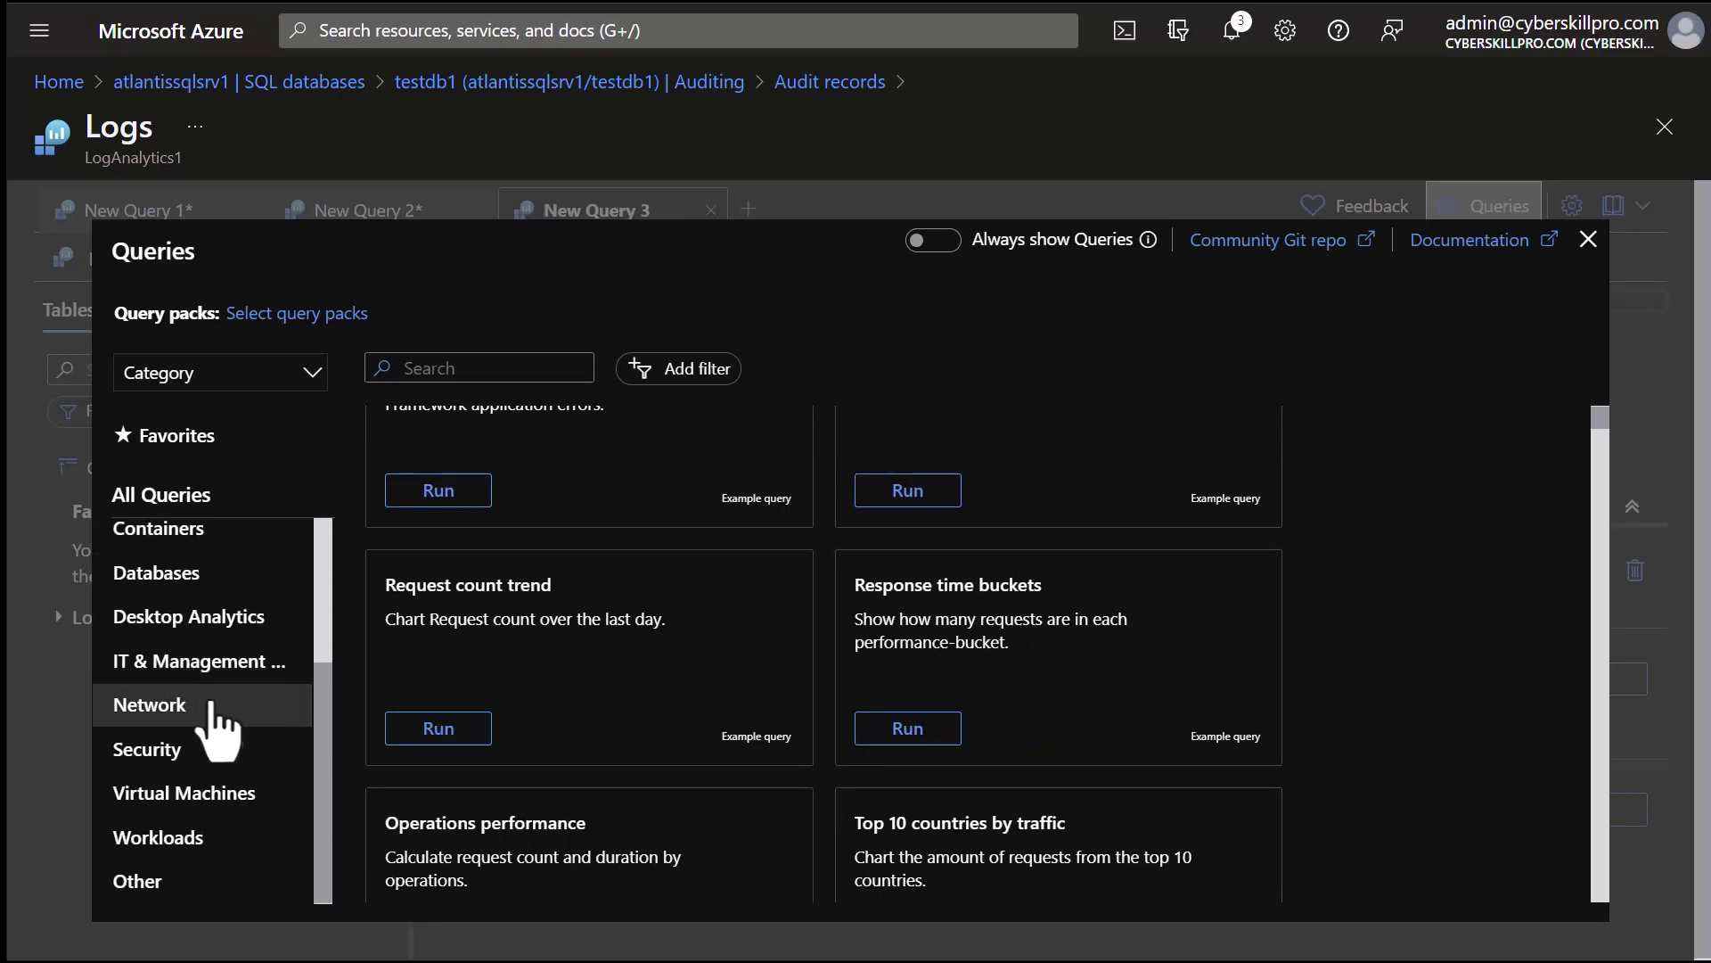
scroll(218, 748, "up", 3)
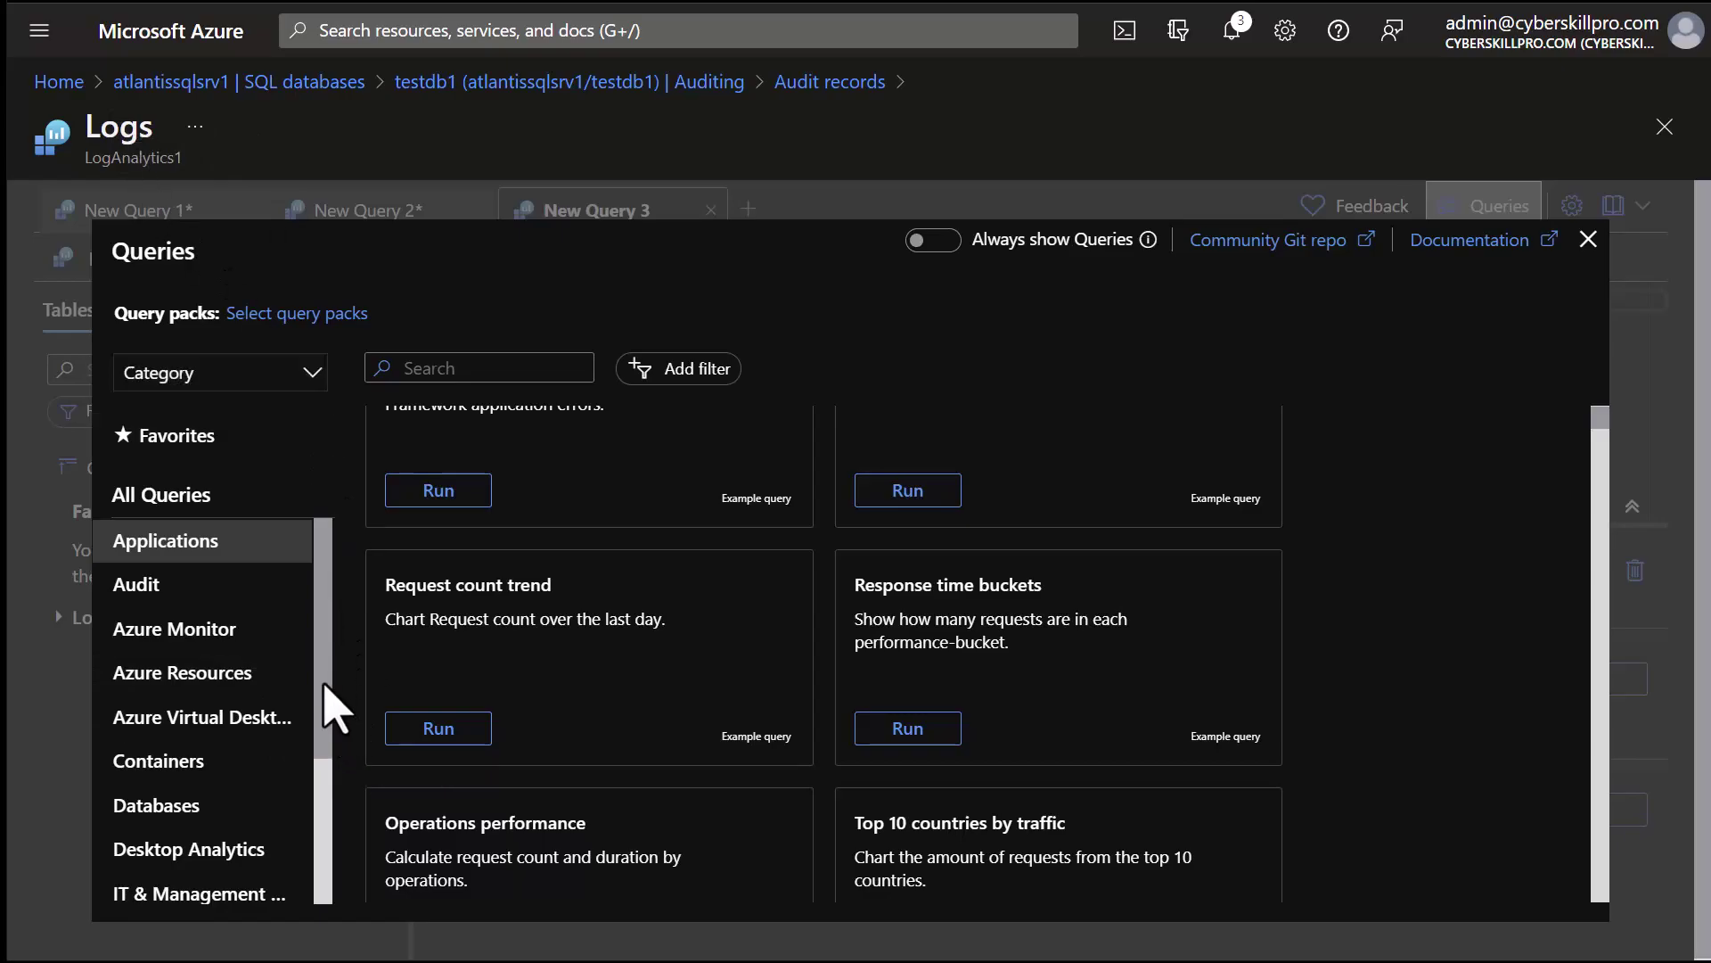
scroll(764, 706, "down", 10)
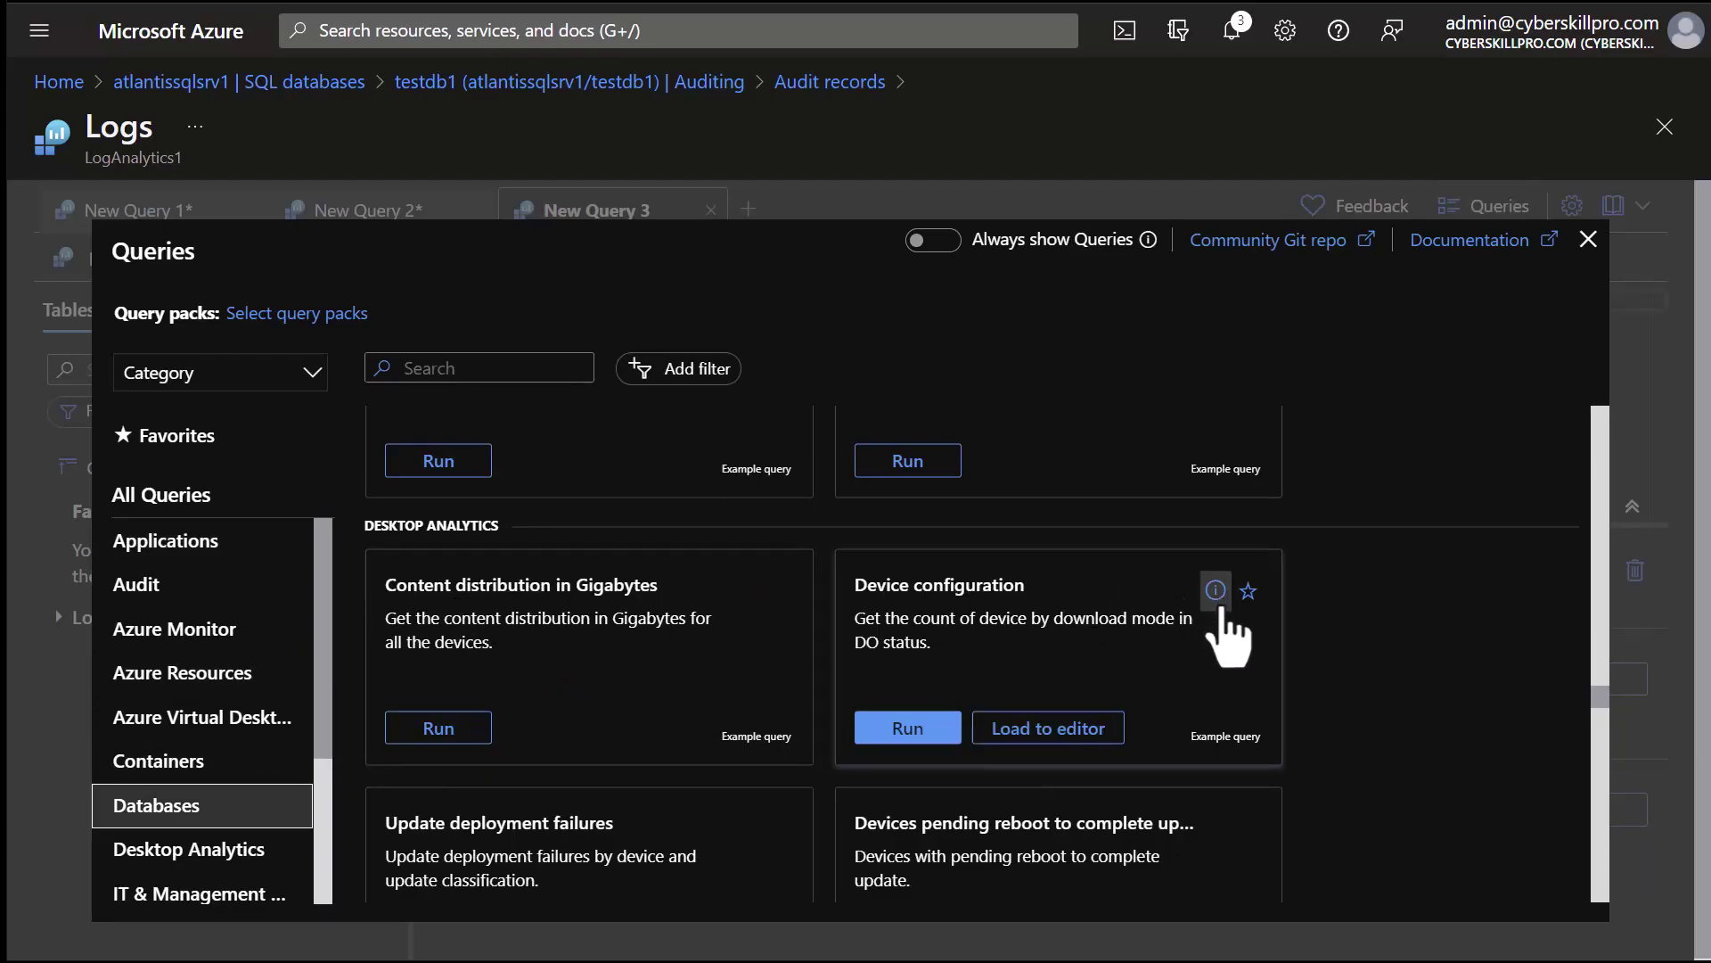
scroll(1259, 651, "up", 8)
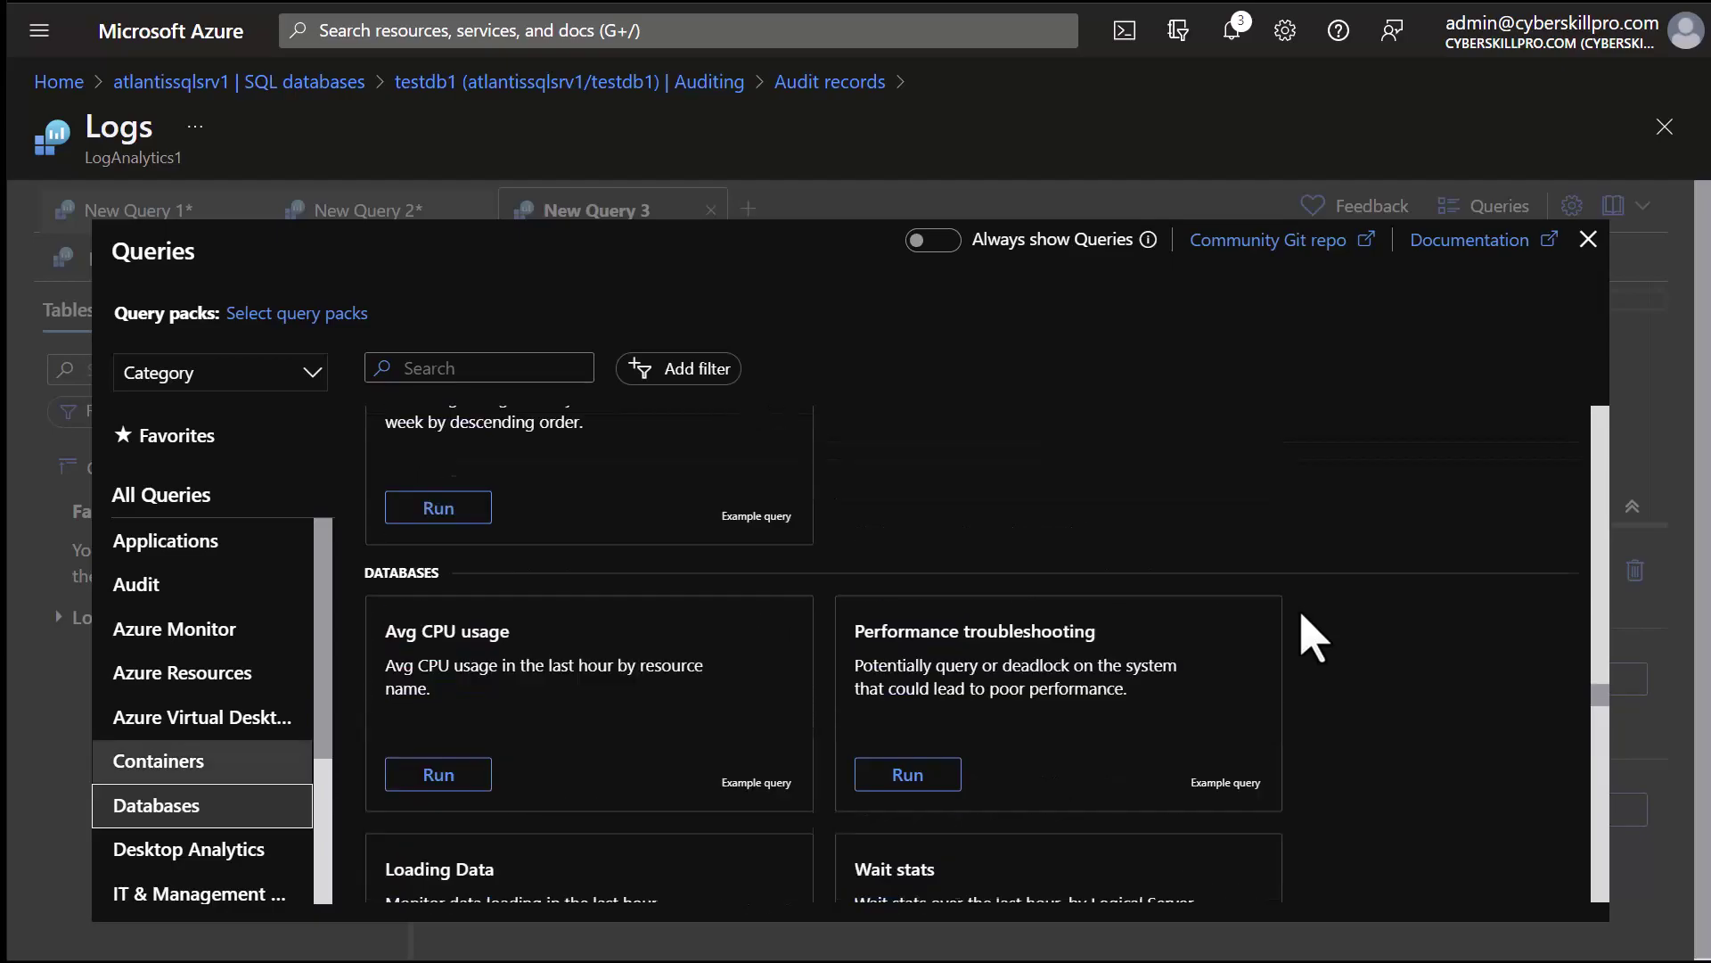
scroll(961, 637, "up", 10)
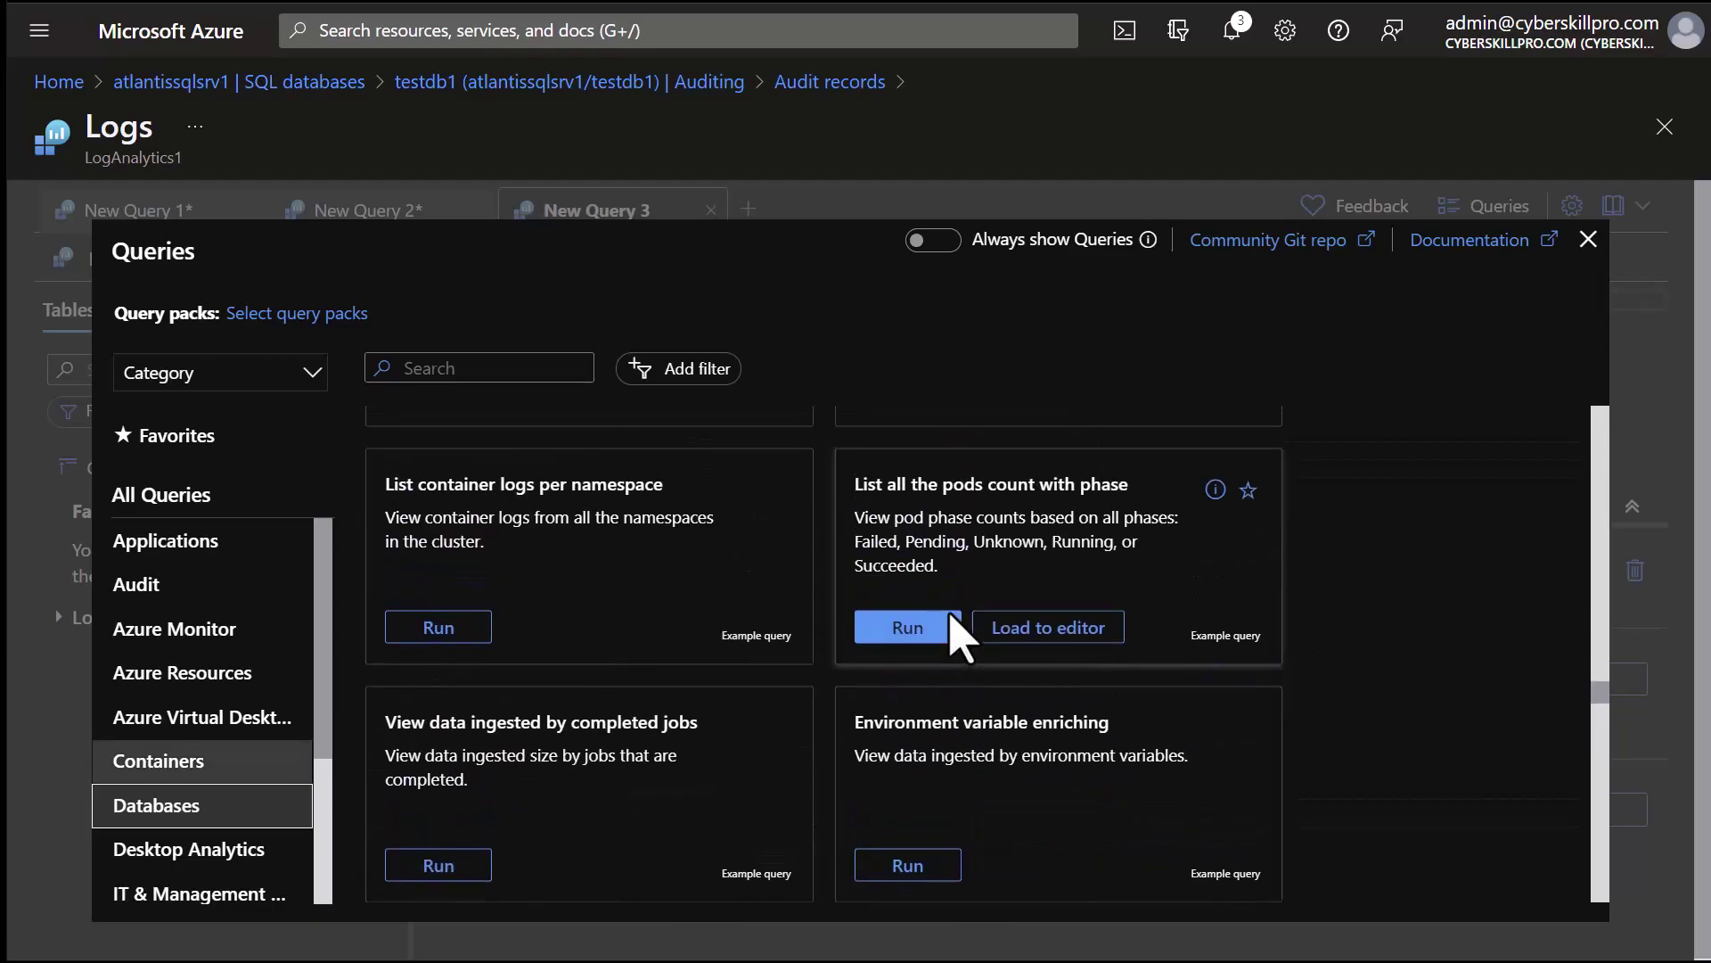
scroll(958, 637, "up", 3)
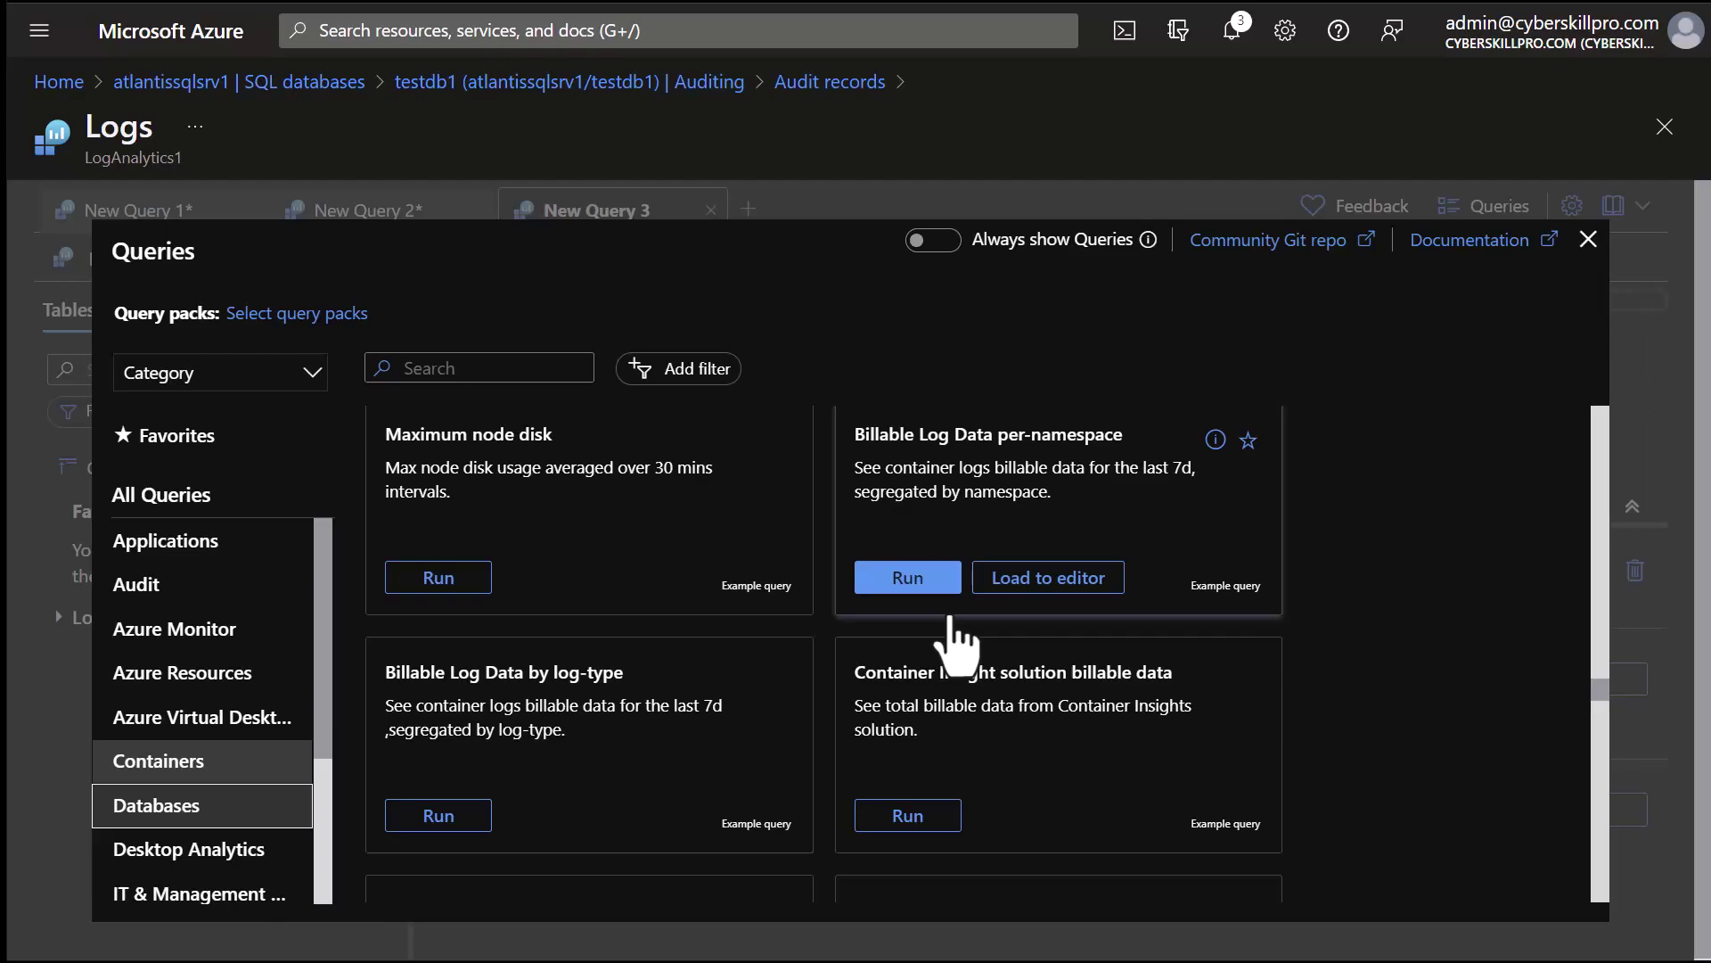
left_click(1589, 240)
left_click(157, 210)
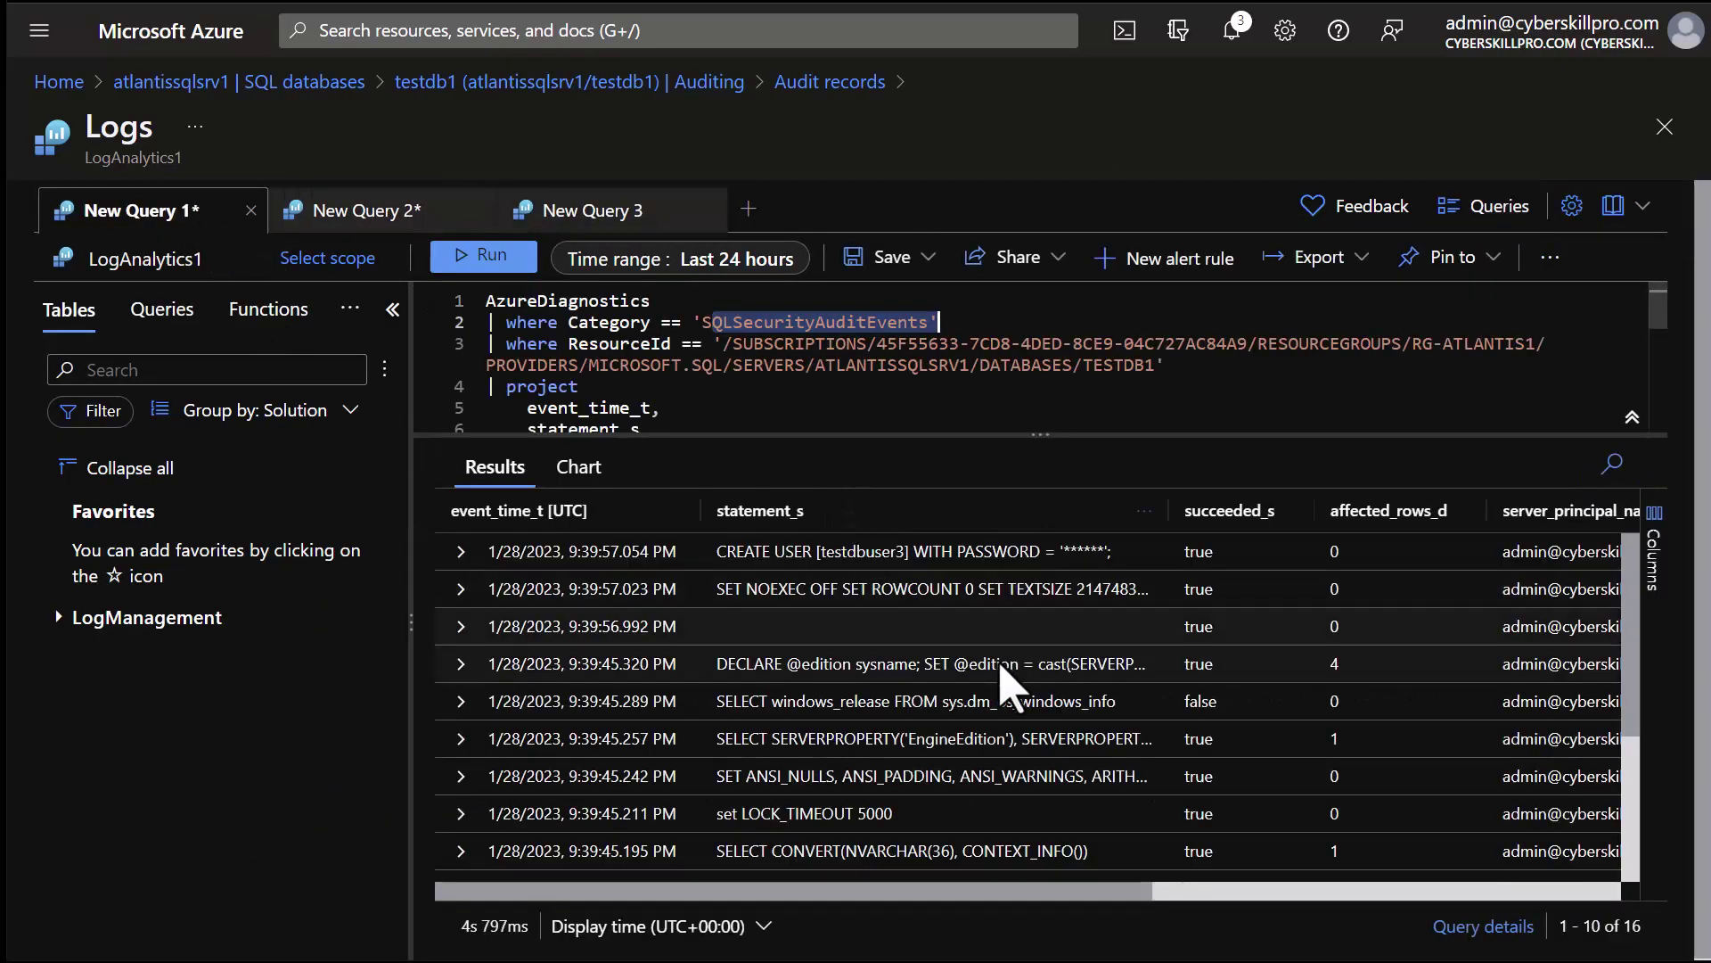